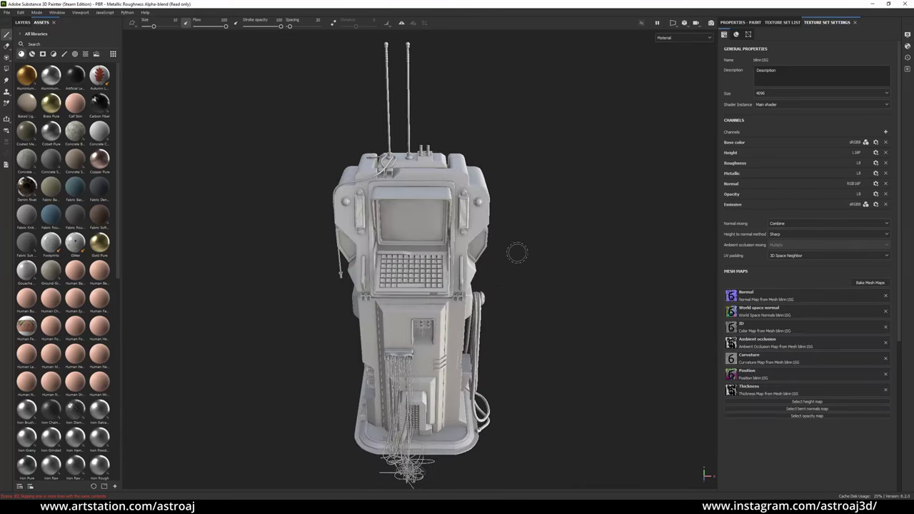
# Filter the assets to materials and drop the Steel Painted Stained material onto the console
pyautogui.click(21, 54)
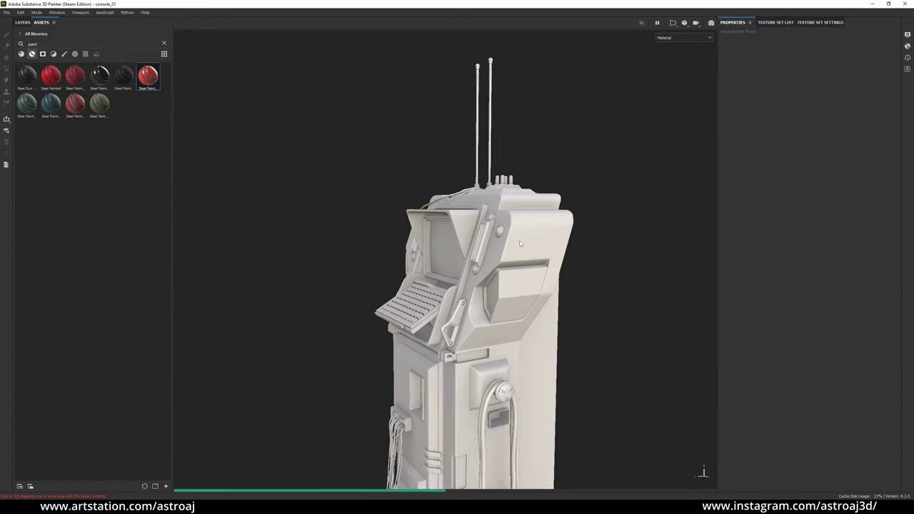
pyautogui.moveTo(27, 103); pyautogui.dragTo(515, 240)
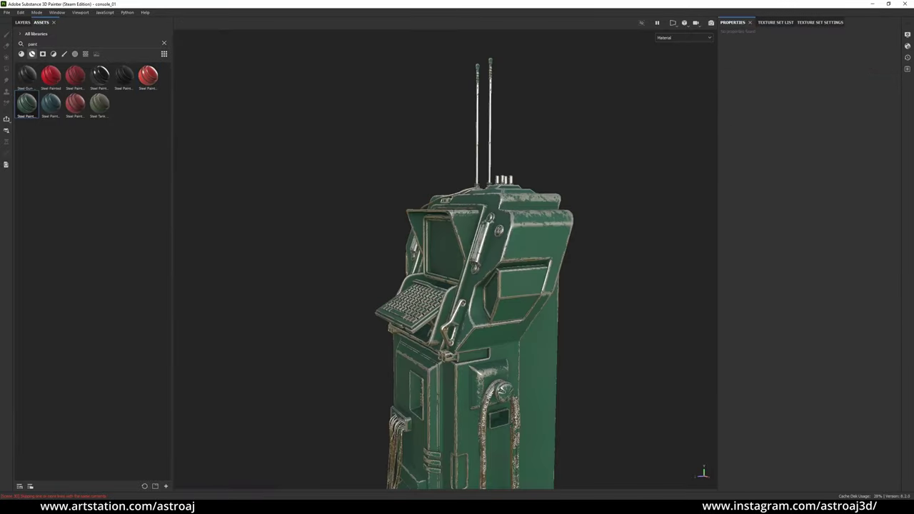
pyautogui.moveTo(50, 103); pyautogui.dragTo(521, 275)
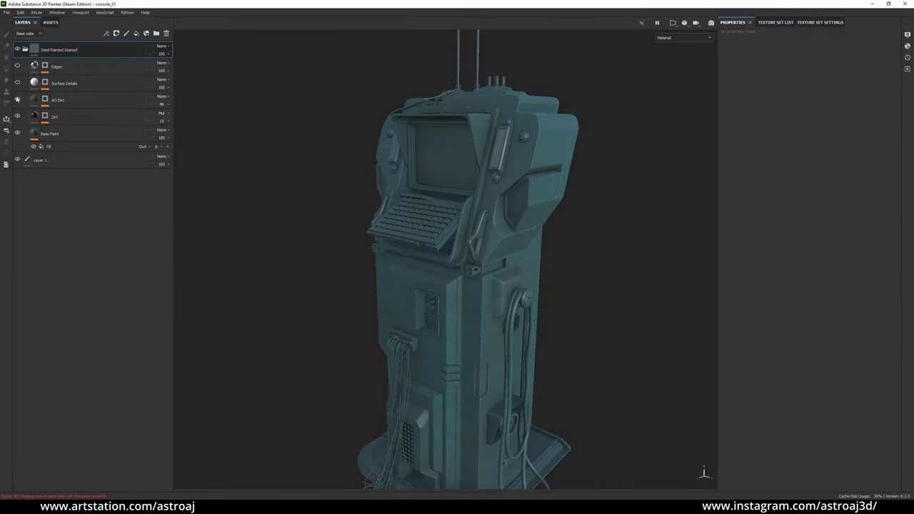
pyautogui.moveTo(483, 300)
pyautogui.keyDown('alt'); pyautogui.mouseDown()
pyautogui.moveTo(492, 295)
pyautogui.moveTo(462, 278)
pyautogui.mouseUp(); pyautogui.keyUp('alt')
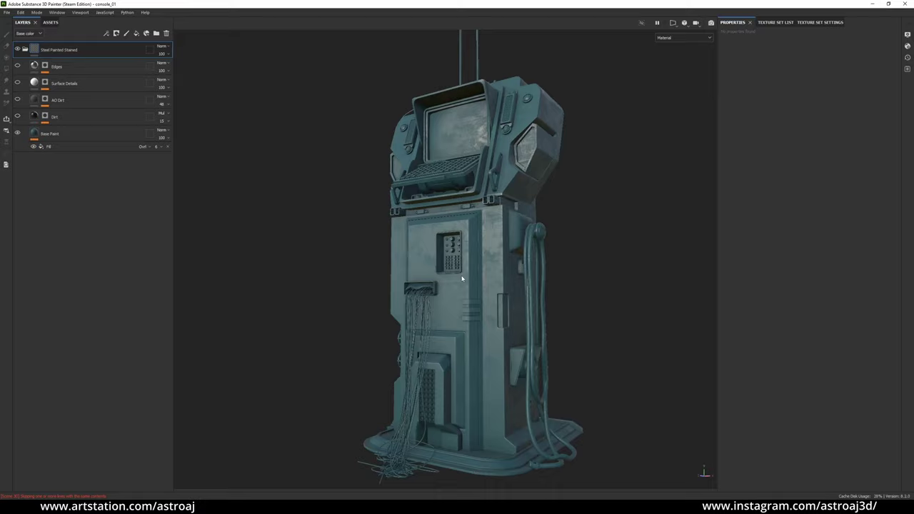
# Recolour the Base Paint layer's base colour to dark red
pyautogui.click(36, 133)
pyautogui.click(806, 209)
pyautogui.moveTo(799, 271); pyautogui.dragTo(707, 310)
pyautogui.click(591, 274)
# Switch the Steel Painted Stained grunge fill to Tri-planar projection and expand the Dirt layer
pyautogui.keyDown('alt'); pyautogui.moveTo(592, 273); pyautogui.dragTo(360, 247); pyautogui.keyUp('alt')
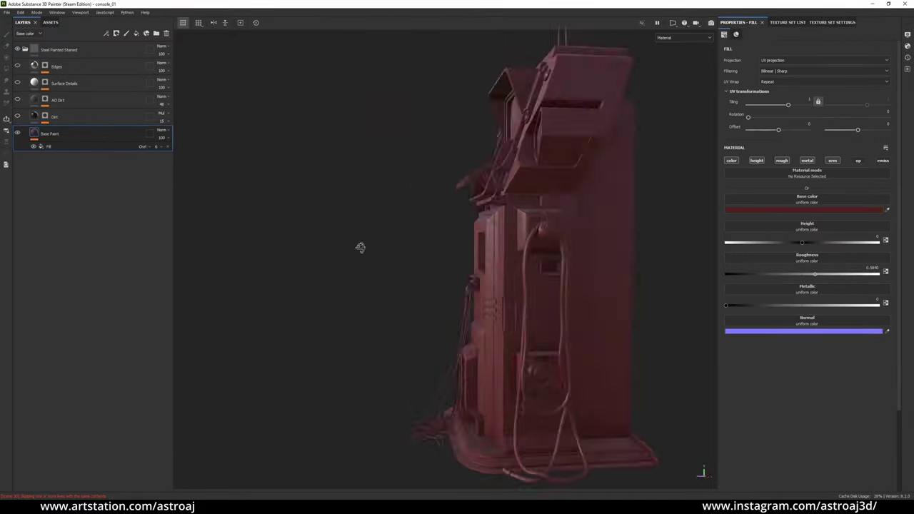
pyautogui.click(69, 50)
pyautogui.keyDown('alt'); pyautogui.moveTo(600, 180); pyautogui.dragTo(312, 319); pyautogui.keyUp('alt')
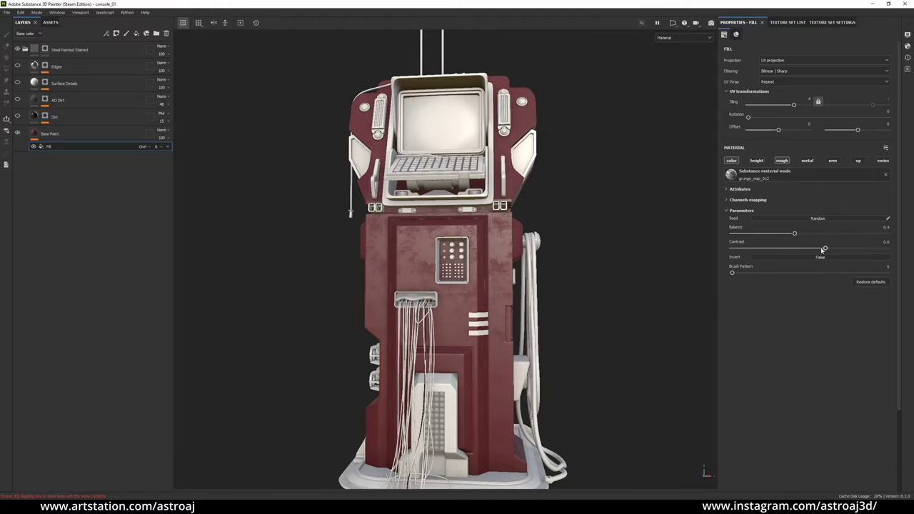
pyautogui.click(823, 60)
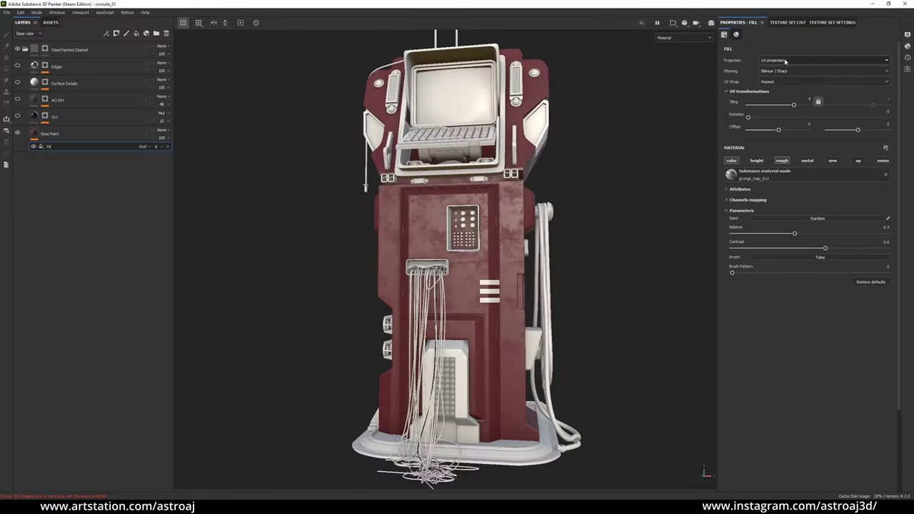
pyautogui.click(824, 71)
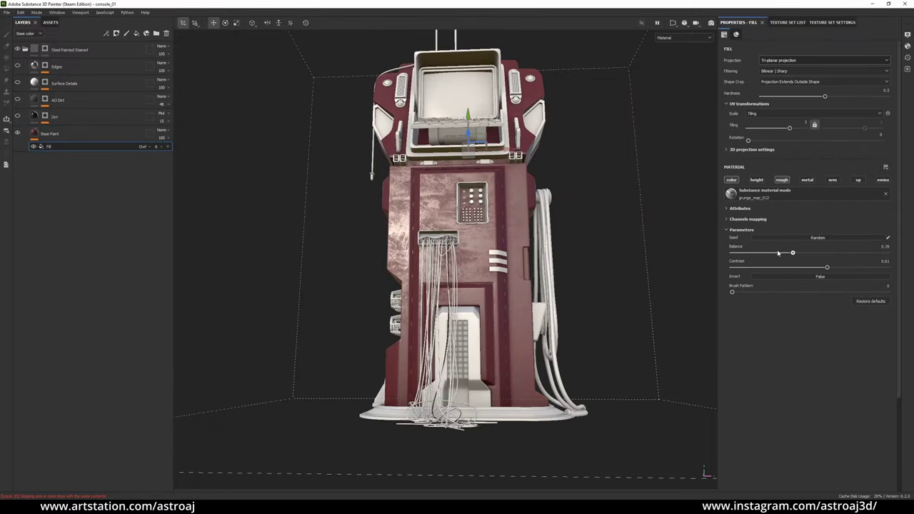
pyautogui.click(45, 116)
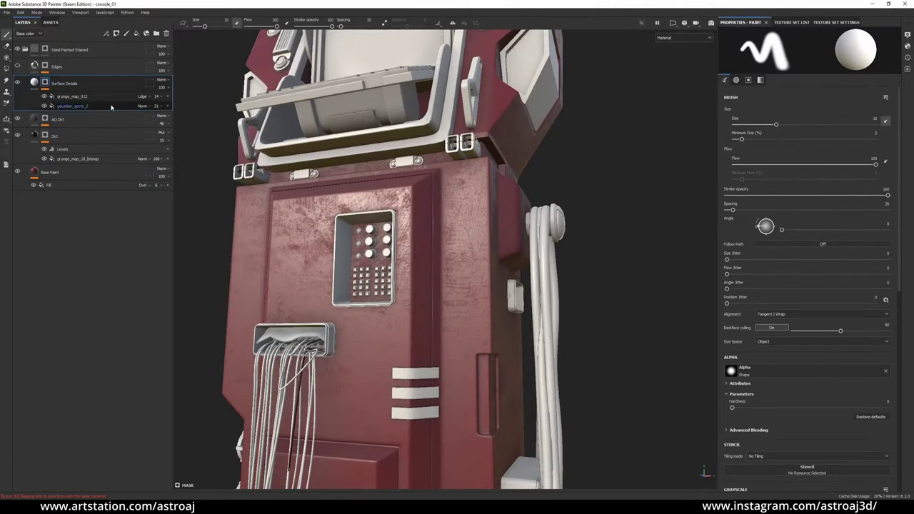
# Lower the Metal Edge Wear level on the gaussian_spots_2 effect
pyautogui.click(110, 107)
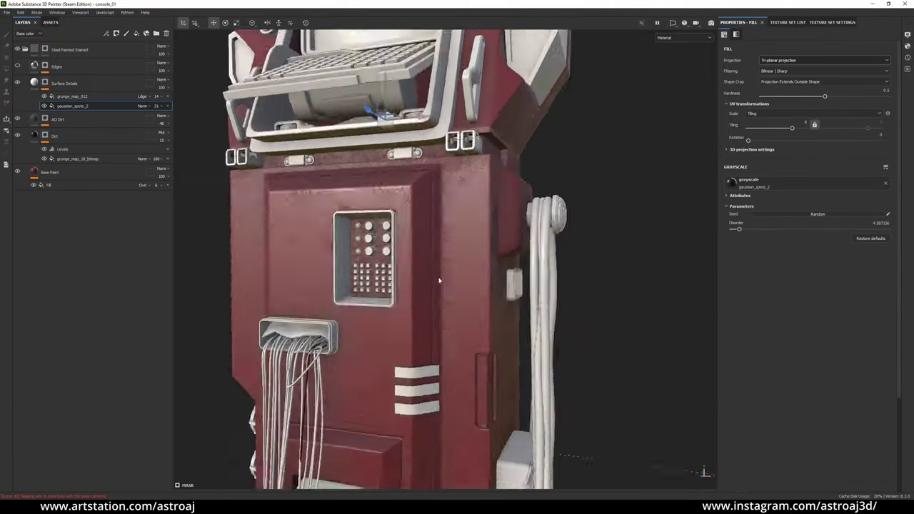
pyautogui.keyDown('alt'); pyautogui.moveTo(500, 315); pyautogui.dragTo(437, 316); pyautogui.keyUp('alt')
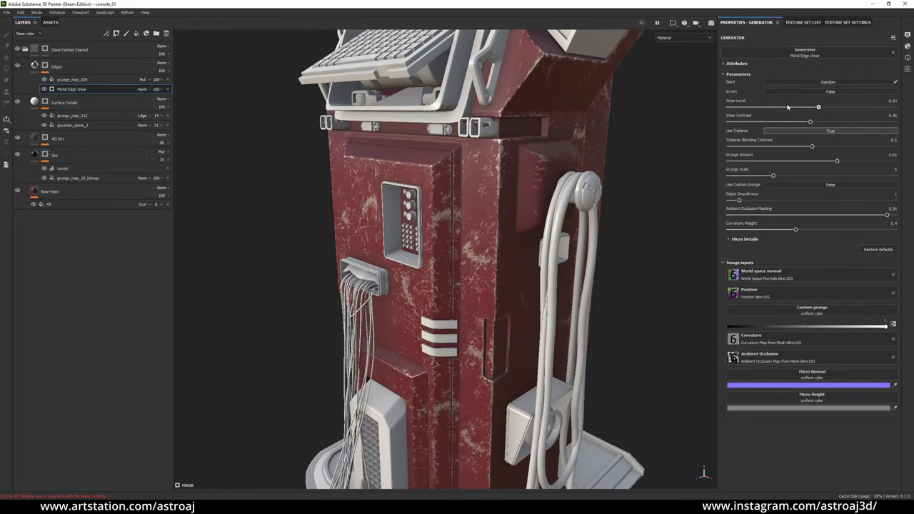
pyautogui.keyDown('alt'); pyautogui.moveTo(500, 236); pyautogui.dragTo(559, 226); pyautogui.keyUp('alt')
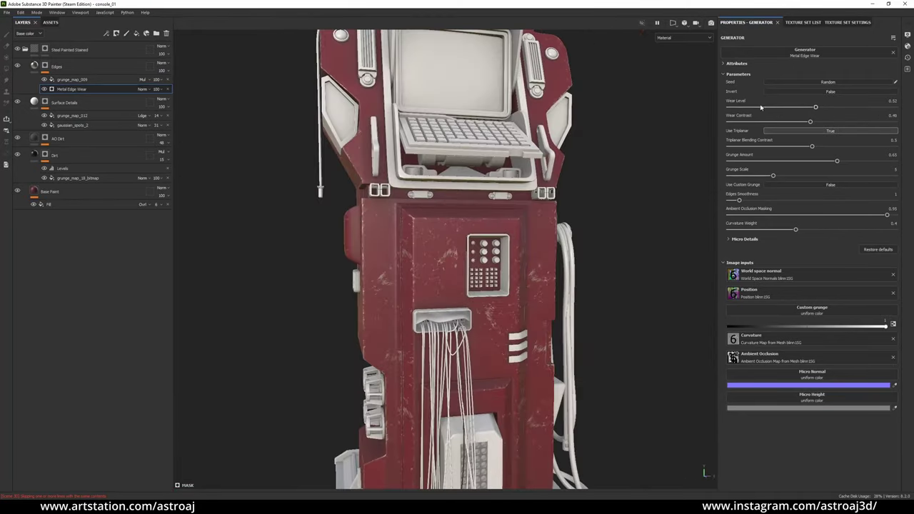
pyautogui.keyDown('alt'); pyautogui.moveTo(500, 285); pyautogui.dragTo(400, 300); pyautogui.keyUp('alt')
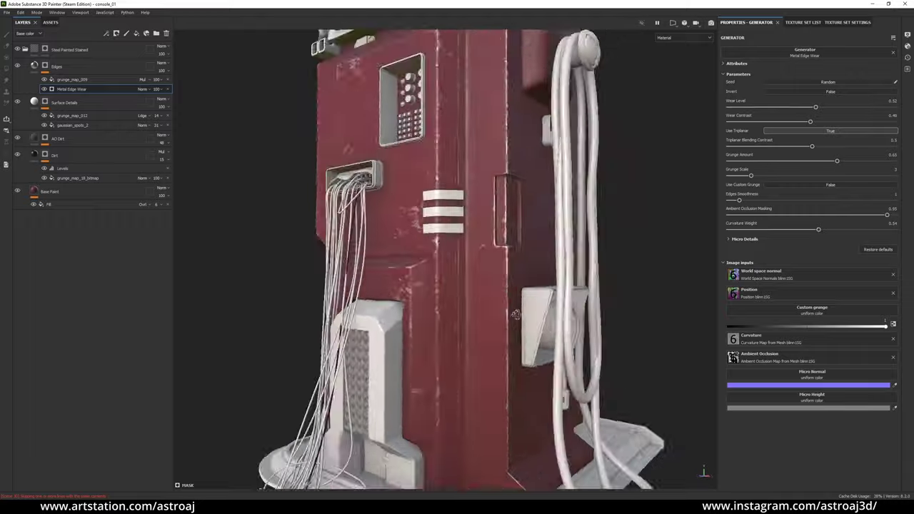
# Give the Edges fill a dark grey base colour and switch to polygon fill masking
pyautogui.click(34, 66)
pyautogui.click(803, 210)
pyautogui.click(749, 303)
pyautogui.click(841, 216)
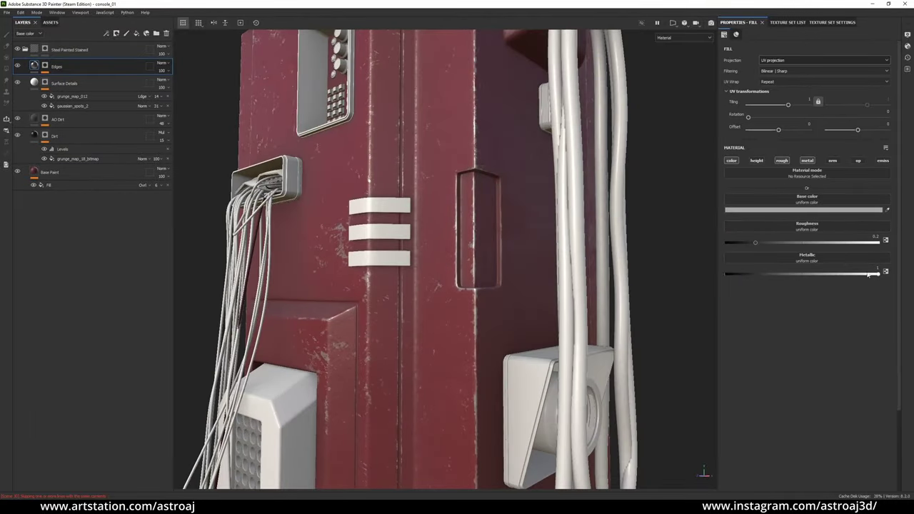
pyautogui.moveTo(628, 250)
pyautogui.keyDown('alt'); pyautogui.mouseDown()
pyautogui.moveTo(781, 248)
pyautogui.moveTo(450, 291)
pyautogui.mouseUp(); pyautogui.keyUp('alt')
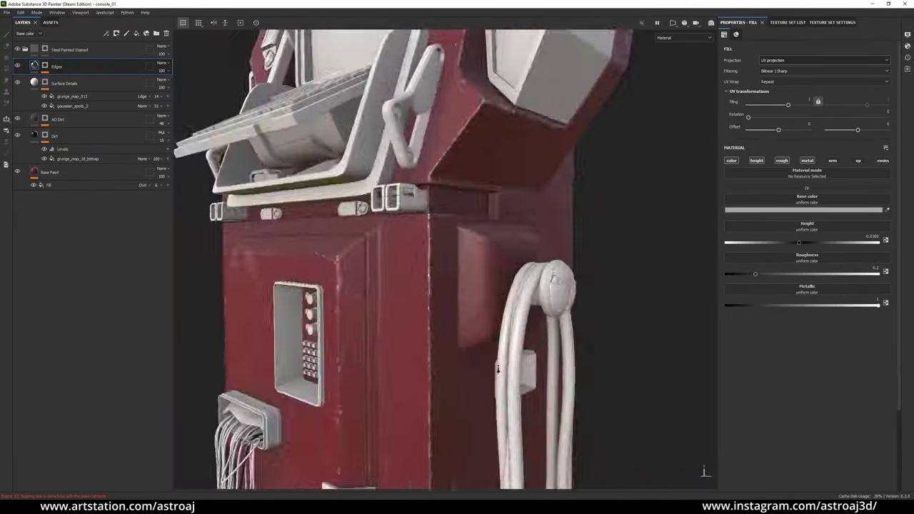
pyautogui.press('4')
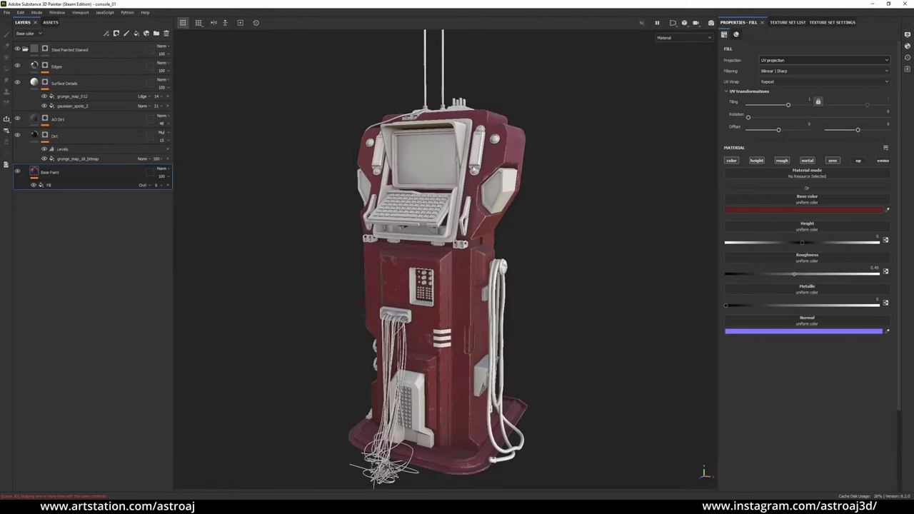
pyautogui.moveTo(838, 313); pyautogui.dragTo(839, 260)
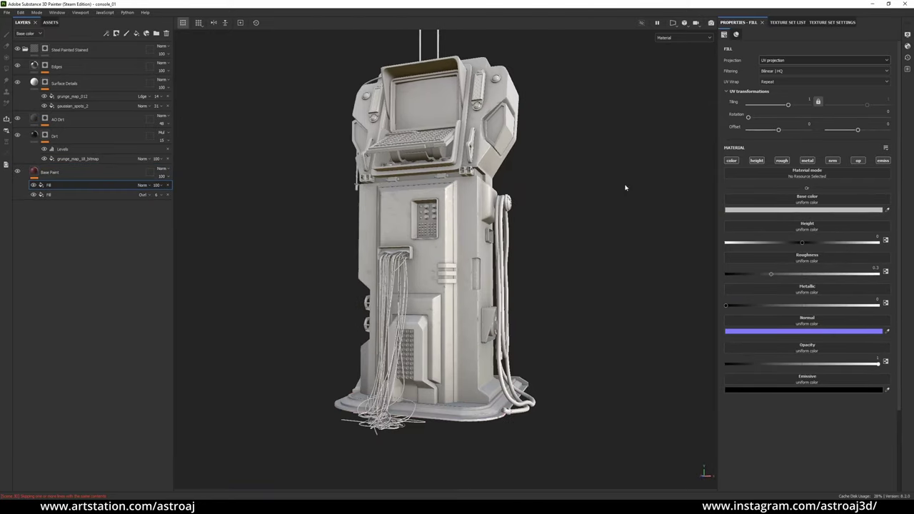
# Put Grunge Wipe Smudgy Heavy in the new fill's roughness slot with Tri-planar projection
pyautogui.click(41, 22)
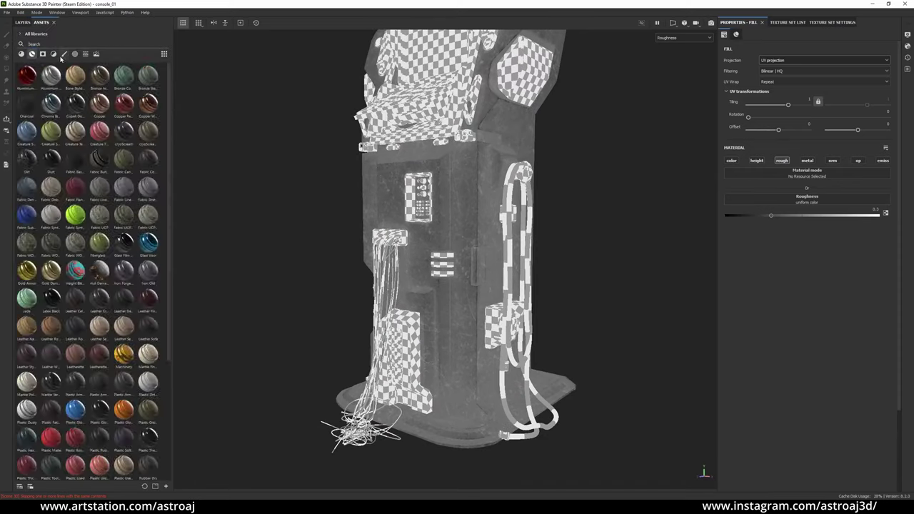
pyautogui.click(86, 53)
pyautogui.scroll(-5, 85, 272)
pyautogui.moveTo(75, 355); pyautogui.dragTo(795, 200)
pyautogui.moveTo(75, 355)
pyautogui.click(823, 60)
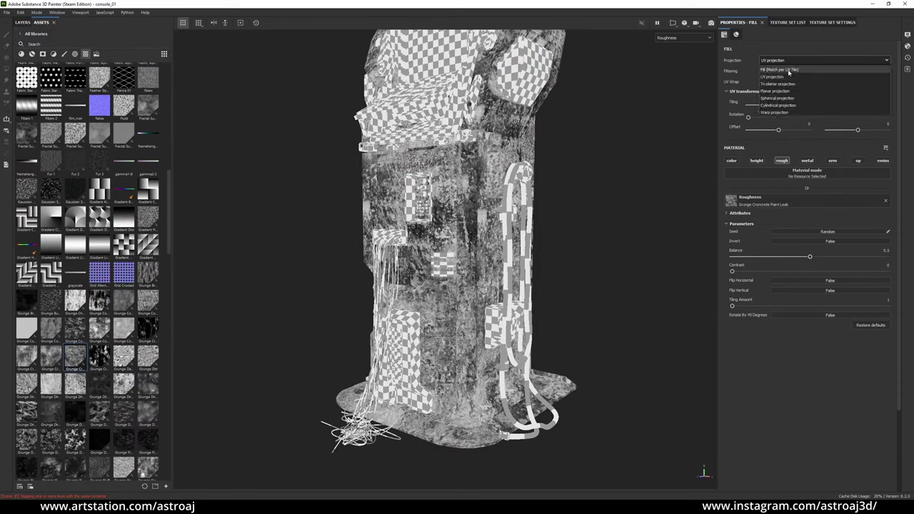
pyautogui.click(786, 71)
pyautogui.scroll(-3, 71, 285)
pyautogui.scroll(-5, 25, 224)
pyautogui.moveTo(26, 224); pyautogui.dragTo(730, 220)
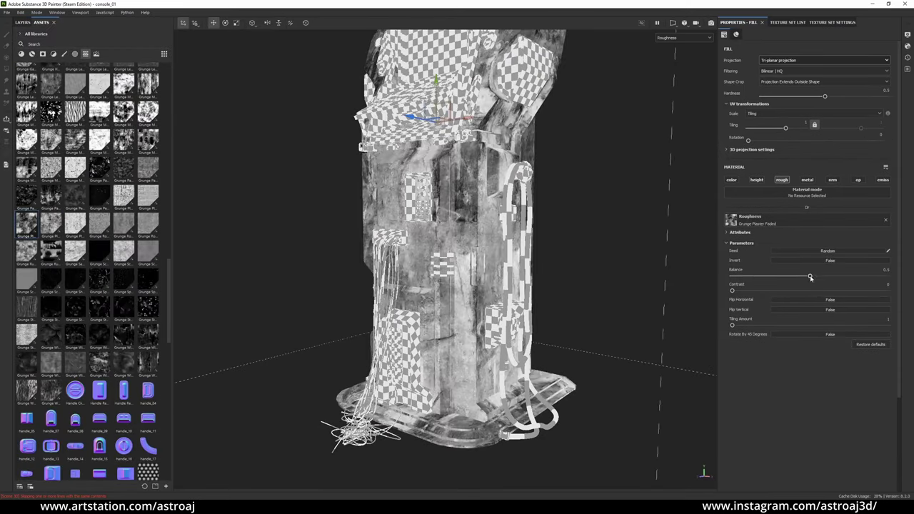
pyautogui.moveTo(810, 275); pyautogui.dragTo(793, 275)
pyautogui.moveTo(732, 290); pyautogui.dragTo(843, 291)
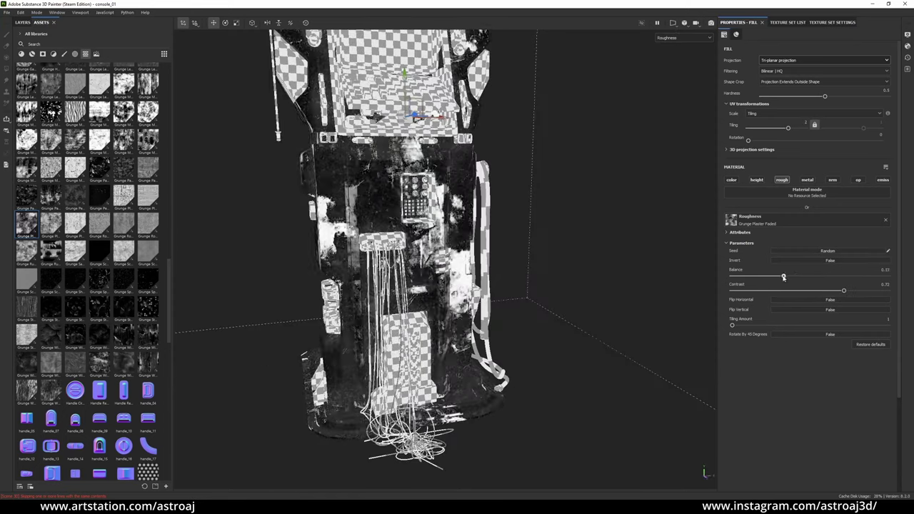
pyautogui.moveTo(99, 363); pyautogui.dragTo(740, 218)
pyautogui.keyDown('alt'); pyautogui.moveTo(528, 250); pyautogui.dragTo(512, 259); pyautogui.keyUp('alt')
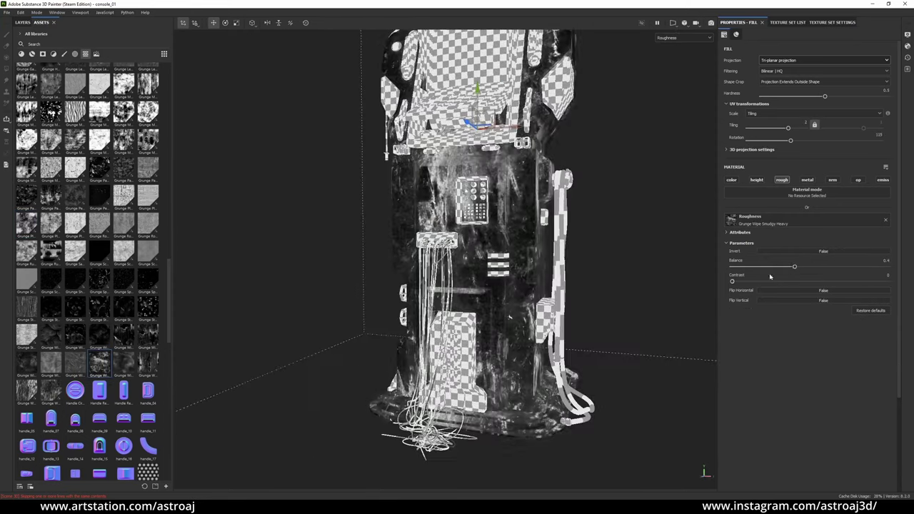
# Blend the roughness fill as Linear Dodge and set the second fill to Multiply at lower opacity
pyautogui.click(22, 22)
pyautogui.click(142, 185)
pyautogui.click(155, 253)
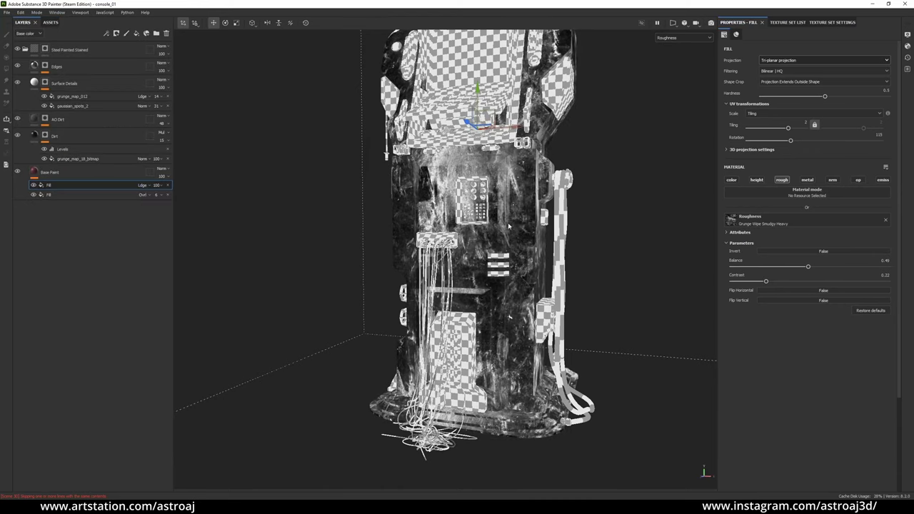
pyautogui.click(142, 195)
pyautogui.click(154, 223)
pyautogui.moveTo(156, 194); pyautogui.dragTo(179, 199)
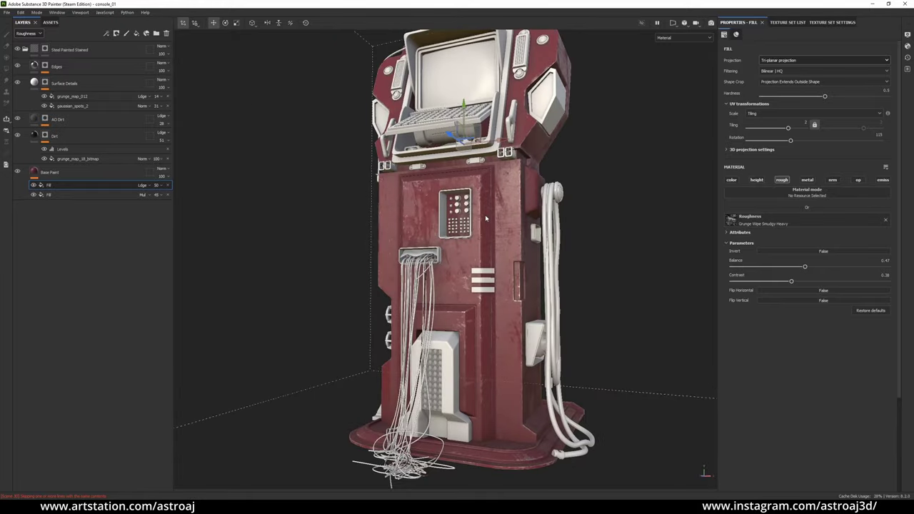
# Add a generator effect to the fill and choose Ambient Occlusion
pyautogui.rightClick(65, 185)
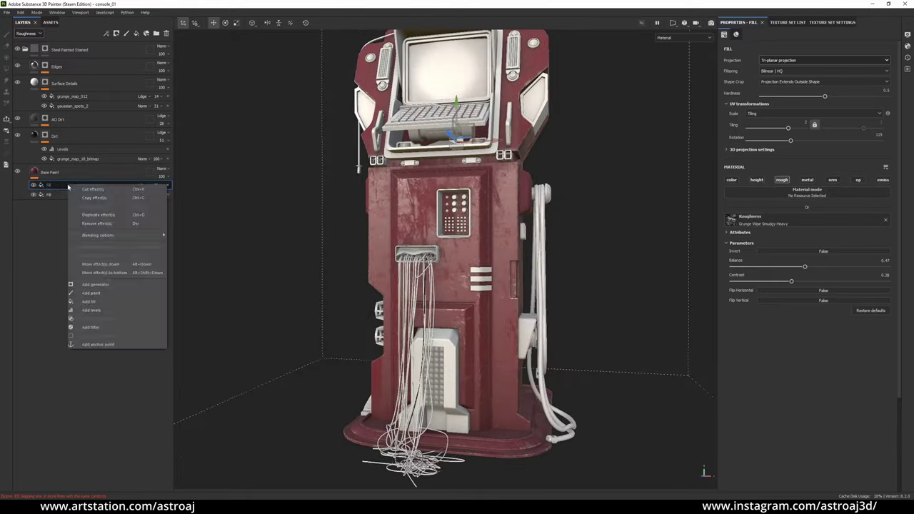
pyautogui.click(79, 314)
pyautogui.click(800, 64)
pyautogui.rightClick(64, 185)
pyautogui.click(83, 479)
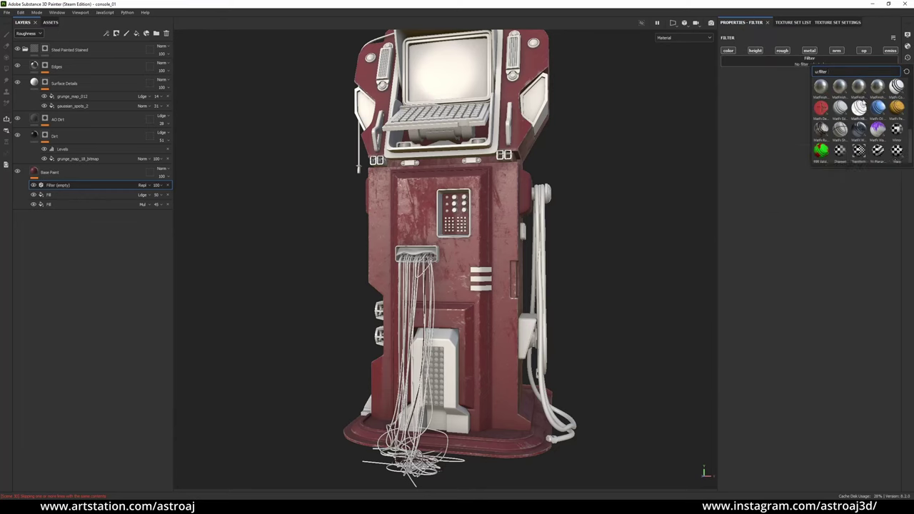
pyautogui.rightClick(65, 185)
pyautogui.click(82, 470)
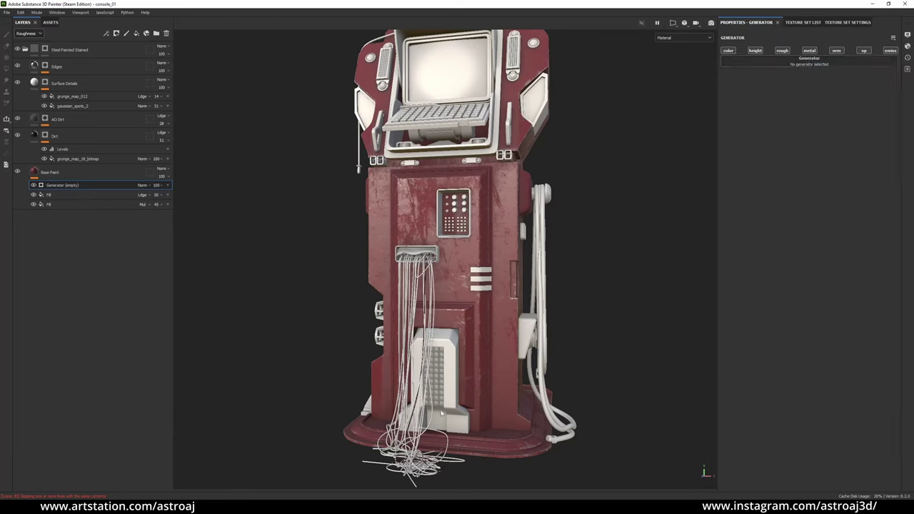
pyautogui.click(820, 82)
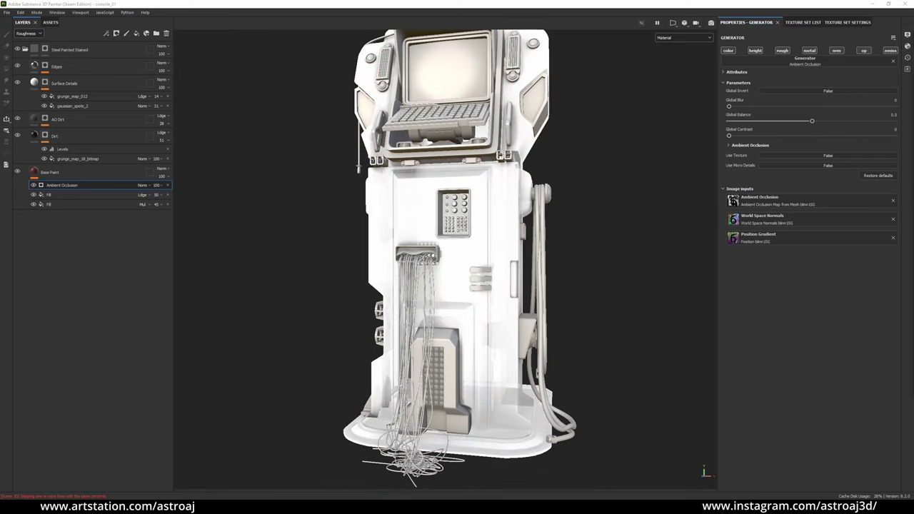
# Raise the Ambient Occlusion Global Blur and blend the layer as Multiply
pyautogui.keyDown('alt'); pyautogui.moveTo(671, 261); pyautogui.dragTo(611, 262); pyautogui.keyUp('alt')
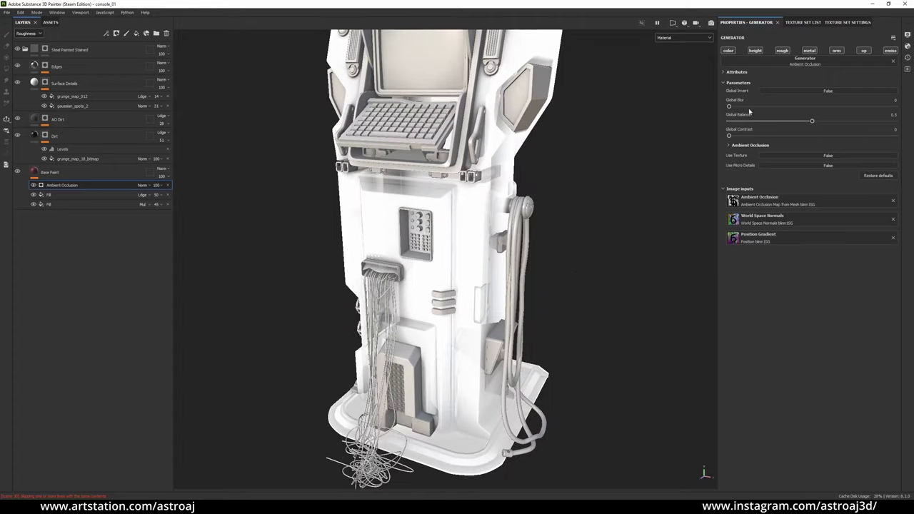
pyautogui.moveTo(600, 163)
pyautogui.keyDown('alt'); pyautogui.mouseDown()
pyautogui.moveTo(604, 198)
pyautogui.moveTo(574, 214)
pyautogui.mouseUp(); pyautogui.keyUp('alt')
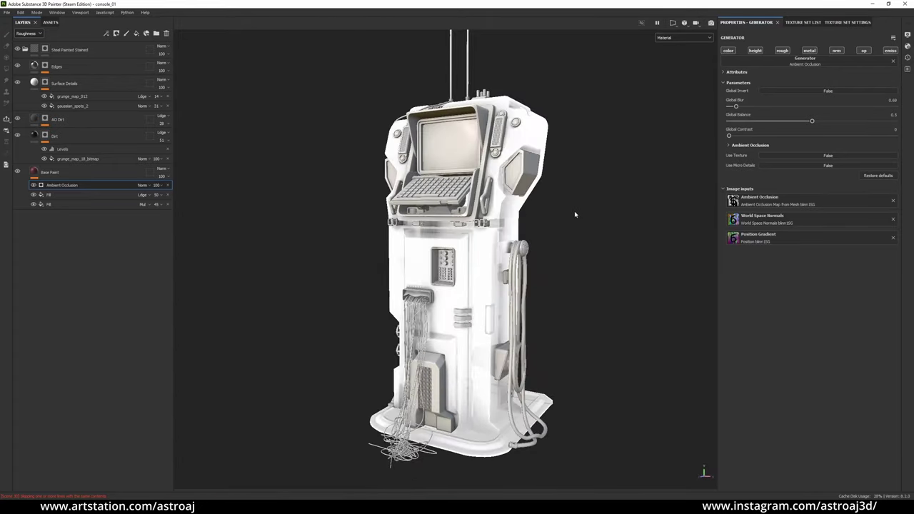
pyautogui.click(143, 185)
pyautogui.click(154, 261)
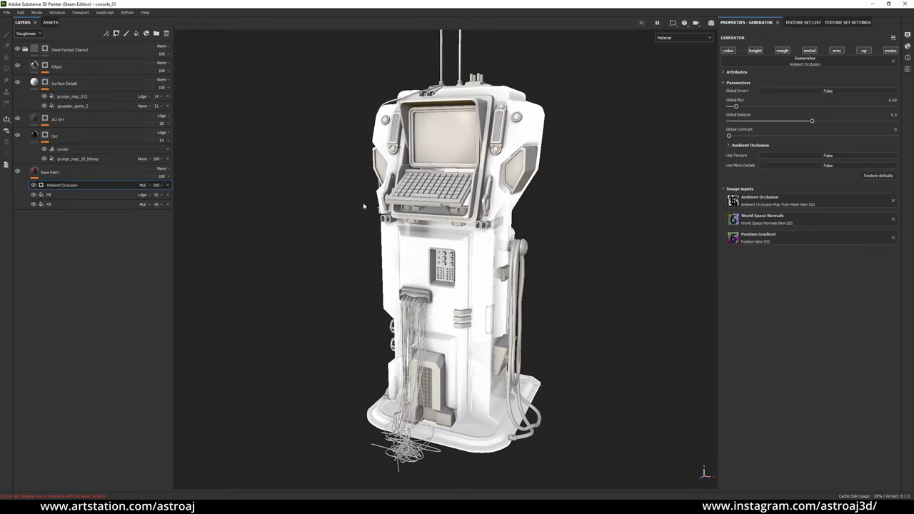
# Swap to the Dirt generator in Linear Dodge, Dirt Level 0.36, with the mask inverted
pyautogui.click(760, 62)
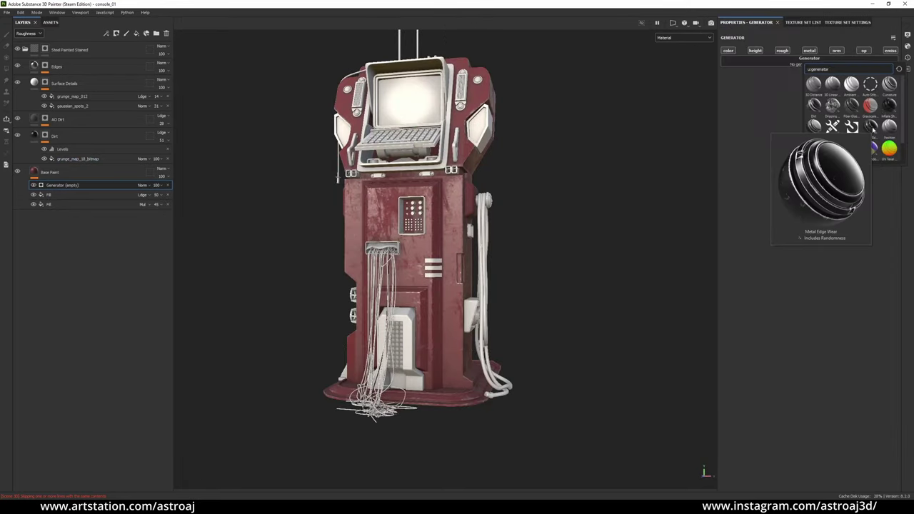
pyautogui.click(814, 106)
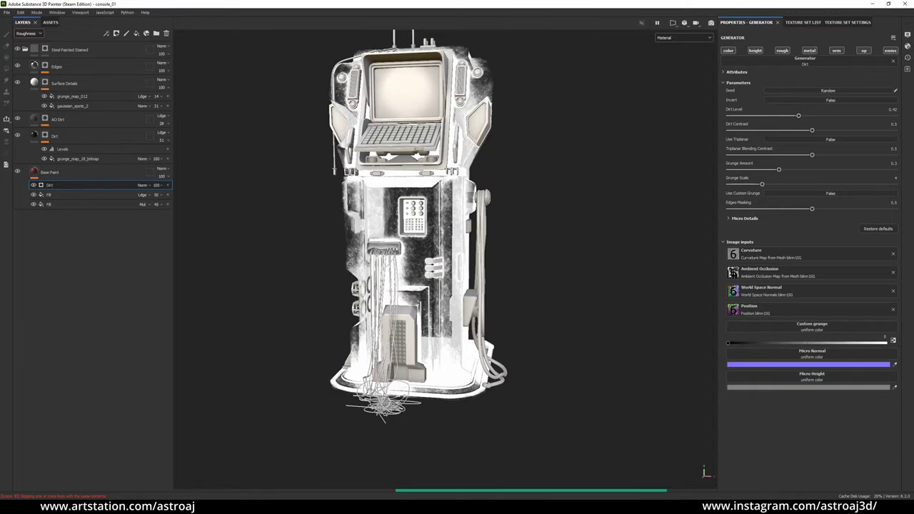
pyautogui.keyDown('alt'); pyautogui.moveTo(594, 208); pyautogui.dragTo(500, 214); pyautogui.keyUp('alt')
pyautogui.click(143, 185)
pyautogui.click(152, 221)
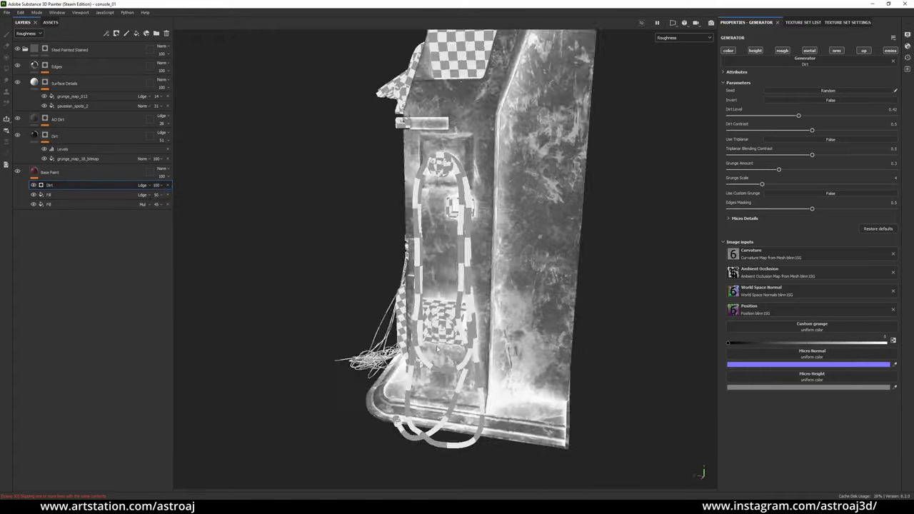
pyautogui.keyDown('alt'); pyautogui.moveTo(322, 178); pyautogui.dragTo(607, 143); pyautogui.keyUp('alt')
pyautogui.moveTo(782, 114); pyautogui.dragTo(789, 115)
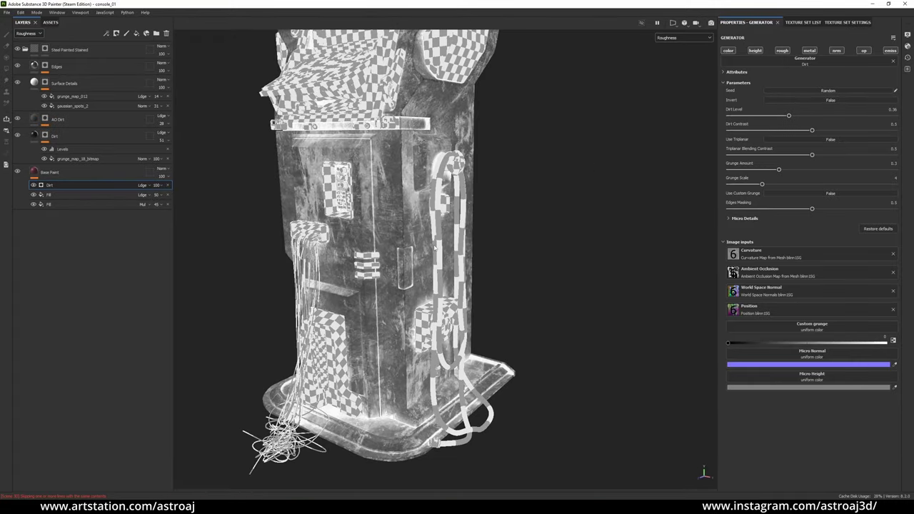
pyautogui.press('f')
pyautogui.click(792, 100)
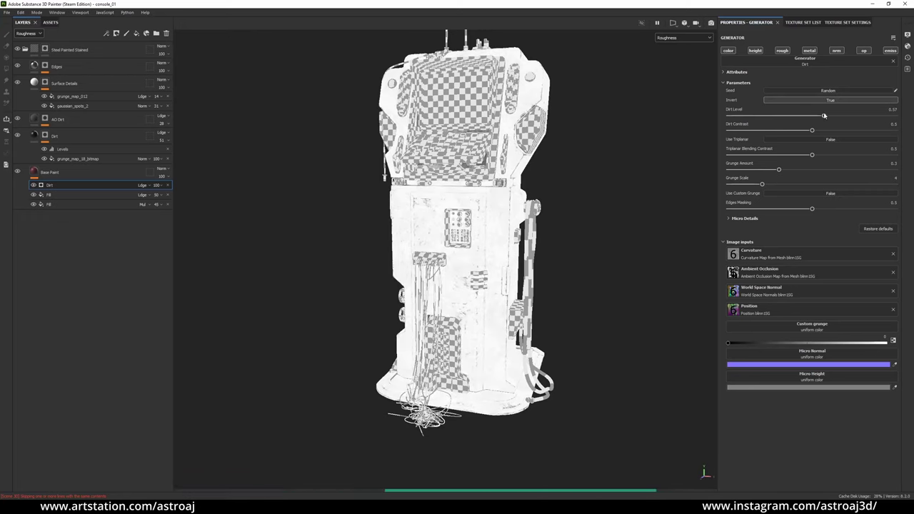
# Raise Dirt Level to 0.79 and Dirt Contrast near 0.96, with mask inversion off
pyautogui.keyDown('alt'); pyautogui.moveTo(602, 221); pyautogui.dragTo(115, 189); pyautogui.keyUp('alt')
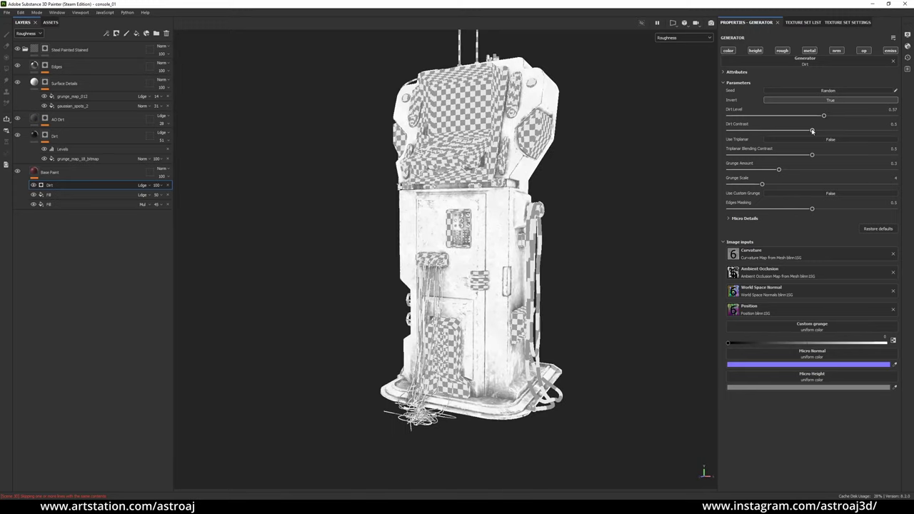
pyautogui.click(852, 24)
pyautogui.scroll(3, 575, 236)
pyautogui.keyDown('alt'); pyautogui.moveTo(576, 237); pyautogui.dragTo(614, 243); pyautogui.keyUp('alt')
pyautogui.click(746, 22)
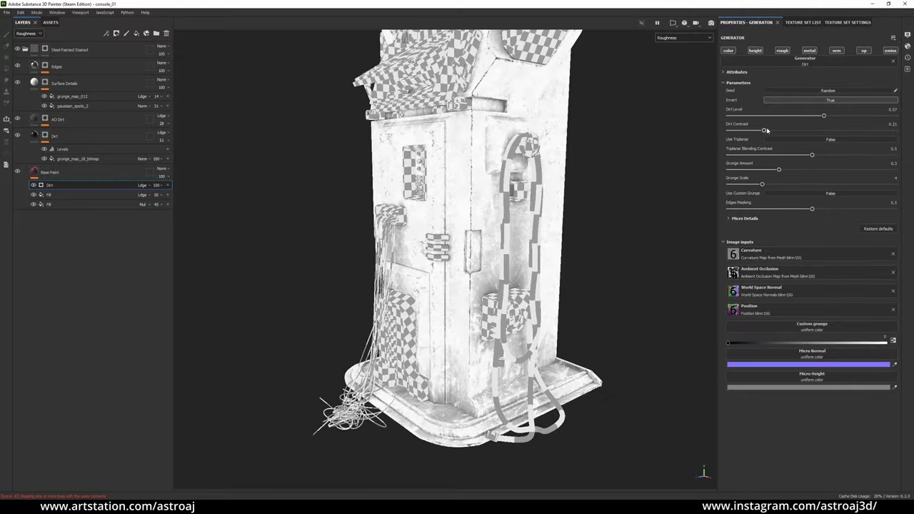
pyautogui.moveTo(824, 116); pyautogui.dragTo(853, 116)
pyautogui.moveTo(757, 130); pyautogui.dragTo(889, 130)
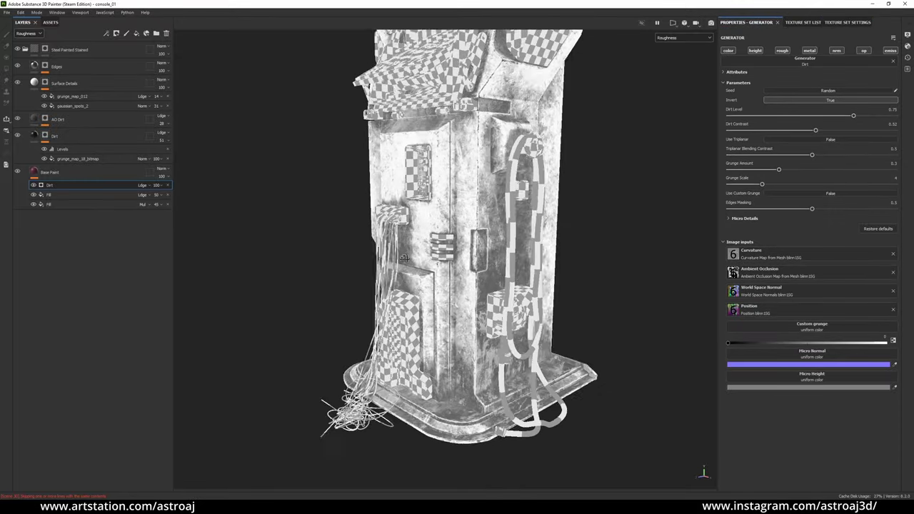
pyautogui.keyDown('alt'); pyautogui.moveTo(543, 214); pyautogui.dragTo(341, 283); pyautogui.keyUp('alt')
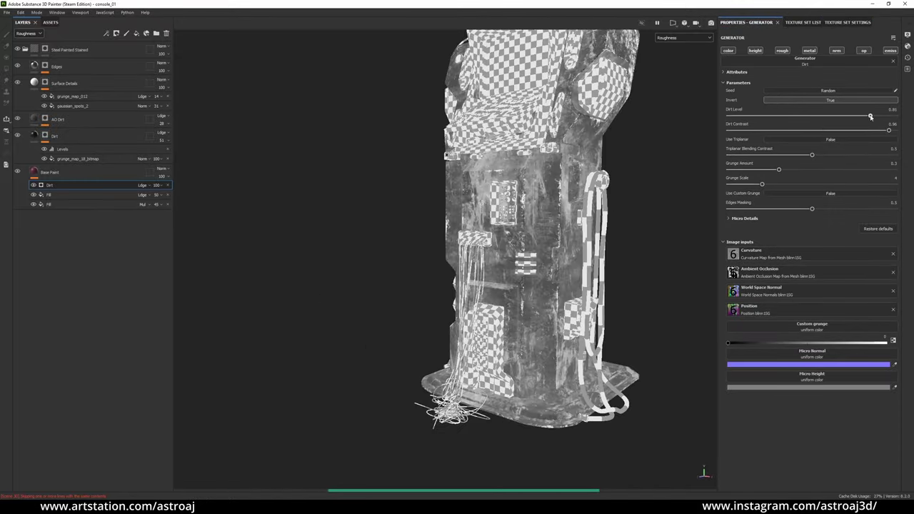
pyautogui.moveTo(852, 115)
pyautogui.mouseDown()
pyautogui.moveTo(787, 117)
pyautogui.moveTo(860, 115)
pyautogui.mouseUp()
pyautogui.click(831, 100)
pyautogui.keyDown('alt'); pyautogui.moveTo(543, 250); pyautogui.dragTo(500, 236); pyautogui.keyUp('alt')
pyautogui.moveTo(889, 130); pyautogui.dragTo(840, 130)
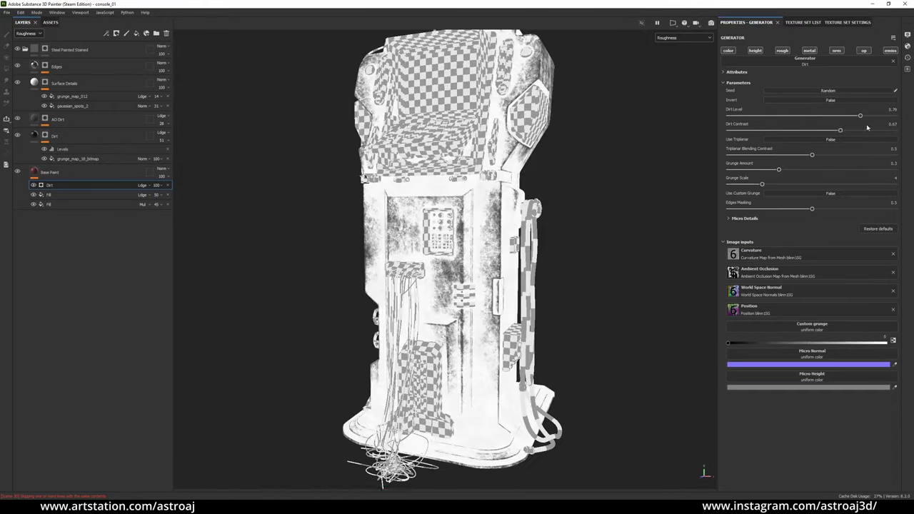
# Set Grunge Amount 0.14, Triplanar Contrast 0.15, Edges Masking 0.2, Multiply, then add Rubber Tire
pyautogui.moveTo(778, 169); pyautogui.dragTo(747, 169)
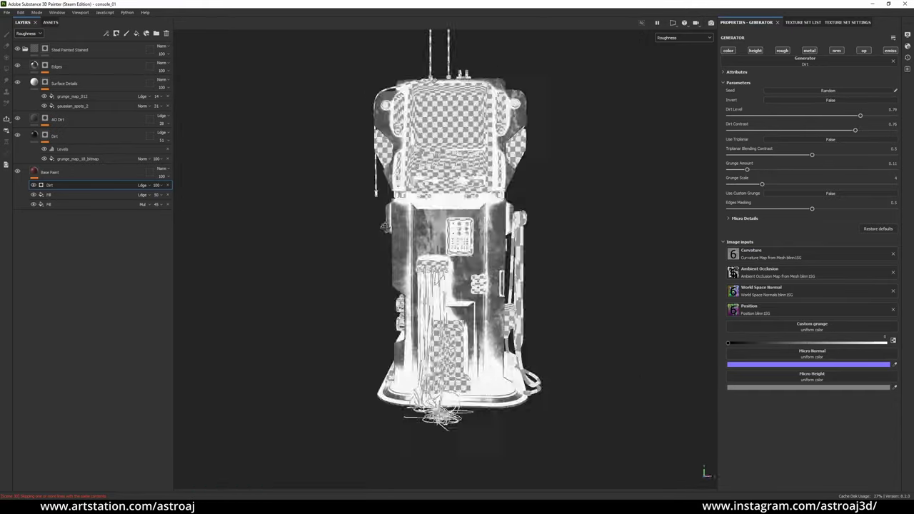
pyautogui.moveTo(812, 155); pyautogui.dragTo(787, 156)
pyautogui.moveTo(885, 212); pyautogui.dragTo(762, 209)
pyautogui.moveTo(542, 229)
pyautogui.keyDown('alt'); pyautogui.mouseDown()
pyautogui.moveTo(582, 249)
pyautogui.moveTo(542, 243)
pyautogui.mouseUp(); pyautogui.keyUp('alt')
pyautogui.moveTo(764, 155)
pyautogui.mouseDown()
pyautogui.moveTo(754, 154)
pyautogui.moveTo(752, 170)
pyautogui.mouseUp()
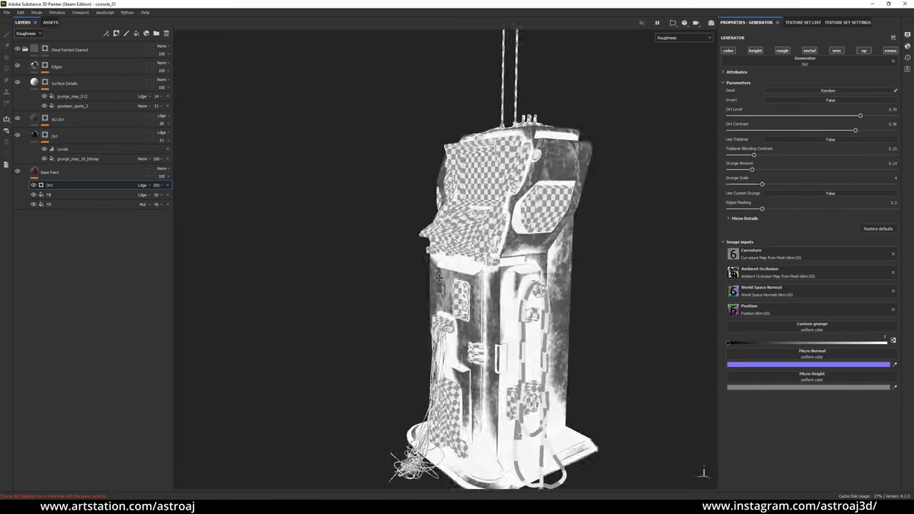
pyautogui.keyDown('alt'); pyautogui.moveTo(543, 236); pyautogui.dragTo(500, 235); pyautogui.keyUp('alt')
pyautogui.click(143, 185)
pyautogui.click(145, 220)
pyautogui.moveTo(155, 185)
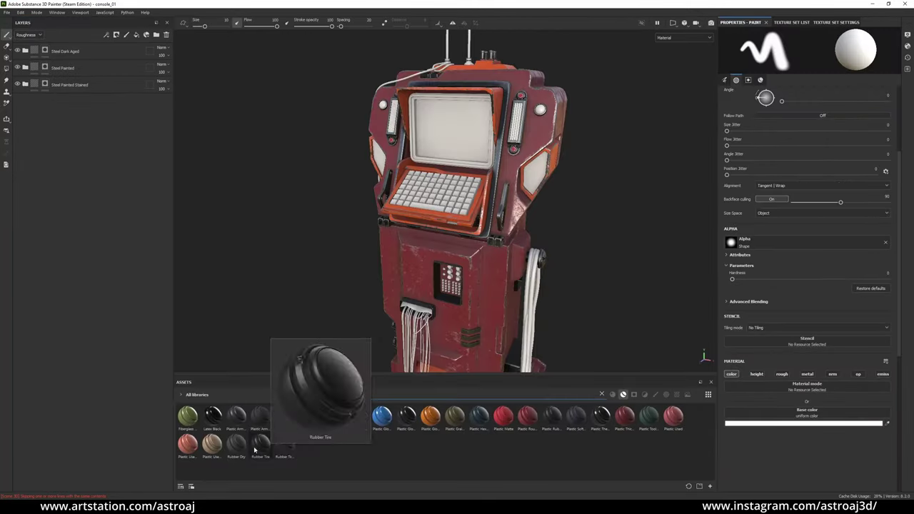
pyautogui.moveTo(261, 442); pyautogui.dragTo(25, 51)
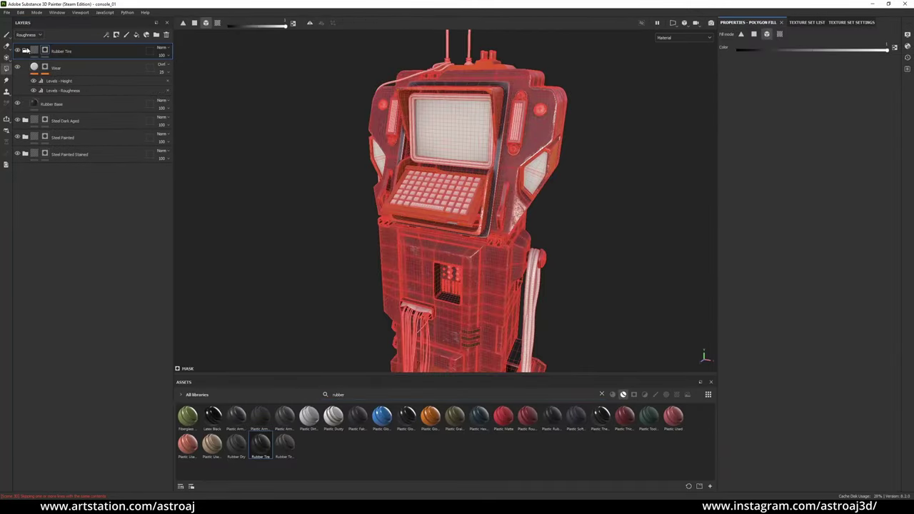
# Add a paint layer to Rubber Base and switch to mesh polygon fill
pyautogui.scroll(5, 407, 101)
pyautogui.scroll(5, 407, 101)
pyautogui.scroll(2, 407, 100)
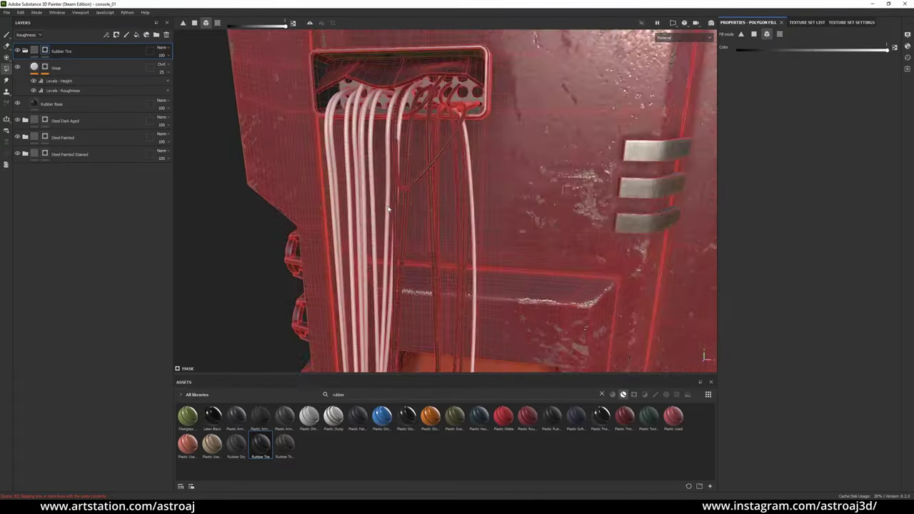
pyautogui.scroll(3, 407, 100)
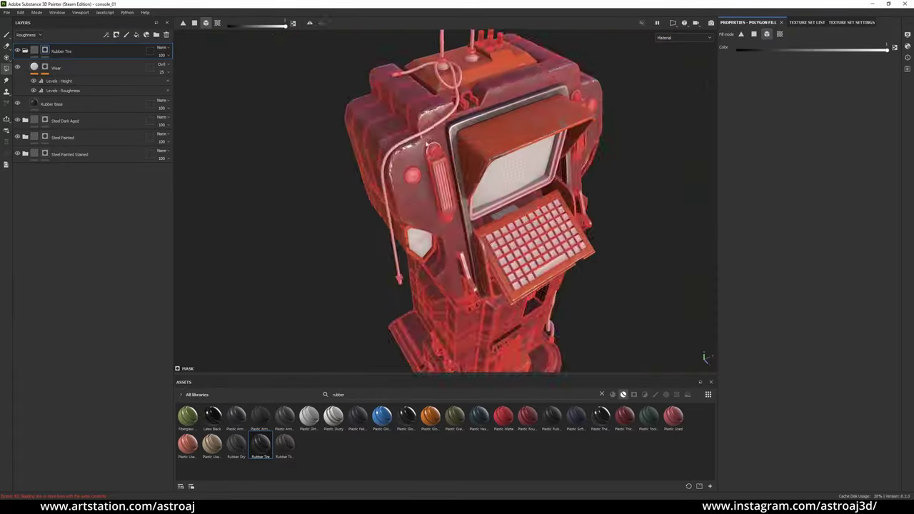
pyautogui.click(52, 104)
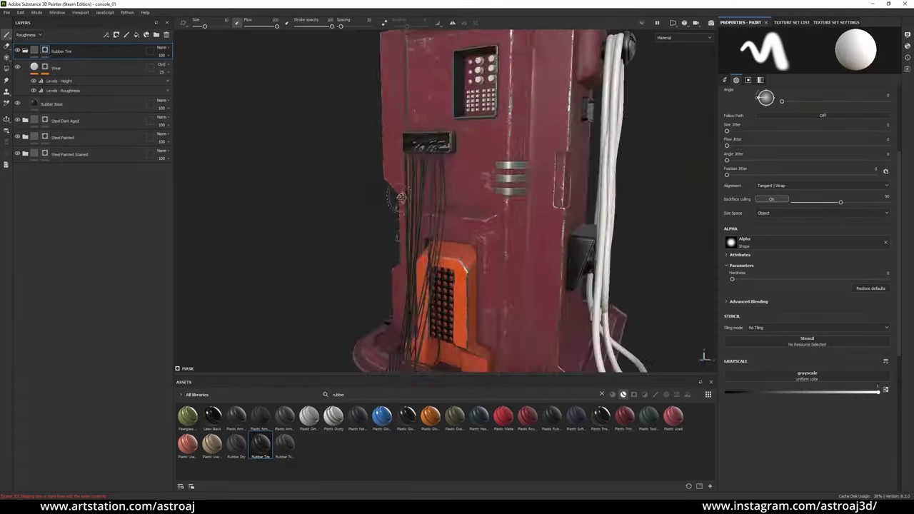
pyautogui.rightClick(77, 102)
pyautogui.click(101, 374)
pyautogui.press('4')
pyautogui.click(233, 22)
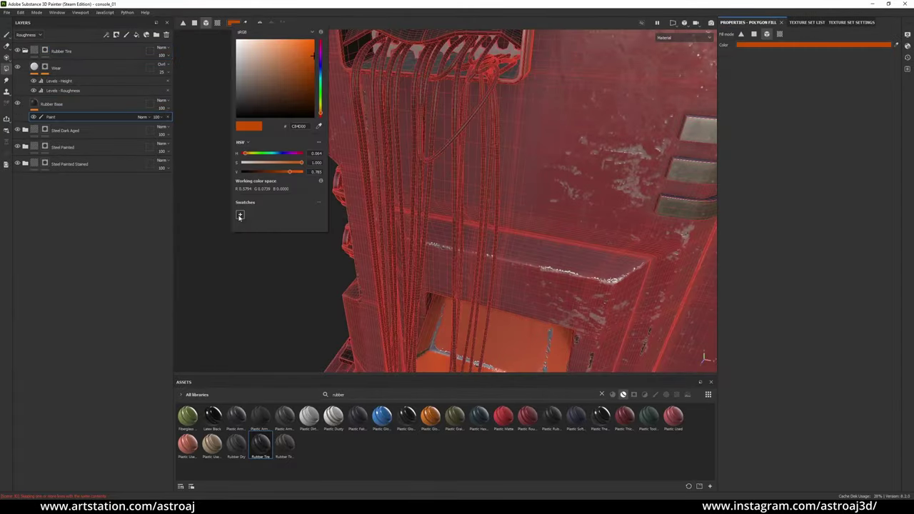
# Fill two of the hanging cables with blue
pyautogui.moveTo(274, 73); pyautogui.dragTo(303, 66)
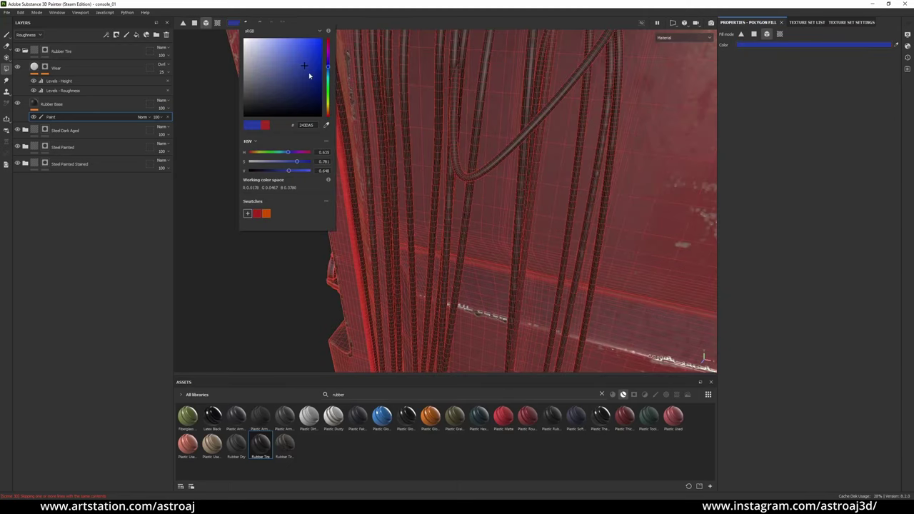
pyautogui.click(437, 119)
pyautogui.click(233, 23)
pyautogui.click(544, 88)
pyautogui.click(500, 138)
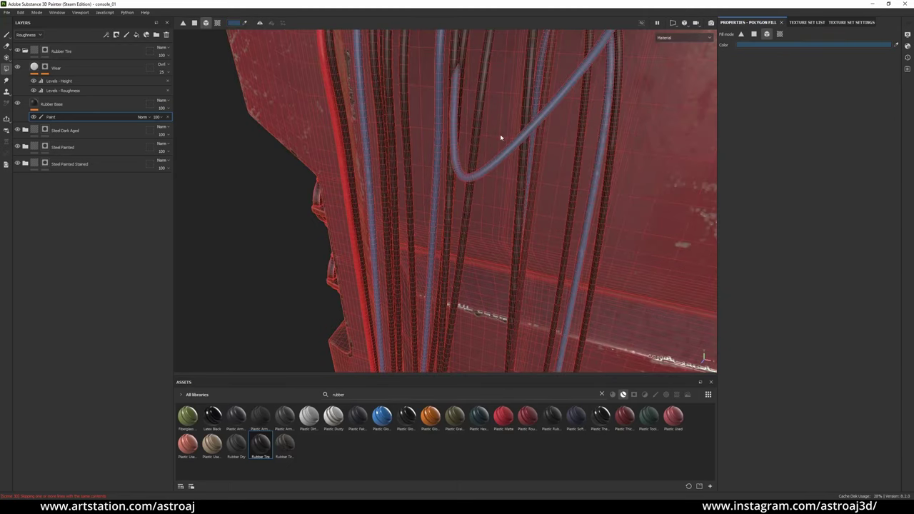
# Fill further cables with yellow and white
pyautogui.click(234, 22)
pyautogui.click(377, 102)
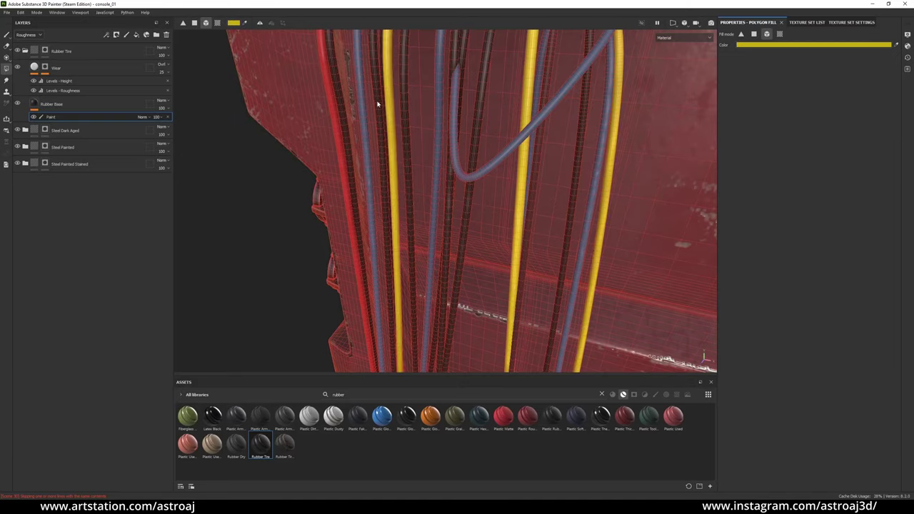
pyautogui.keyDown('alt'); pyautogui.moveTo(429, 178); pyautogui.dragTo(464, 215); pyautogui.keyUp('alt')
pyautogui.click(233, 22)
pyautogui.moveTo(300, 162); pyautogui.dragTo(243, 162)
pyautogui.click(357, 143)
pyautogui.keyDown('alt'); pyautogui.moveTo(429, 178); pyautogui.dragTo(464, 186); pyautogui.keyUp('alt')
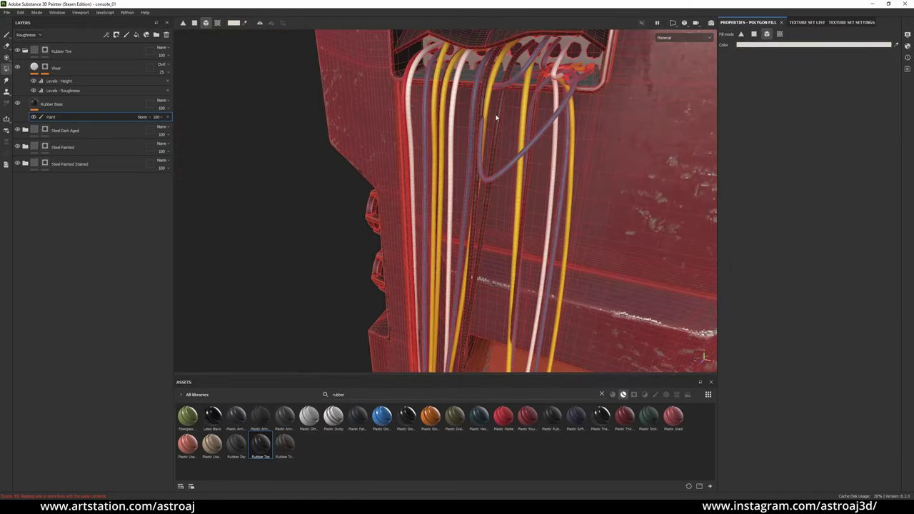
pyautogui.click(233, 22)
# Toggle between brush painting and mesh polygon fill while adjusting the cable colour
pyautogui.press('Escape')
pyautogui.scroll(-5, 414, 130)
pyautogui.press('1')
pyautogui.scroll(5, 412, 130)
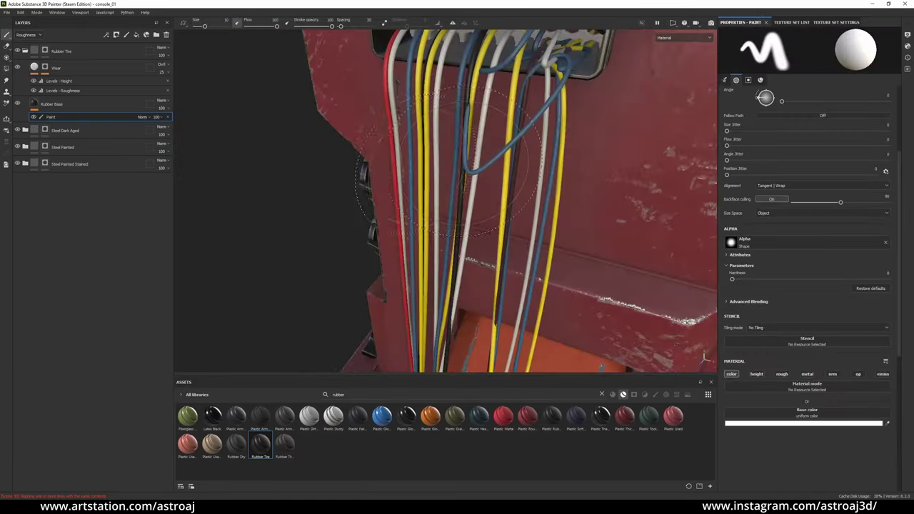
pyautogui.click(233, 22)
pyautogui.moveTo(428, 179)
pyautogui.keyDown('alt'); pyautogui.mouseDown()
pyautogui.moveTo(457, 200)
pyautogui.moveTo(578, 226)
pyautogui.mouseUp(); pyautogui.keyUp('alt')
pyautogui.scroll(-5, 453, 226)
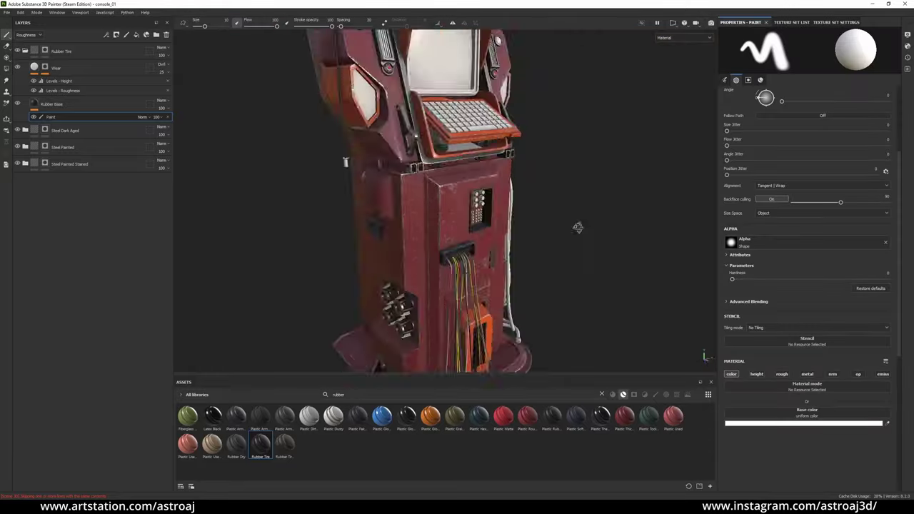
pyautogui.press('4')
pyautogui.scroll(5, 499, 200)
pyautogui.click(234, 22)
pyautogui.press('Escape')
pyautogui.press('1')
pyautogui.scroll(-5, 428, 214)
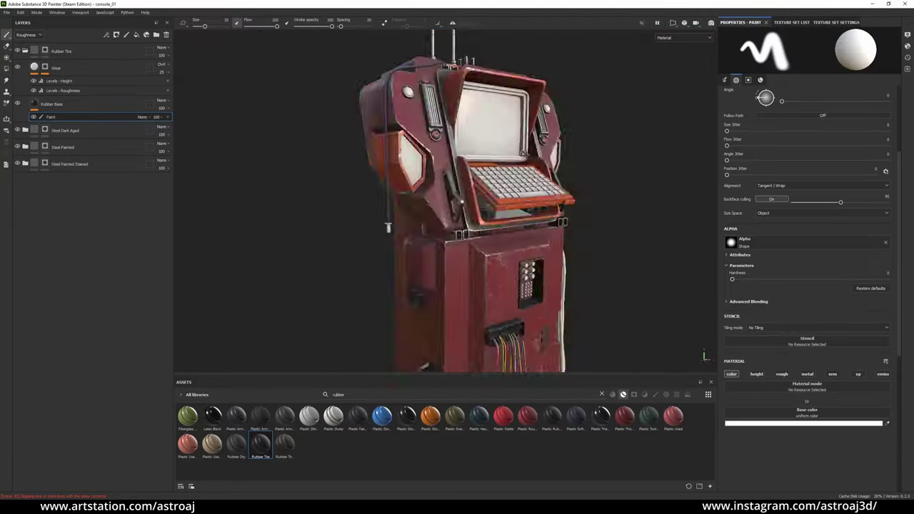
pyautogui.scroll(3, 581, 188)
pyautogui.scroll(-3, 581, 188)
pyautogui.keyDown('alt'); pyautogui.moveTo(423, 237); pyautogui.dragTo(416, 238); pyautogui.keyUp('alt')
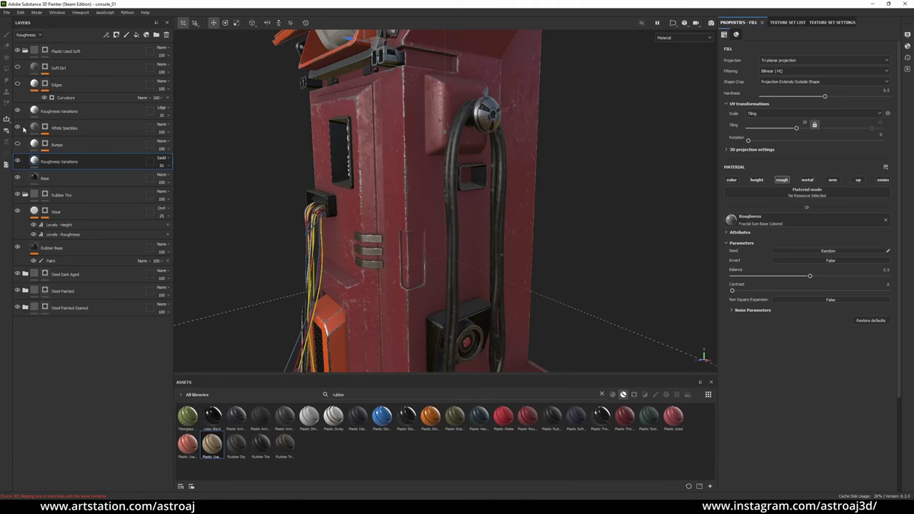
# Add a height-only fill layer above Roughness Variations with a weave pattern in its height slot
pyautogui.click(75, 151)
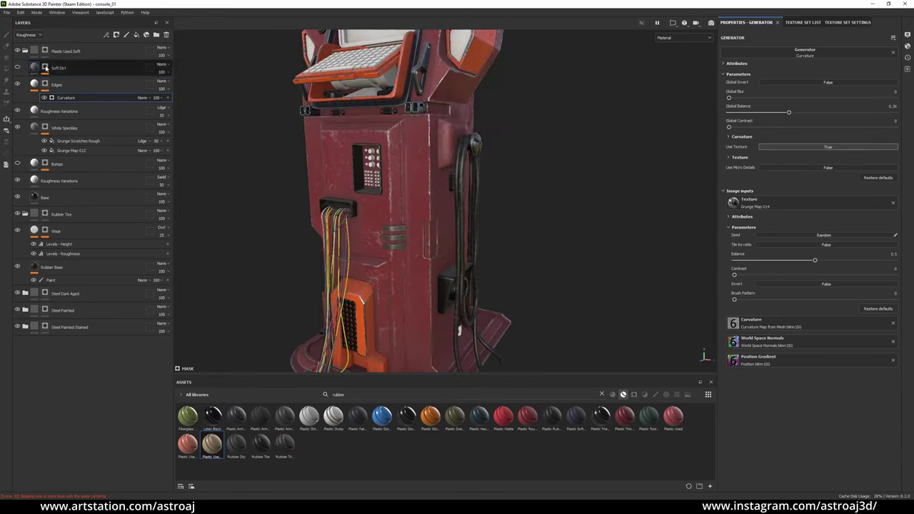
pyautogui.rightClick(96, 68)
pyautogui.click(116, 347)
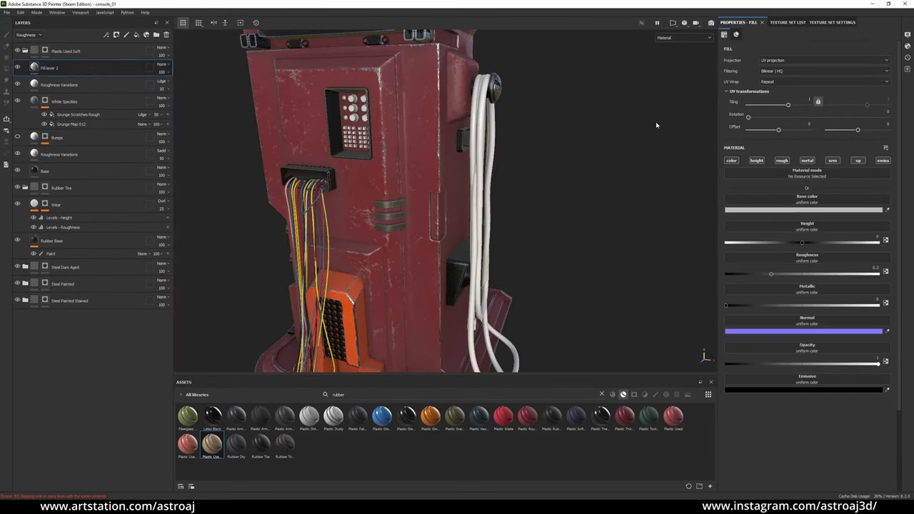
pyautogui.click(652, 396)
pyautogui.click(651, 397)
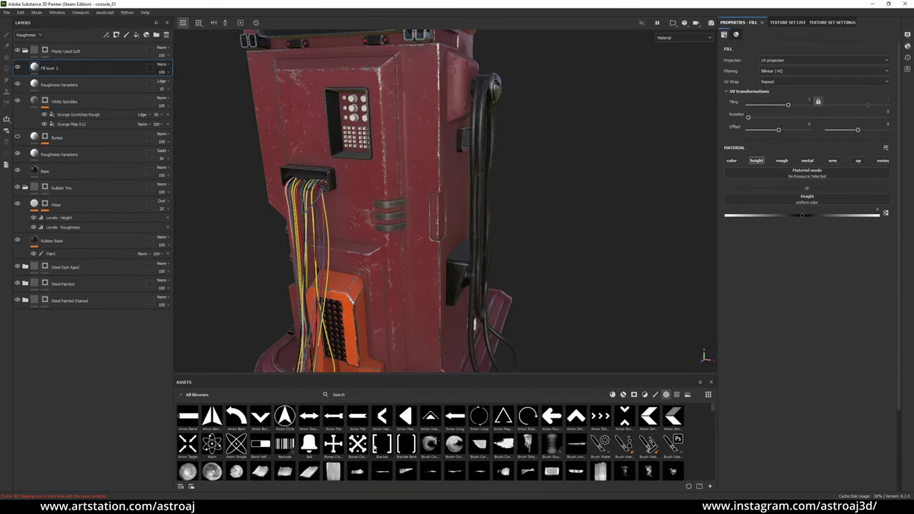
pyautogui.scroll(-5, 447, 432)
pyautogui.scroll(-5, 452, 438)
pyautogui.scroll(-3, 451, 439)
pyautogui.scroll(-3, 452, 439)
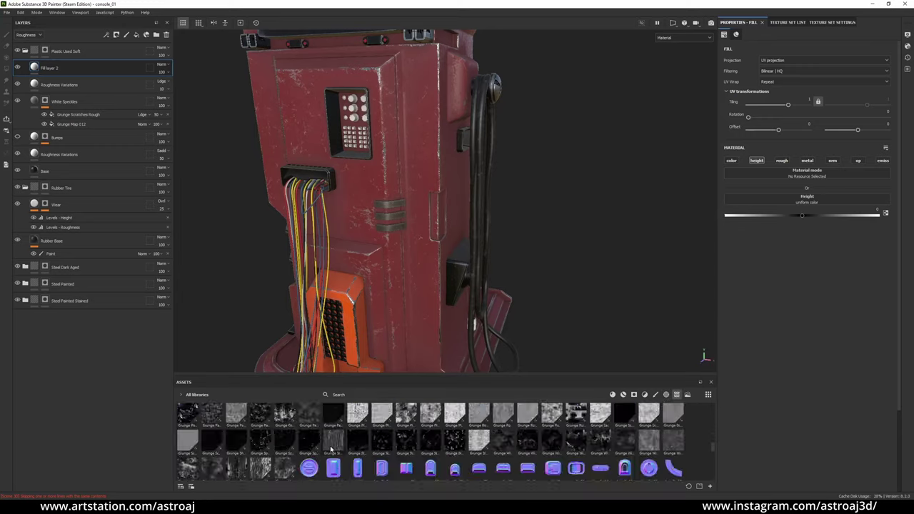
pyautogui.scroll(-3, 452, 438)
pyautogui.moveTo(576, 437); pyautogui.dragTo(730, 200)
pyautogui.click(795, 60)
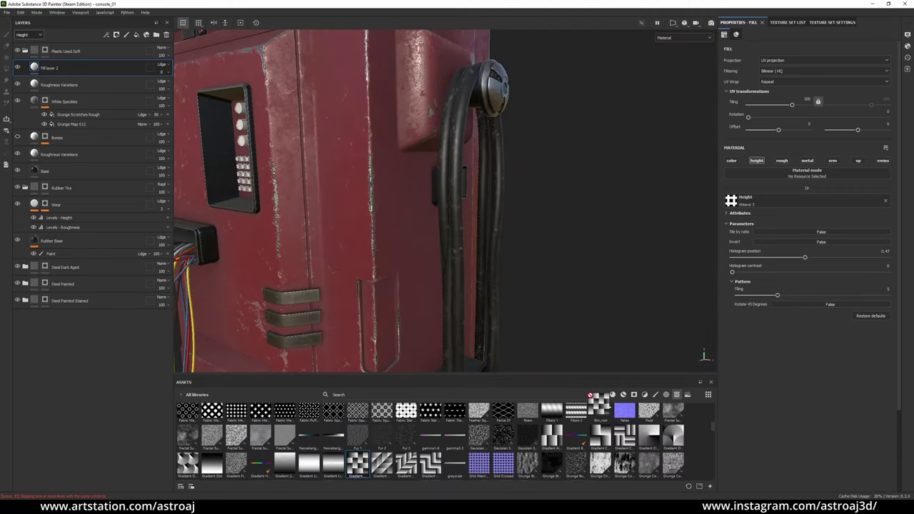
# Add a Levels effect to Fill layer 2 set to Height and tighten its upper range
pyautogui.scroll(3, 640, 417)
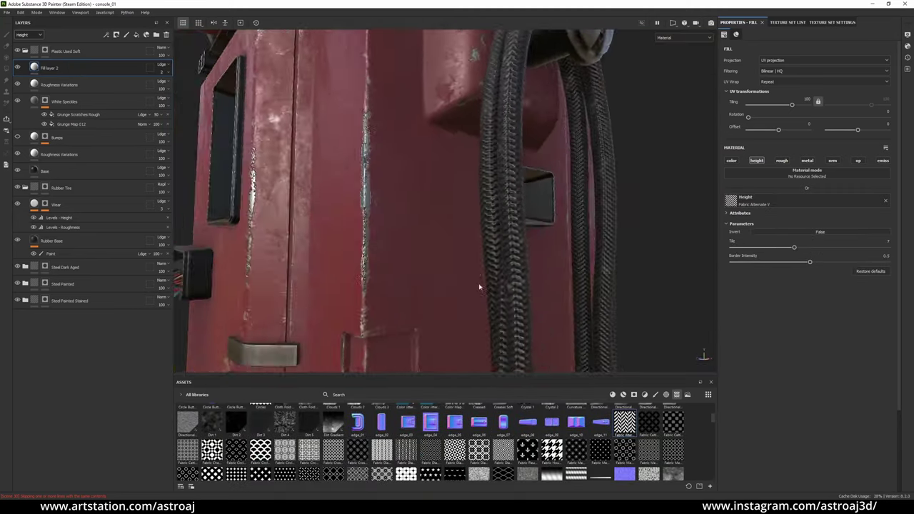
pyautogui.rightClick(113, 68)
pyautogui.click(135, 357)
pyautogui.click(765, 46)
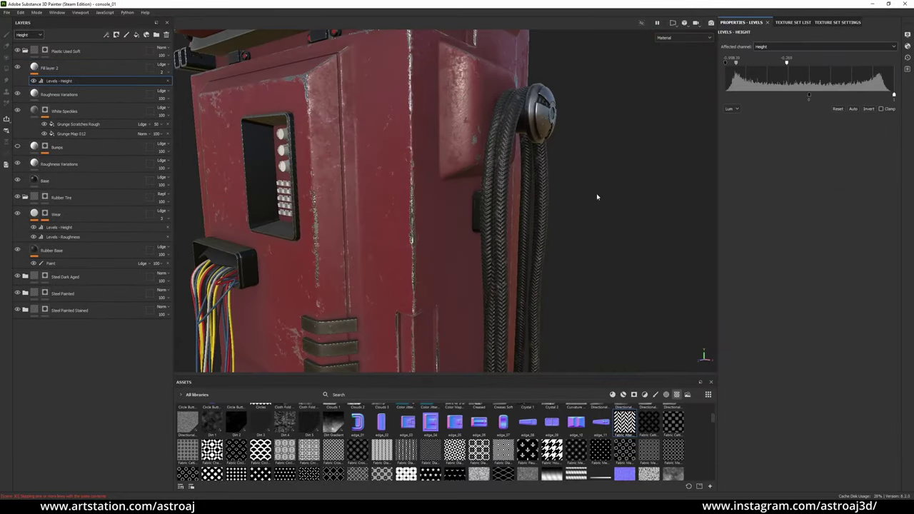
pyautogui.moveTo(893, 95); pyautogui.dragTo(877, 95)
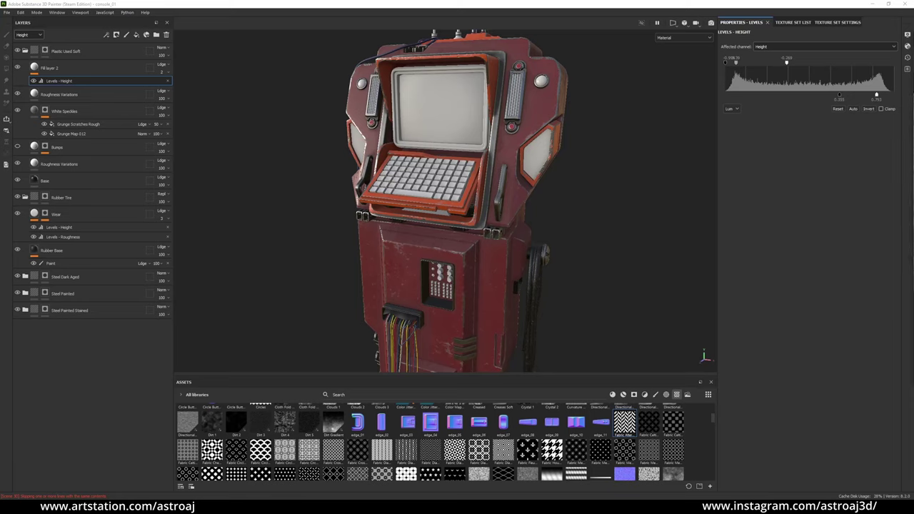
pyautogui.keyDown('alt'); pyautogui.moveTo(500, 193); pyautogui.dragTo(576, 192); pyautogui.keyUp('alt')
pyautogui.scroll(2, 576, 192)
# Collapse the Rubber Tire folder and select Steel Dark Aged with Polygon Fill active
pyautogui.click(26, 199)
pyautogui.click(64, 214)
pyautogui.press('4')
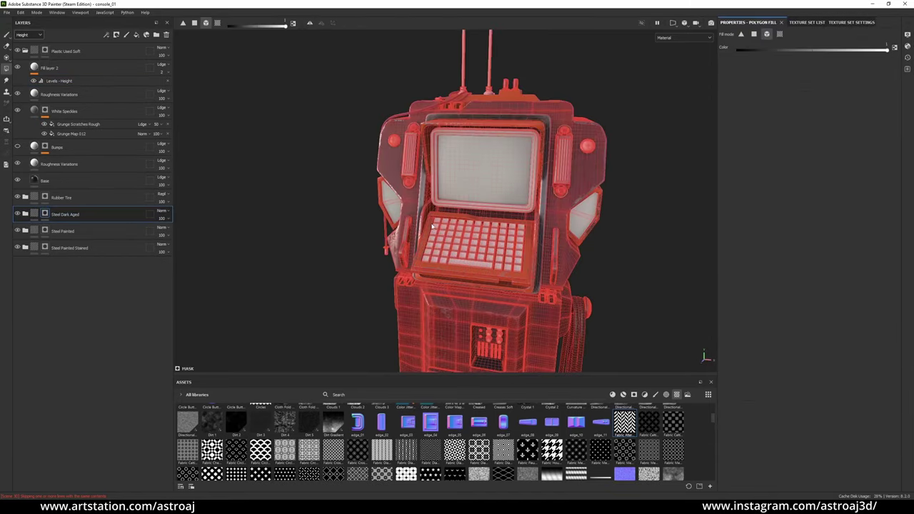
pyautogui.scroll(5, 496, 171)
pyautogui.moveTo(519, 179)
pyautogui.keyDown('alt'); pyautogui.mouseDown()
pyautogui.moveTo(398, 190)
pyautogui.moveTo(471, 191)
pyautogui.moveTo(501, 207)
pyautogui.moveTo(457, 200)
pyautogui.mouseUp(); pyautogui.keyUp('alt')
# Toggle between the Paint brush and Polygon Fill while inspecting the pipe on the console top
pyautogui.press('1')
pyautogui.scroll(-5, 447, 184)
pyautogui.scroll(5, 501, 208)
pyautogui.scroll(-5, 457, 200)
pyautogui.press('4')
pyautogui.scroll(5, 459, 204)
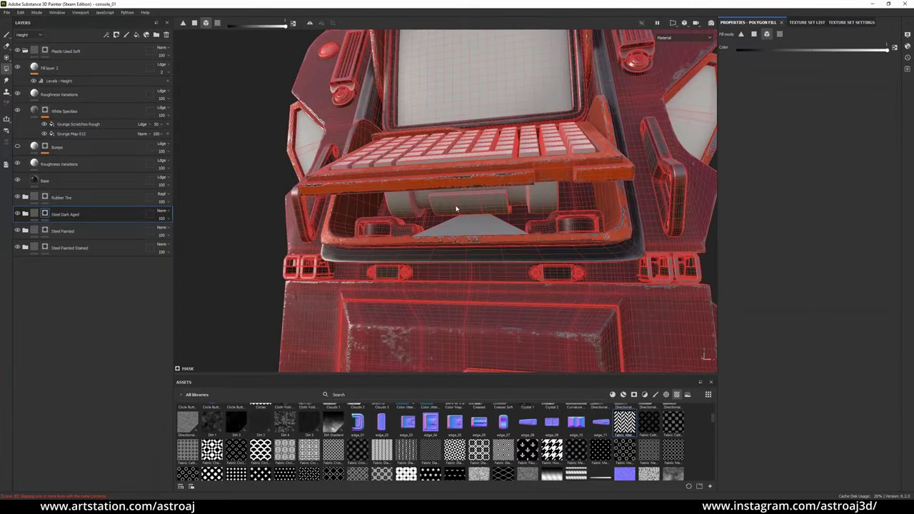
pyautogui.press('1')
pyautogui.scroll(-5, 422, 233)
pyautogui.press('4')
pyautogui.scroll(5, 457, 200)
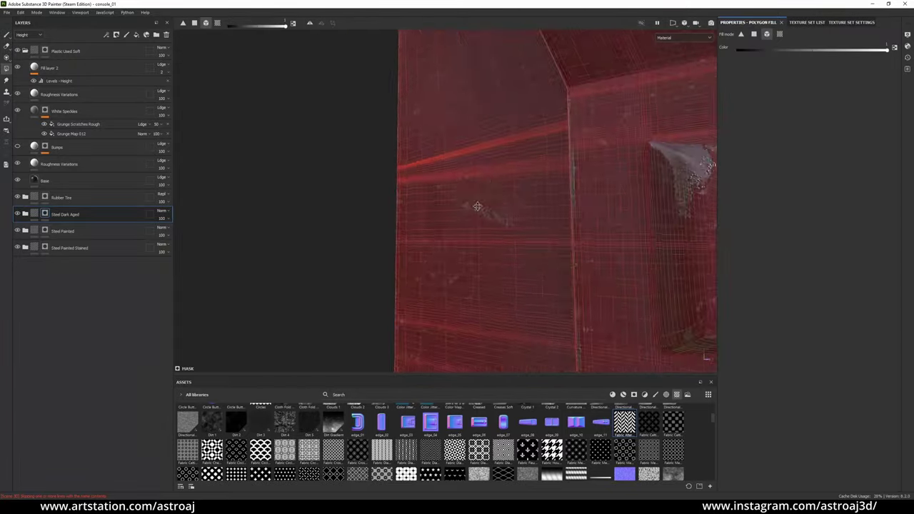
pyautogui.scroll(-3, 566, 201)
pyautogui.moveTo(565, 198)
pyautogui.keyDown('alt'); pyautogui.mouseDown()
pyautogui.moveTo(493, 244)
pyautogui.moveTo(400, 214)
pyautogui.mouseUp(); pyautogui.keyUp('alt')
pyautogui.scroll(-4, 494, 244)
pyautogui.scroll(3, 400, 214)
# Collapse the Plastic Used Soft folder and select the Steel Painted folder
pyautogui.click(25, 51)
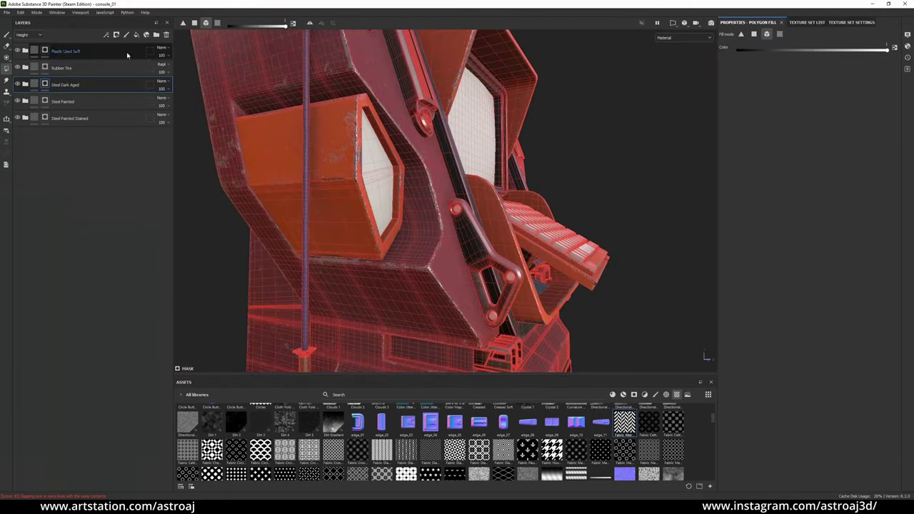
pyautogui.click(115, 101)
pyautogui.moveTo(377, 145)
pyautogui.keyDown('alt'); pyautogui.mouseDown()
pyautogui.moveTo(505, 230)
pyautogui.moveTo(372, 185)
pyautogui.mouseUp(); pyautogui.keyUp('alt')
pyautogui.scroll(3, 372, 186)
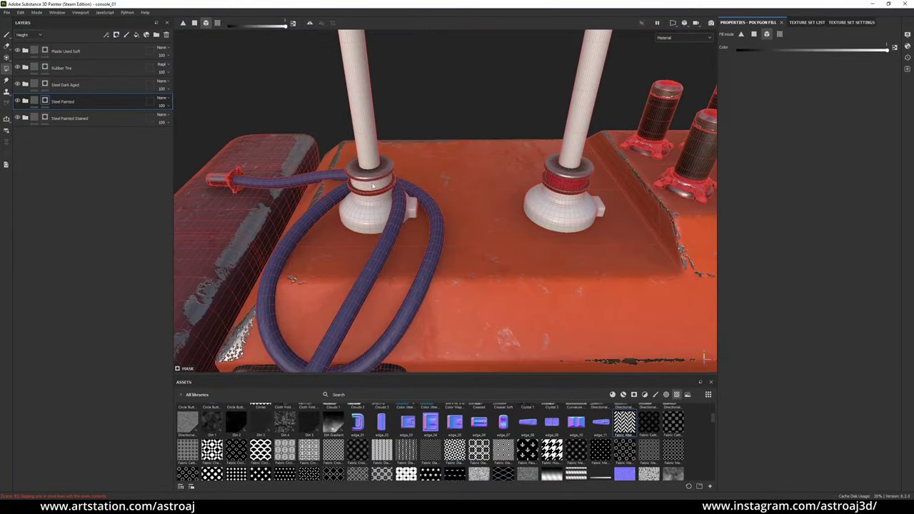
# Add a Copper Worn material layer, polygon-fill the pipe rings with it, and save
pyautogui.click(623, 394)
pyautogui.moveTo(455, 416); pyautogui.dragTo(90, 49)
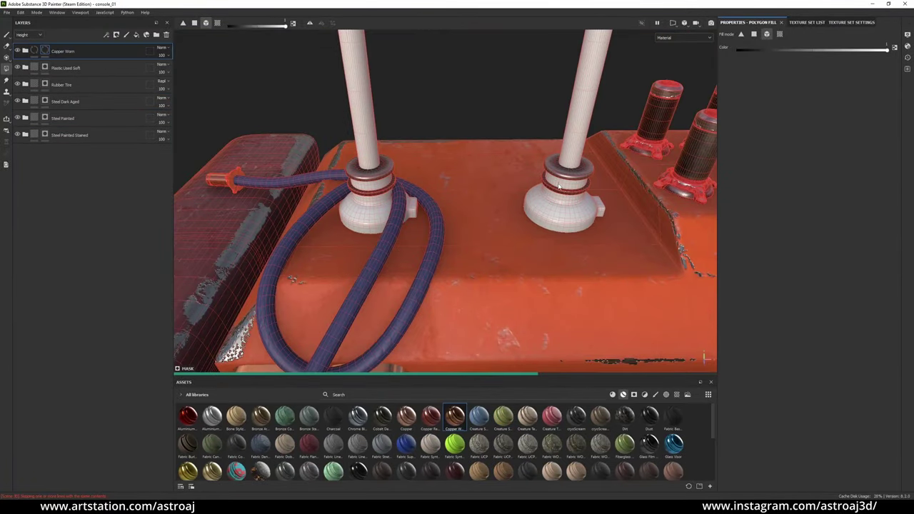
pyautogui.click(843, 22)
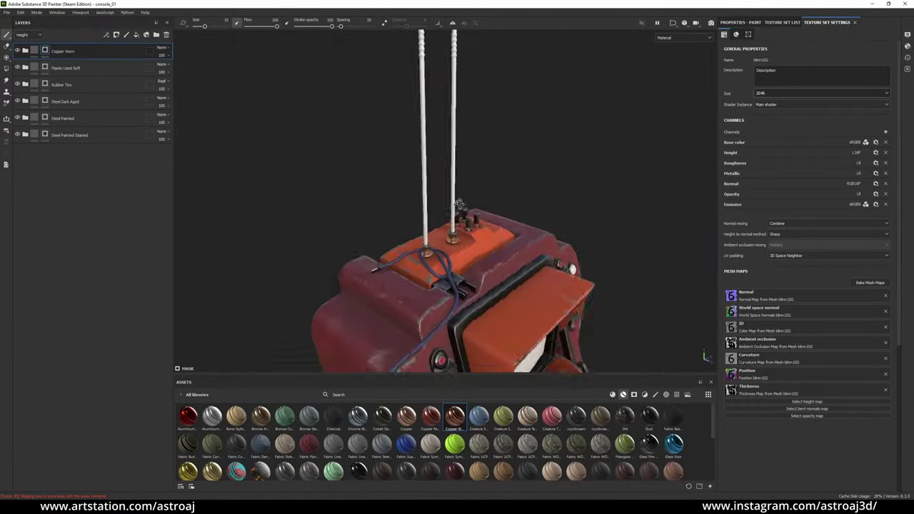
pyautogui.hotkey('ctrl', 's')
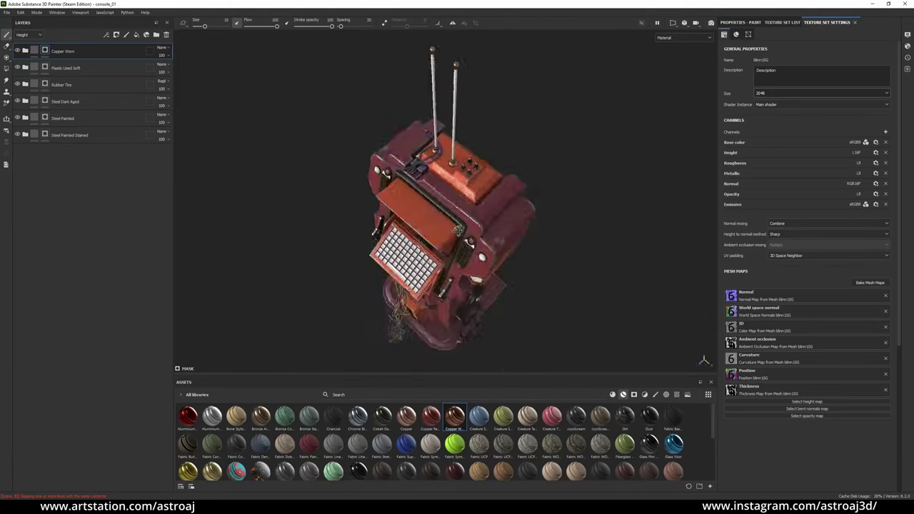
# Search 'glas' and add the Glass Visor material as a new layer folder
pyautogui.write('glas')
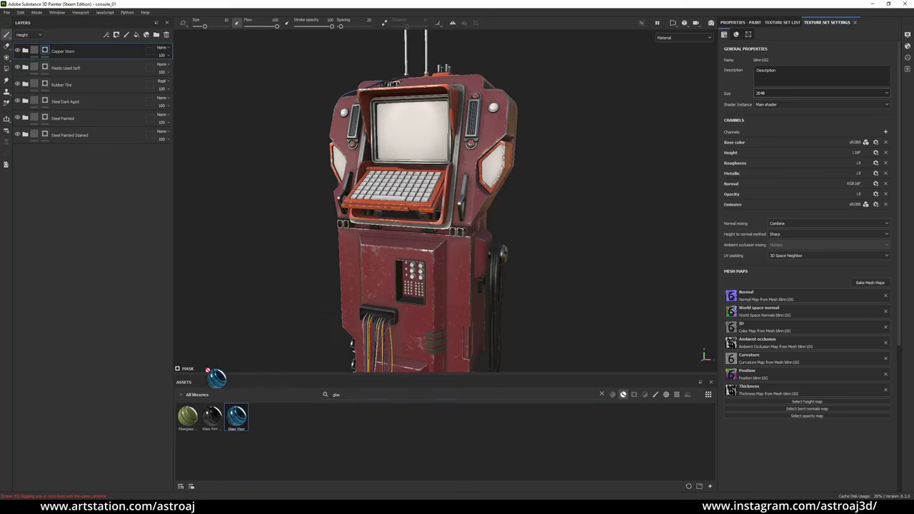
pyautogui.moveTo(216, 377); pyautogui.dragTo(115, 56)
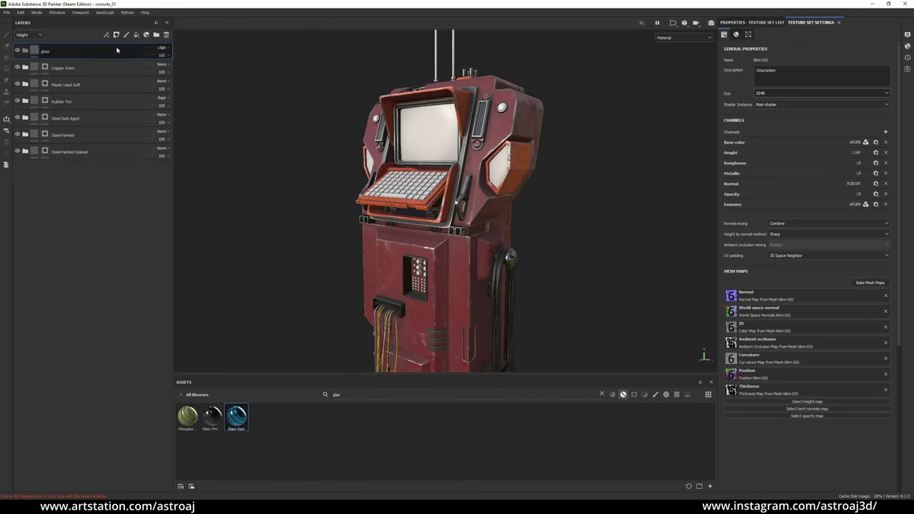
pyautogui.click(34, 70)
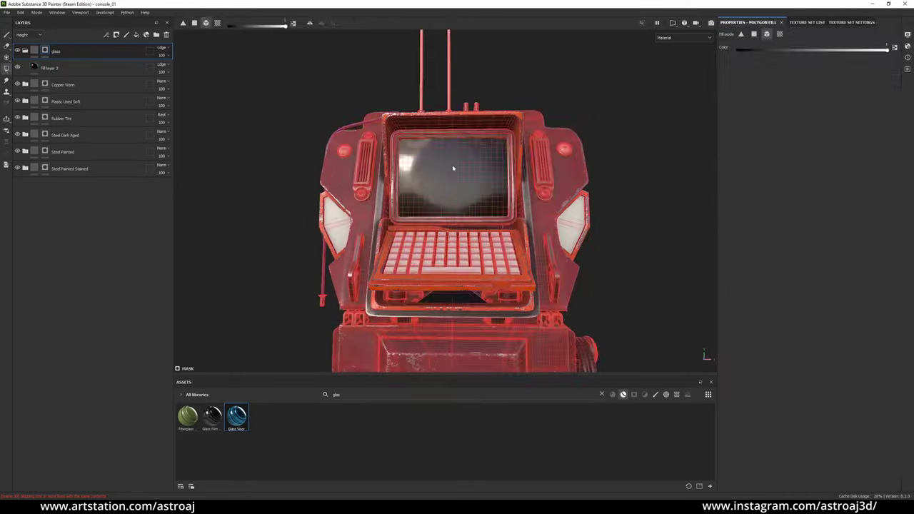
# Give Fill layer 4 a Grunge Leak Large roughness pattern, remove its mask, and adjust its tiling
pyautogui.scroll(-5, 625, 433)
pyautogui.moveTo(624, 434); pyautogui.dragTo(759, 378)
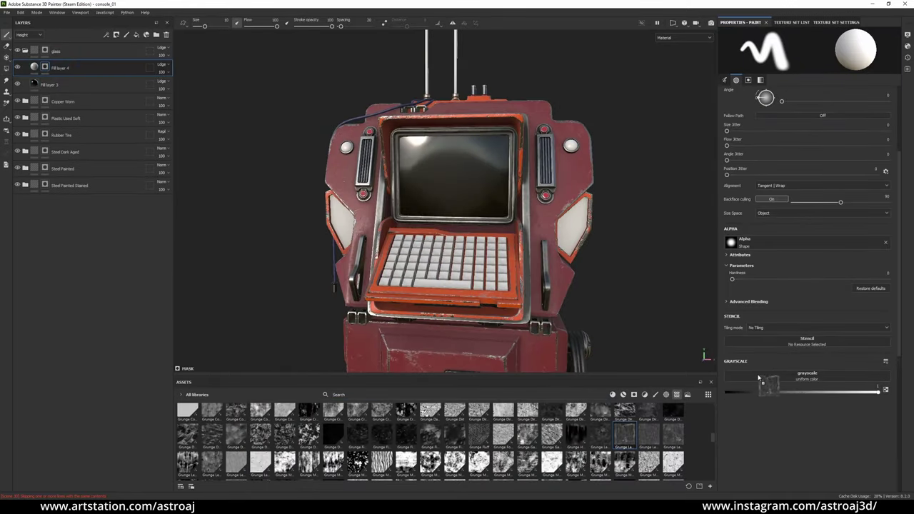
pyautogui.click(34, 67)
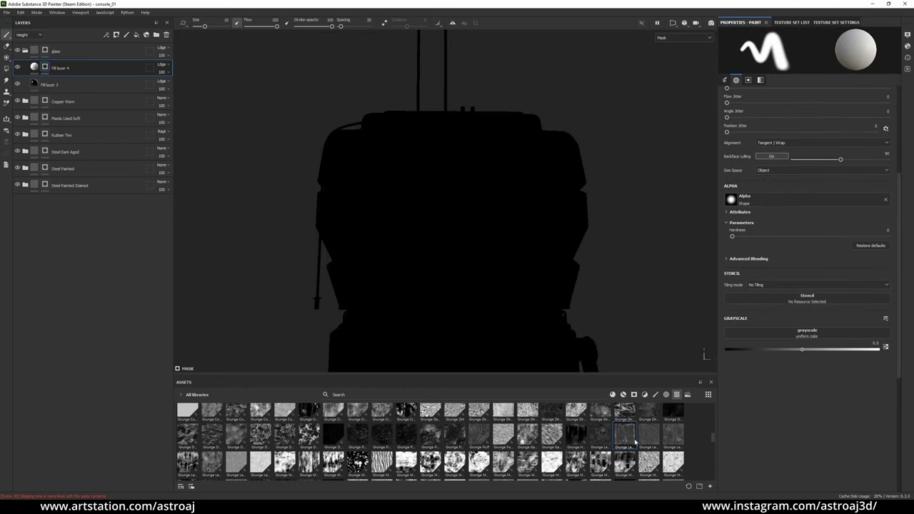
pyautogui.click(684, 37)
pyautogui.click(675, 68)
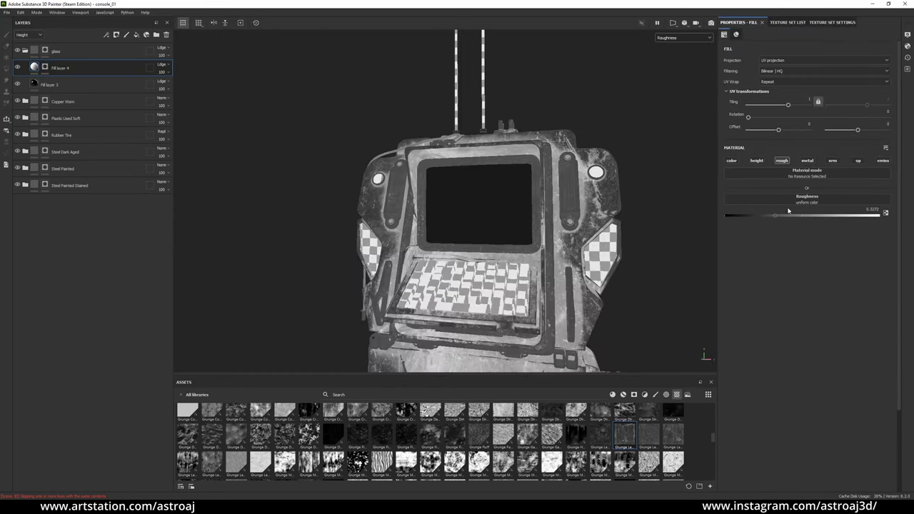
pyautogui.rightClick(95, 69)
pyautogui.click(120, 151)
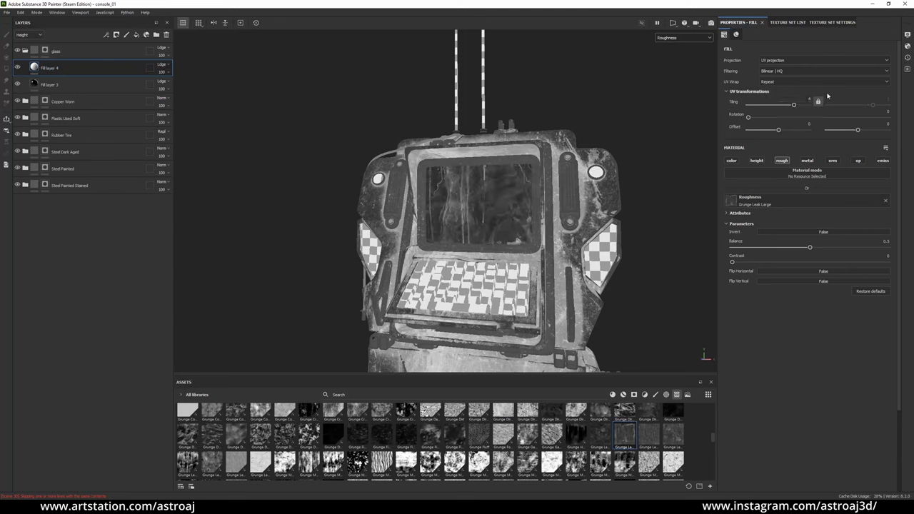
pyautogui.keyDown('alt'); pyautogui.moveTo(711, 158); pyautogui.dragTo(682, 174); pyautogui.keyUp('alt')
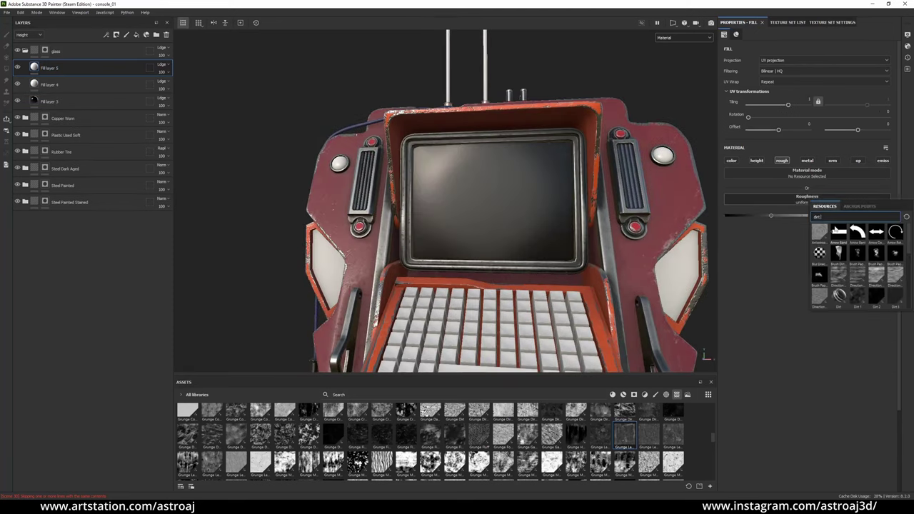
# Add a Dirt generator at 0.39 to Fill layer 5's roughness and change its blending mode
pyautogui.click(680, 38)
pyautogui.click(670, 75)
pyautogui.moveTo(848, 188); pyautogui.dragTo(793, 188)
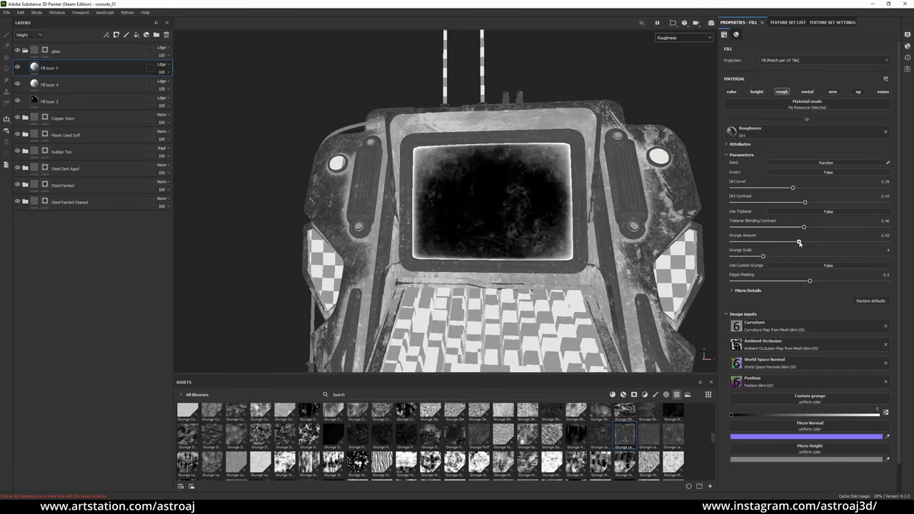
pyautogui.click(159, 65)
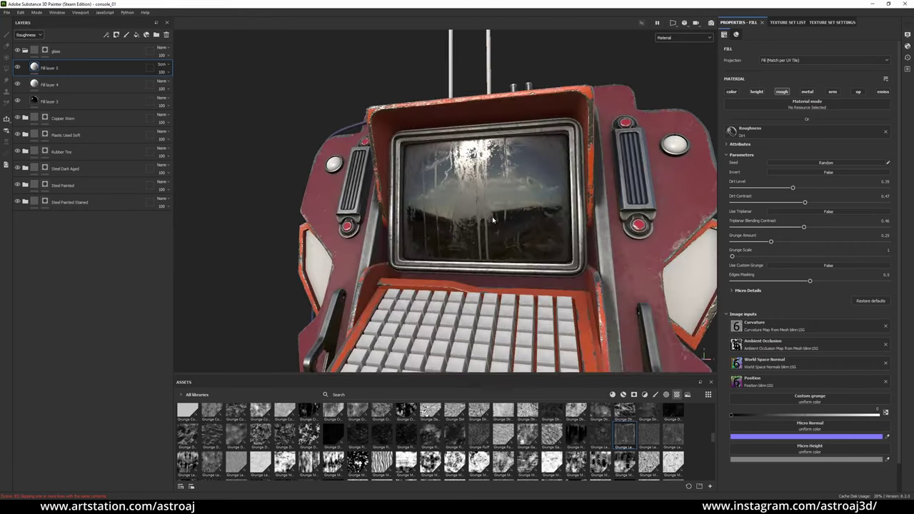
pyautogui.keyDown('alt'); pyautogui.moveTo(478, 184); pyautogui.dragTo(415, 187); pyautogui.keyUp('alt')
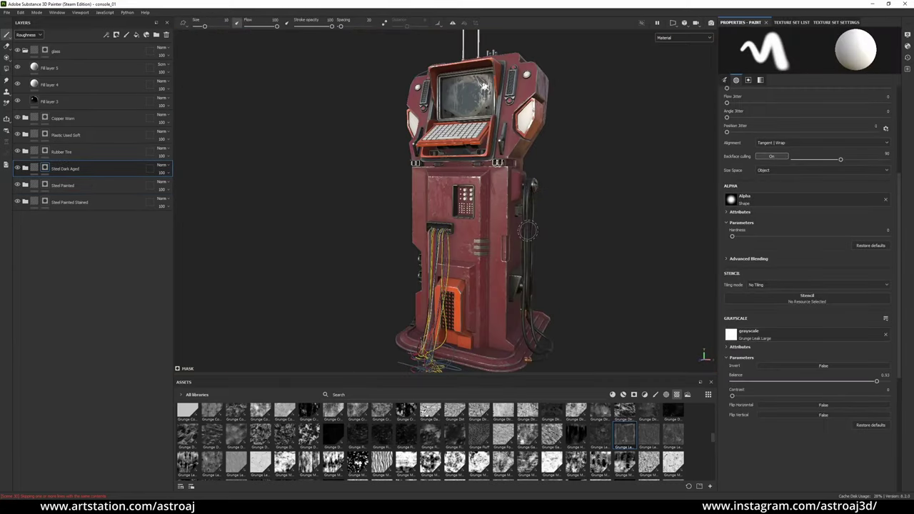
# Add a paint layer to Fill layer 3's mask, polygon-fill the screen, and collapse the glass folder
pyautogui.keyDown('alt'); pyautogui.moveTo(527, 230); pyautogui.dragTo(500, 229); pyautogui.keyUp('alt')
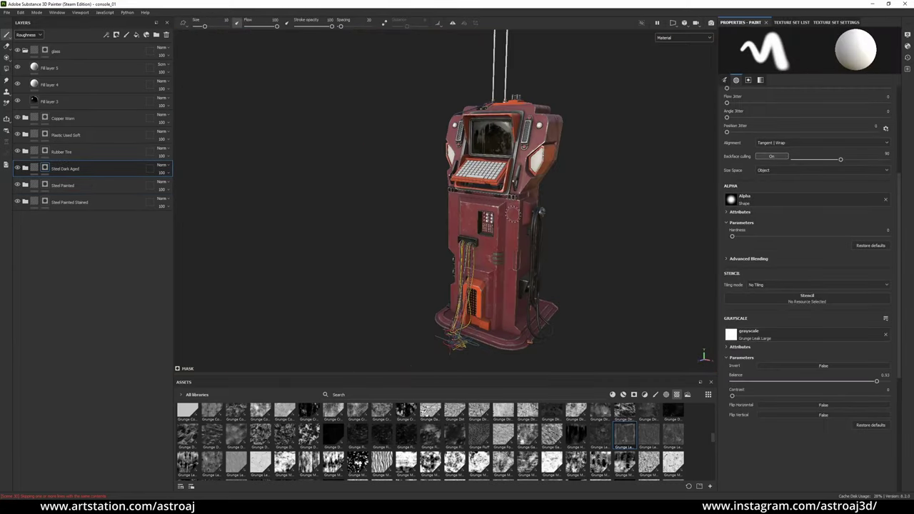
pyautogui.rightClick(77, 101)
pyautogui.click(107, 122)
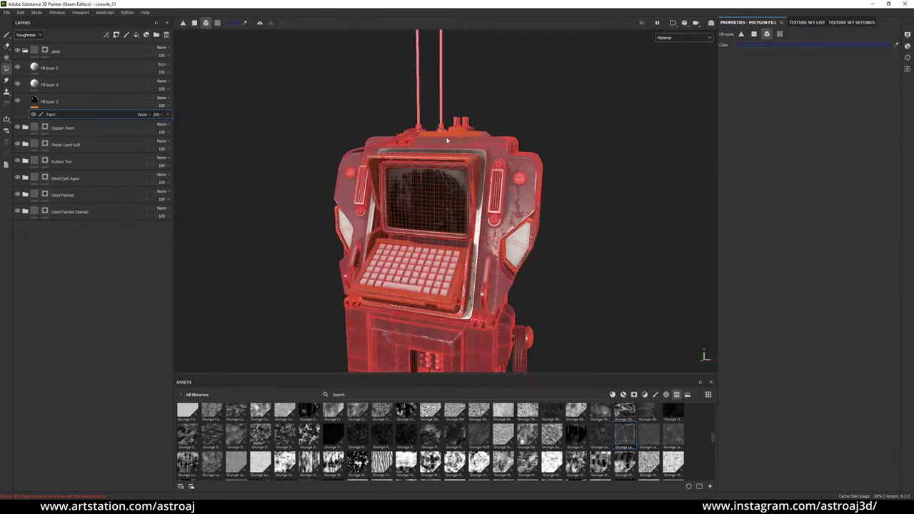
pyautogui.press('f')
pyautogui.click(6, 34)
pyautogui.keyDown('alt'); pyautogui.moveTo(400, 214); pyautogui.dragTo(502, 233); pyautogui.keyUp('alt')
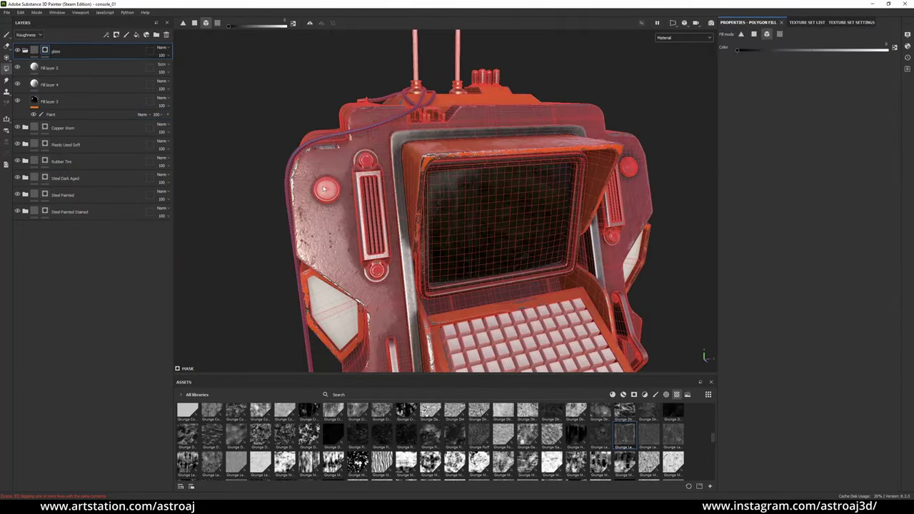
pyautogui.press('4')
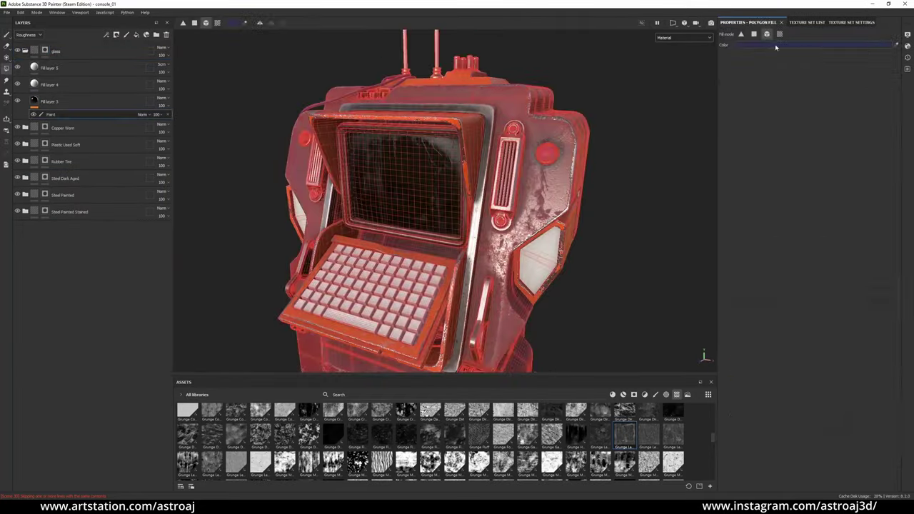
pyautogui.press('1')
pyautogui.press('f')
pyautogui.moveTo(500, 215)
pyautogui.keyDown('alt'); pyautogui.mouseDown()
pyautogui.moveTo(429, 190)
pyautogui.moveTo(497, 230)
pyautogui.moveTo(494, 207)
pyautogui.moveTo(457, 215)
pyautogui.mouseUp(); pyautogui.keyUp('alt')
pyautogui.click(25, 50)
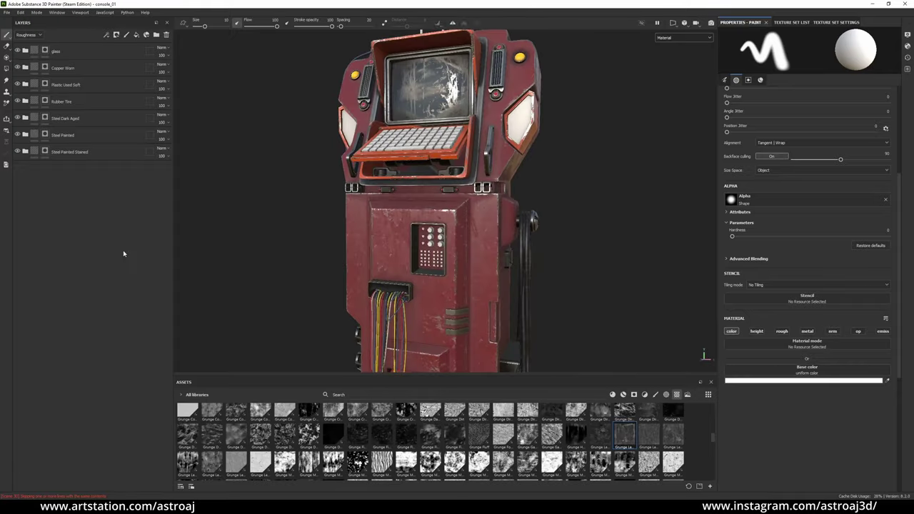
# Create a new top folder and add a fill layer, Fill layer 6, to the buttons folder
pyautogui.click(156, 34)
pyautogui.rightClick(78, 51)
pyautogui.click(108, 182)
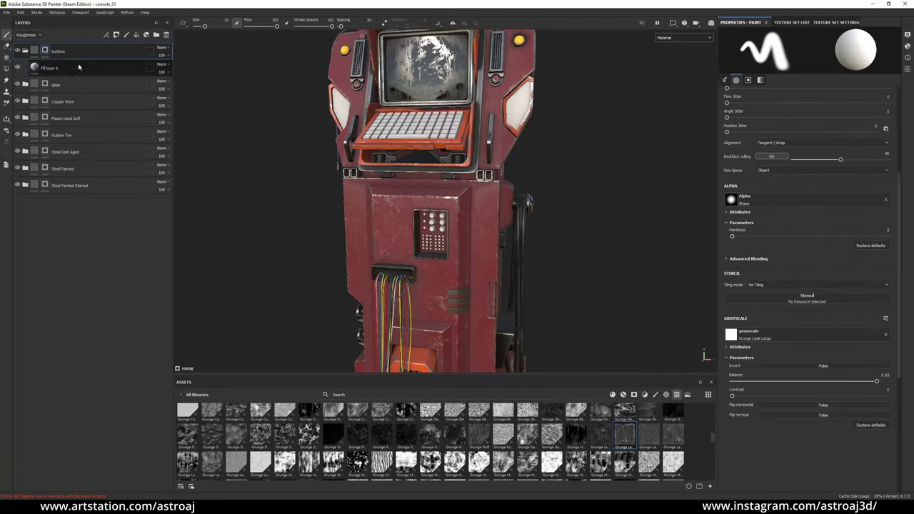
pyautogui.click(803, 209)
# Inspect the button panel and keyboard faces in the buttons folder mask, then save
pyautogui.click(44, 50)
pyautogui.scroll(5, 477, 231)
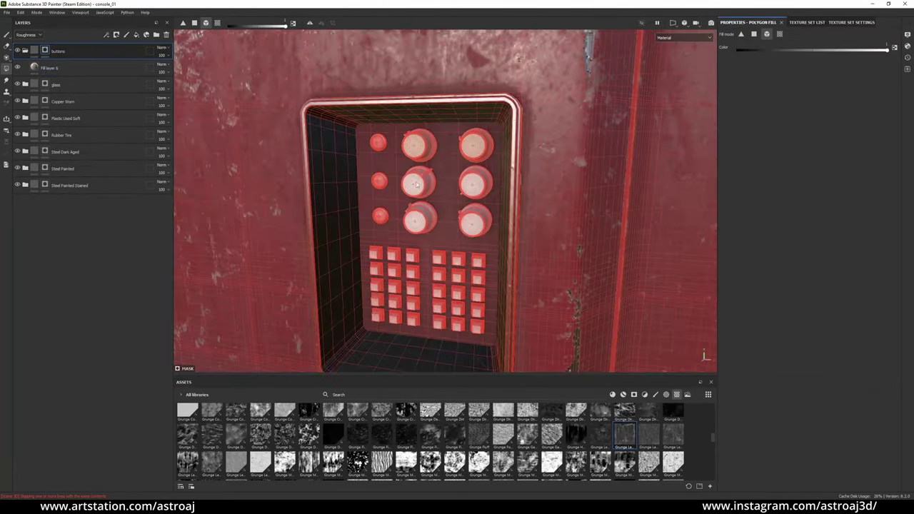
pyautogui.press('f')
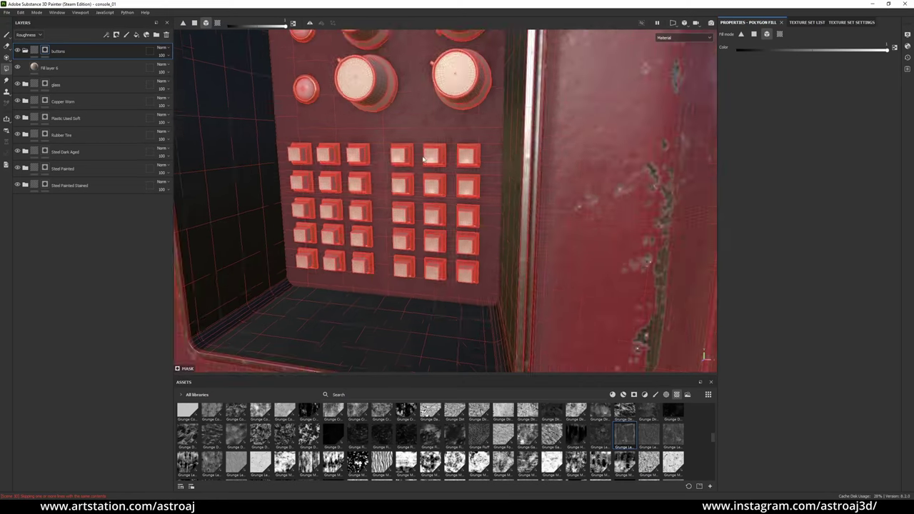
pyautogui.scroll(5, 454, 248)
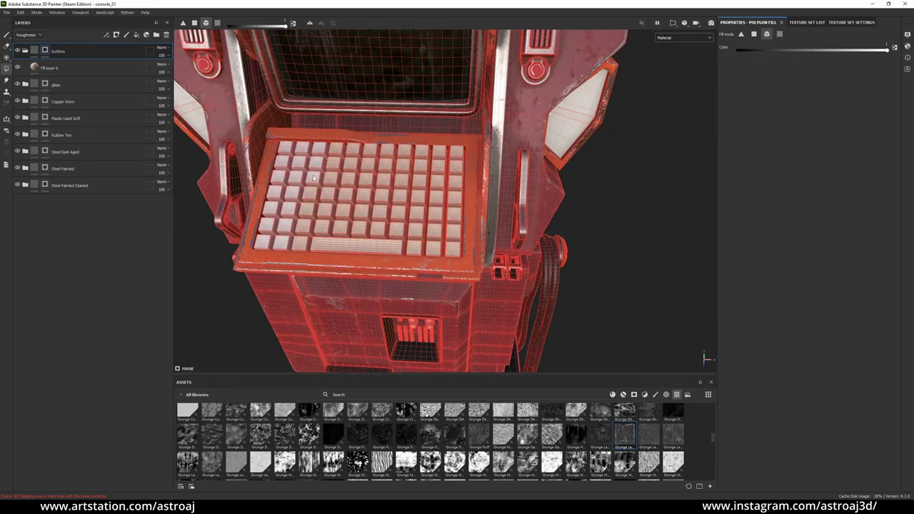
pyautogui.press('1')
pyautogui.press('f')
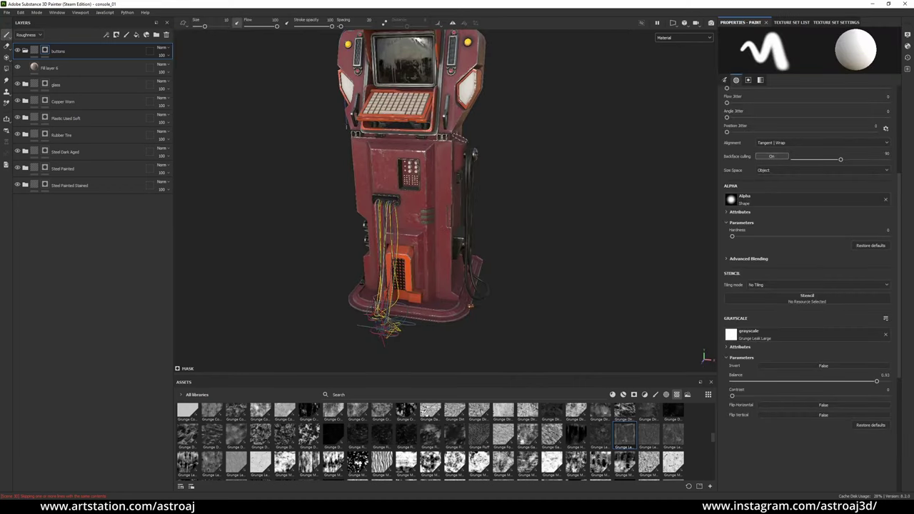
pyautogui.keyDown('alt'); pyautogui.moveTo(543, 179); pyautogui.dragTo(574, 196); pyautogui.keyUp('alt')
pyautogui.hotkey('ctrl', 's')
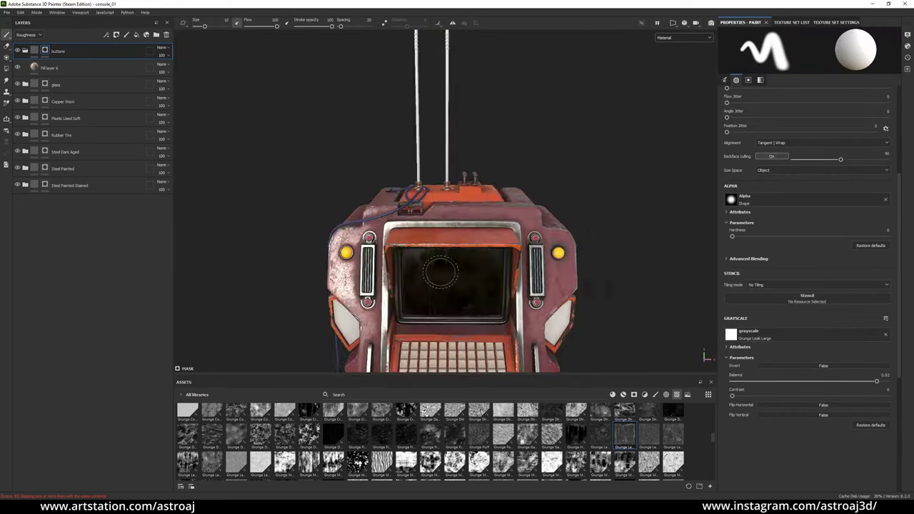
pyautogui.moveTo(574, 196)
pyautogui.keyDown('alt'); pyautogui.mouseDown()
pyautogui.moveTo(433, 181)
pyautogui.moveTo(379, 143)
pyautogui.moveTo(535, 265)
pyautogui.moveTo(365, 180)
pyautogui.moveTo(429, 186)
pyautogui.mouseUp(); pyautogui.keyUp('alt')
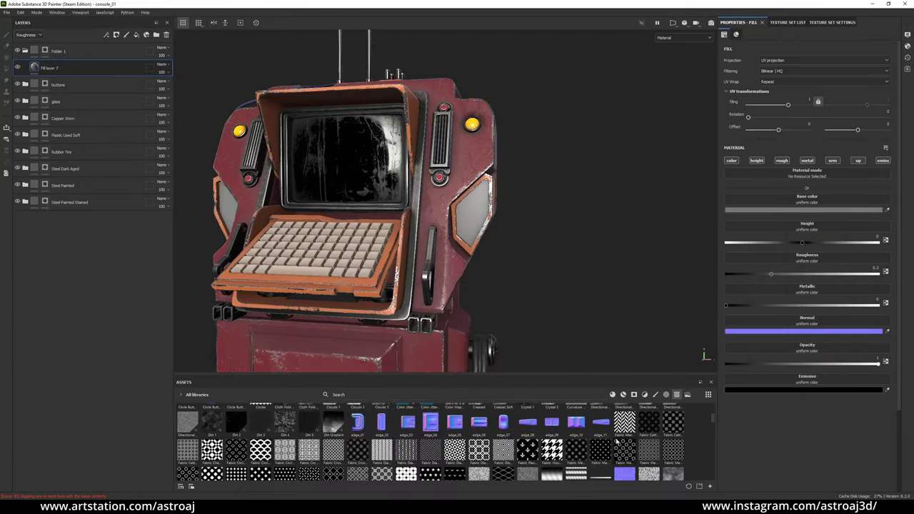
# Duplicate the Hexagon height fill layer and view its height channel alone
pyautogui.scroll(-5, 616, 443)
pyautogui.scroll(-5, 528, 440)
pyautogui.scroll(-3, 437, 433)
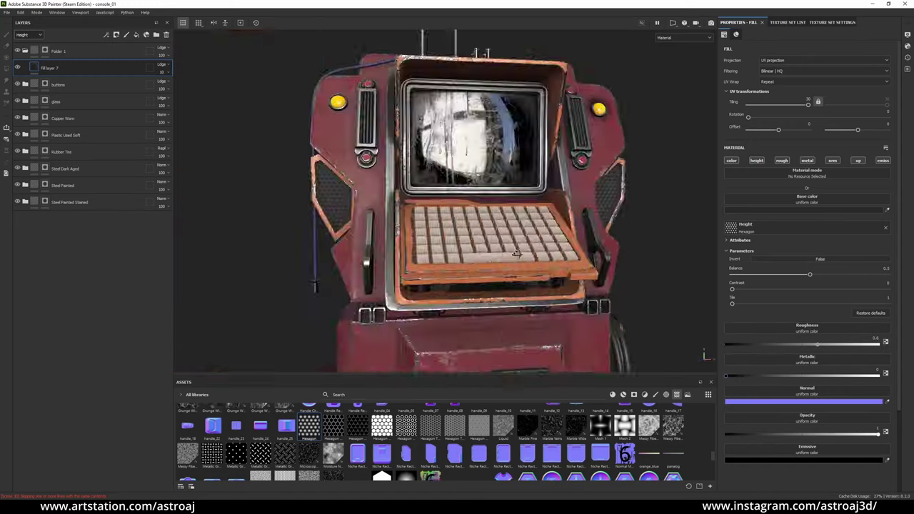
pyautogui.rightClick(88, 67)
pyautogui.click(119, 82)
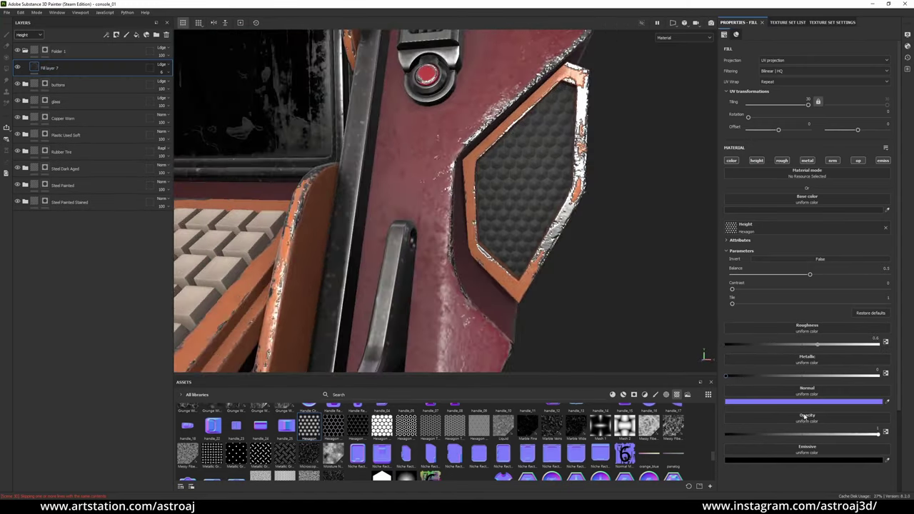
pyautogui.press('c')
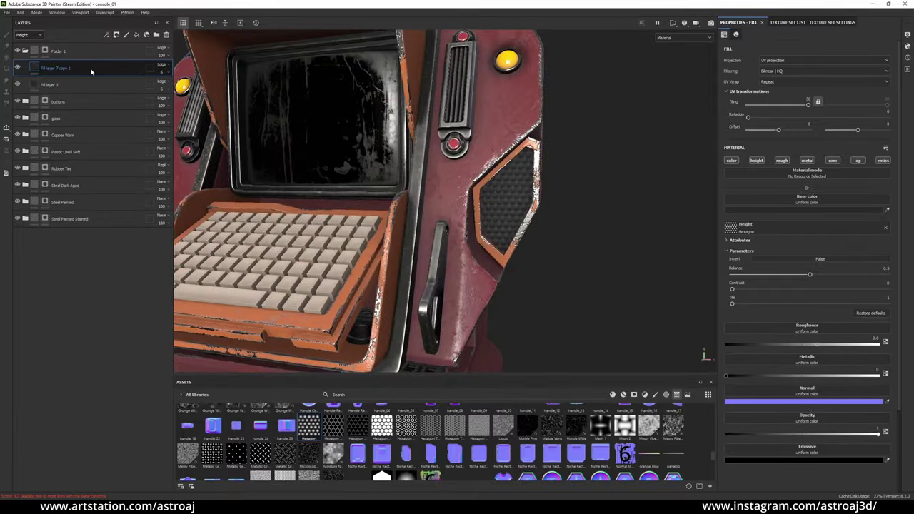
# Add Levels to Fill layer 7 copy 1, set base colour #424242, and collapse Folder 1
pyautogui.rightClick(131, 68)
pyautogui.click(164, 186)
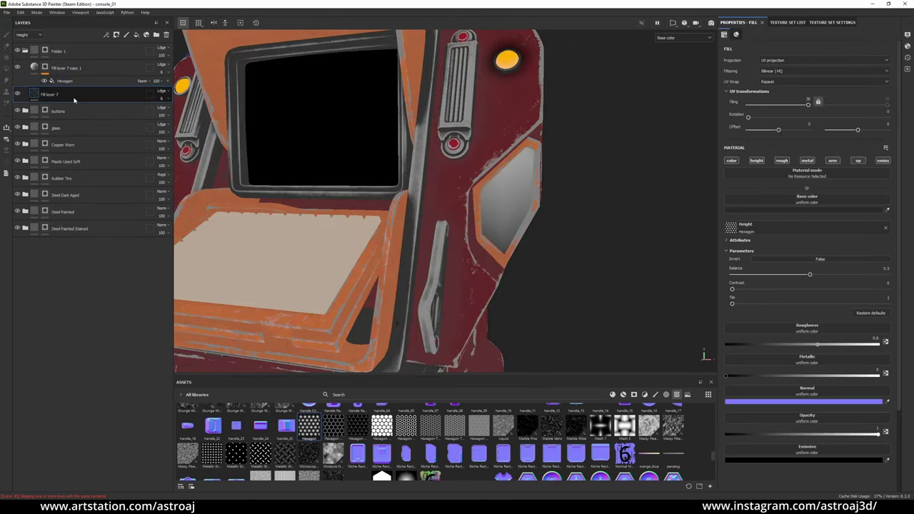
pyautogui.click(810, 209)
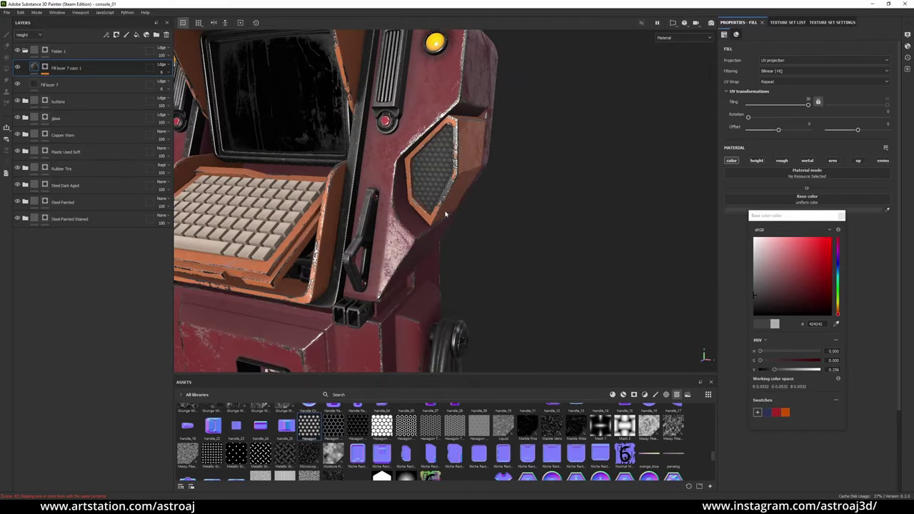
pyautogui.keyDown('alt'); pyautogui.moveTo(470, 150); pyautogui.dragTo(514, 190); pyautogui.keyUp('alt')
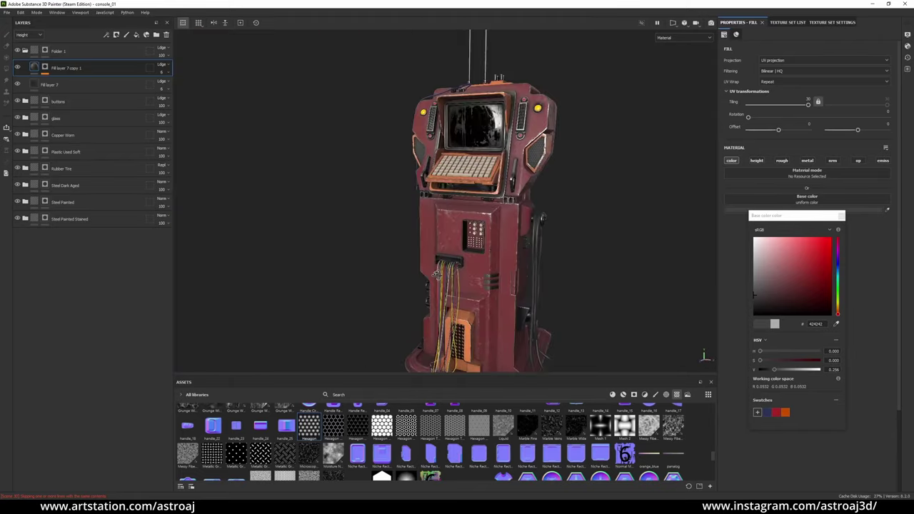
pyautogui.click(25, 50)
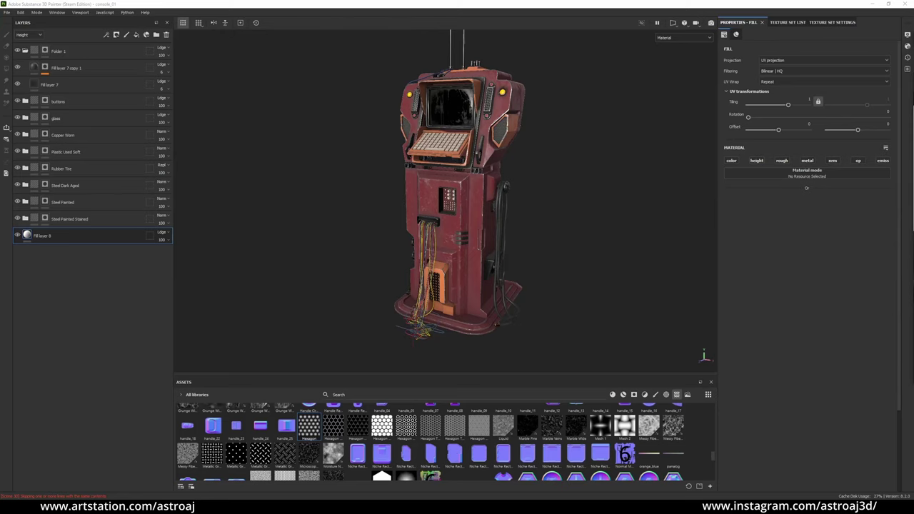
# Add scratches, dust and dirt user channels in Texture Set Settings
pyautogui.keyDown('alt'); pyautogui.moveTo(400, 207); pyautogui.dragTo(422, 213); pyautogui.keyUp('alt')
pyautogui.click(828, 22)
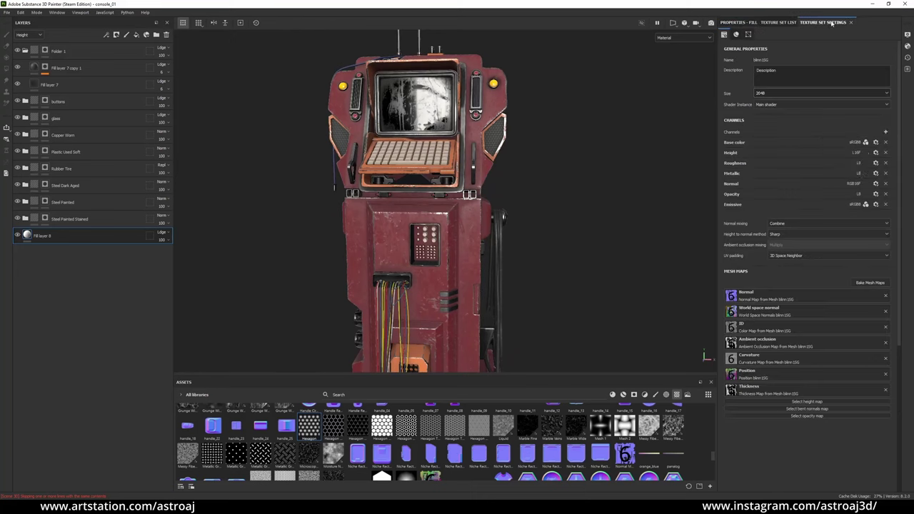
pyautogui.click(884, 148)
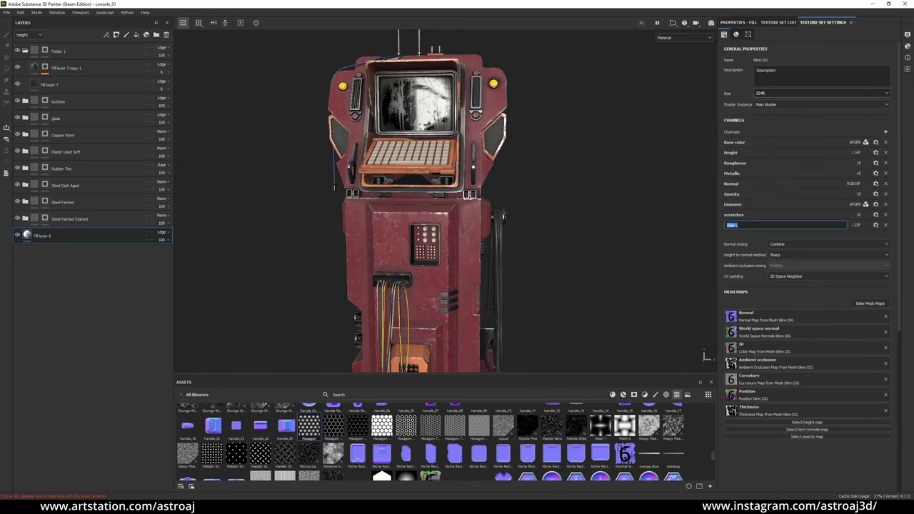
pyautogui.click(850, 181)
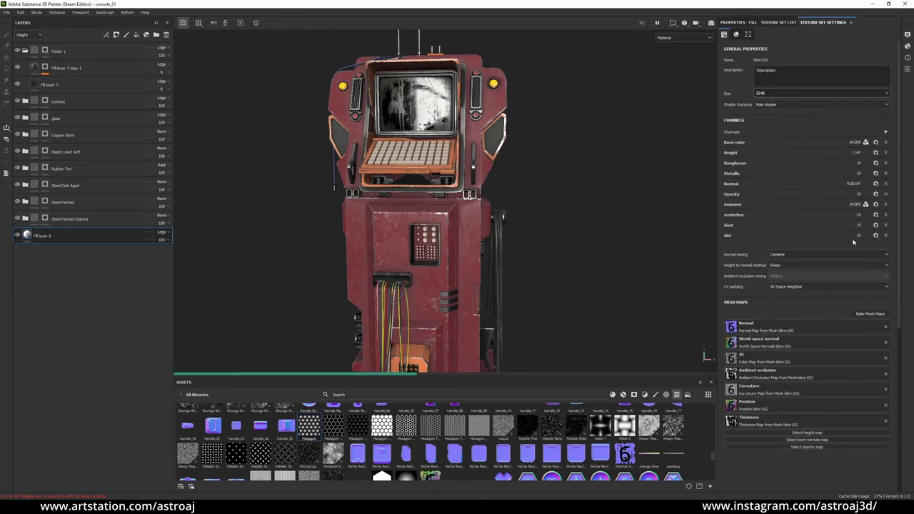
pyautogui.click(738, 22)
pyautogui.keyDown('alt'); pyautogui.moveTo(514, 265); pyautogui.dragTo(541, 246); pyautogui.keyUp('alt')
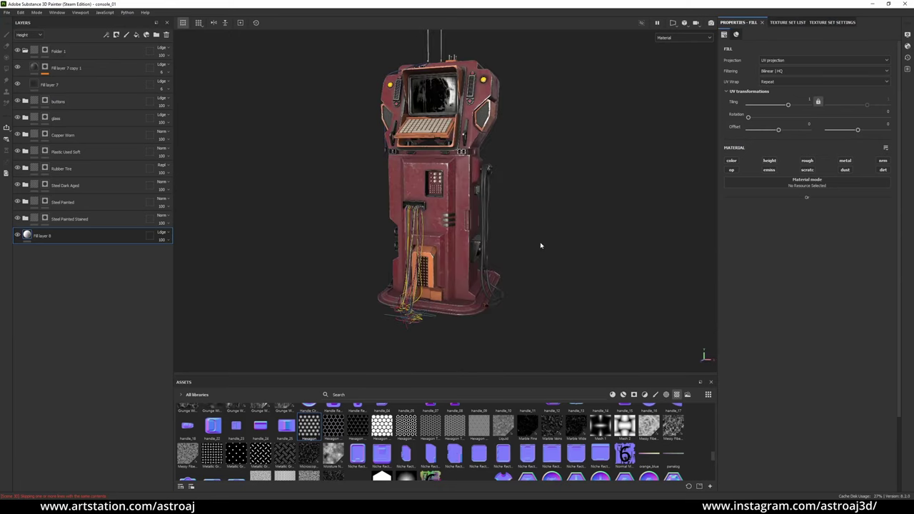
pyautogui.scroll(5, 541, 246)
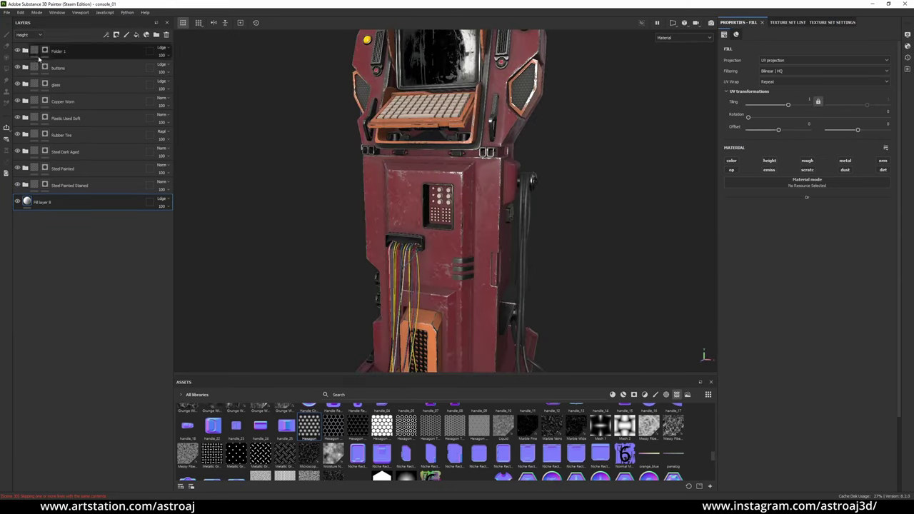
# Rename Folder 1 to 'speakers'
pyautogui.doubleClick(57, 51)
pyautogui.press('1')
pyautogui.keyDown('alt'); pyautogui.moveTo(561, 188); pyautogui.dragTo(579, 209); pyautogui.keyUp('alt')
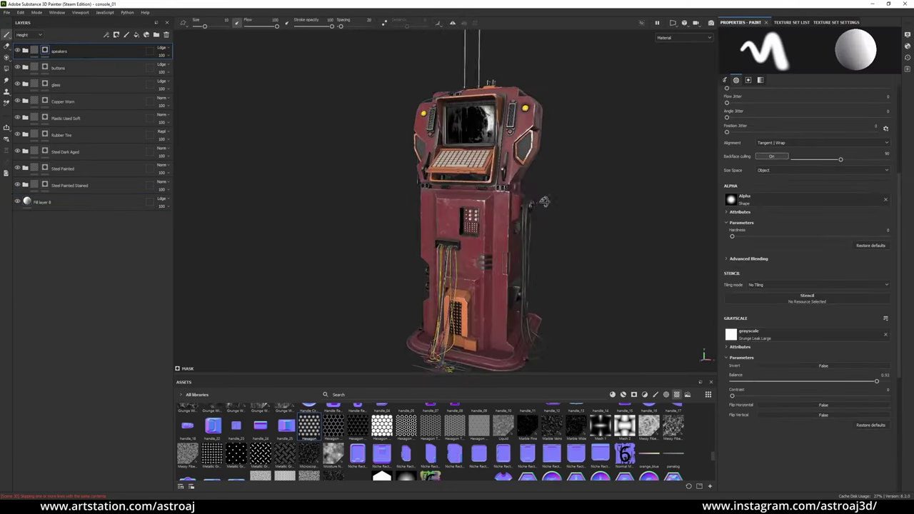
pyautogui.scroll(-3, 586, 461)
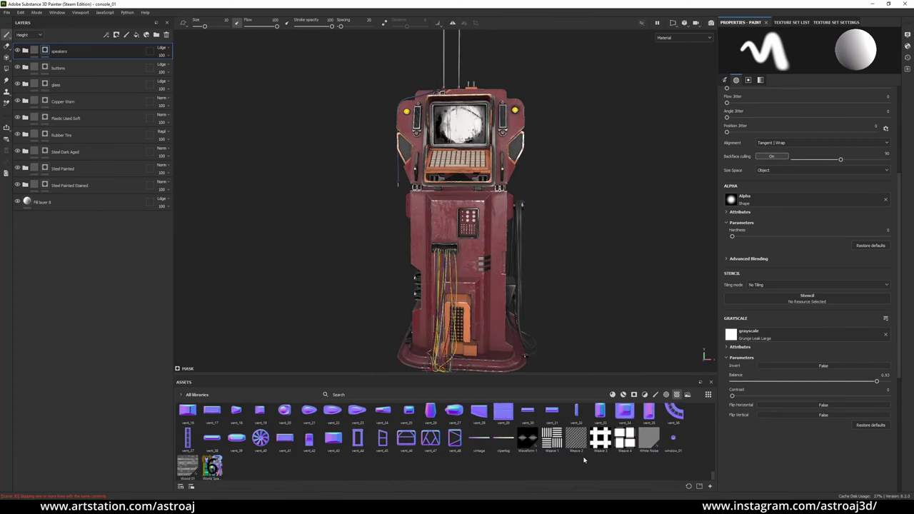
pyautogui.scroll(-3, 585, 461)
pyautogui.scroll(-3, 505, 452)
pyautogui.keyDown('alt'); pyautogui.moveTo(572, 193); pyautogui.dragTo(588, 190); pyautogui.keyUp('alt')
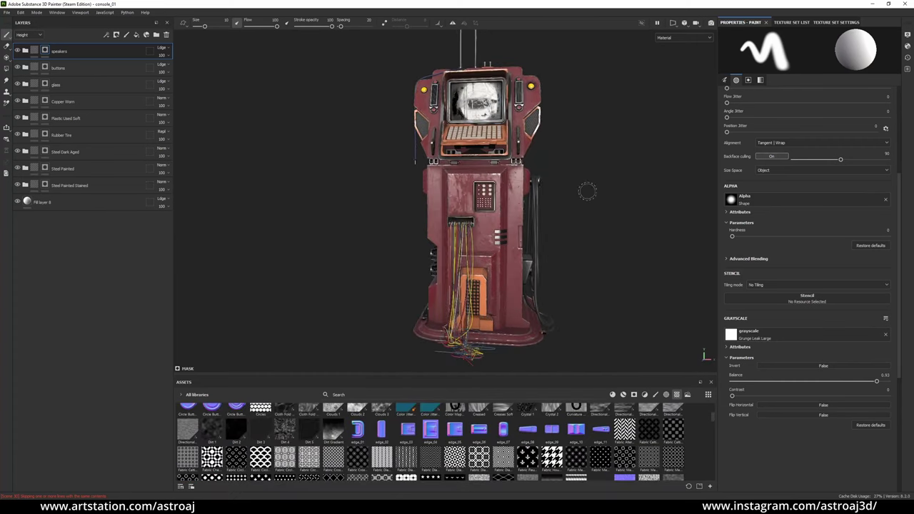
# Add a new top fill layer with only the scratches and dust channels enabled
pyautogui.click(136, 34)
pyautogui.click(732, 162)
pyautogui.click(882, 170)
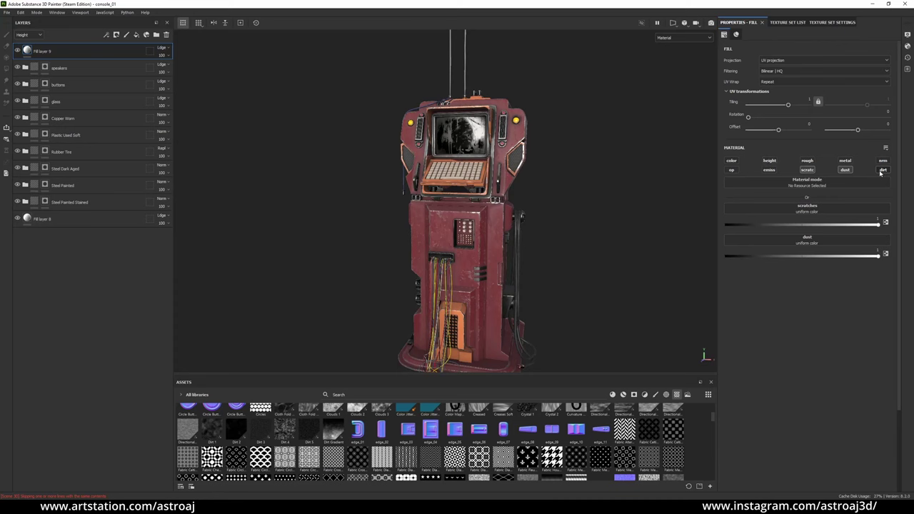
# Inspect the scratches channel on Steel Painted Stained's Fill layer 1 and Steel Painted's paint layer
pyautogui.click(93, 173)
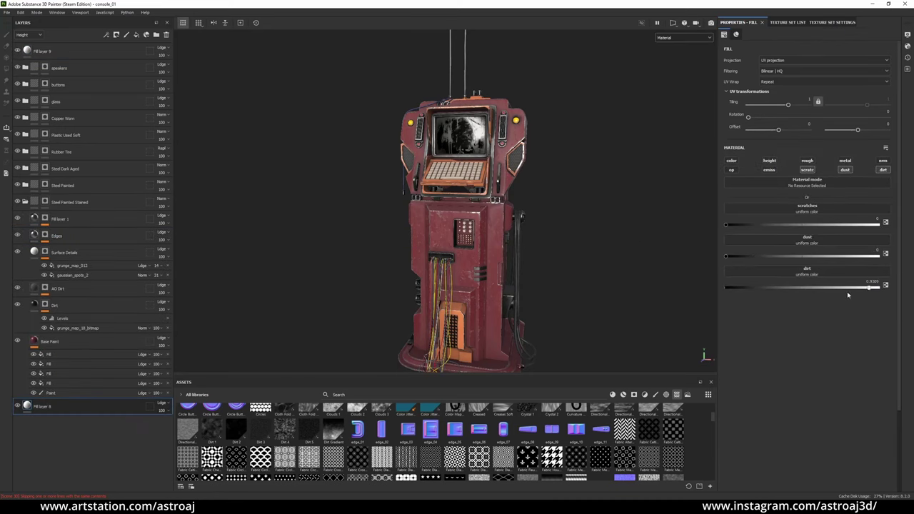
pyautogui.click(80, 220)
pyautogui.press('c')
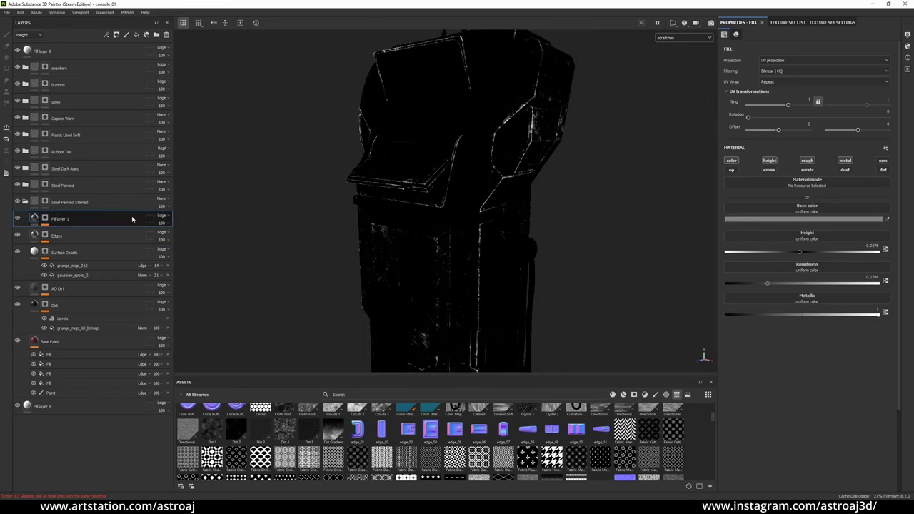
pyautogui.keyDown('alt'); pyautogui.moveTo(505, 216); pyautogui.dragTo(508, 214); pyautogui.keyUp('alt')
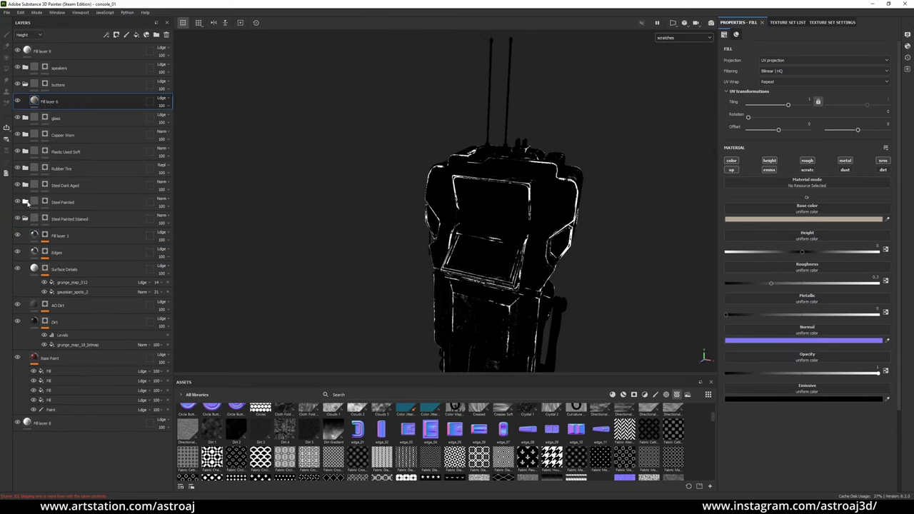
pyautogui.click(25, 202)
pyautogui.click(81, 219)
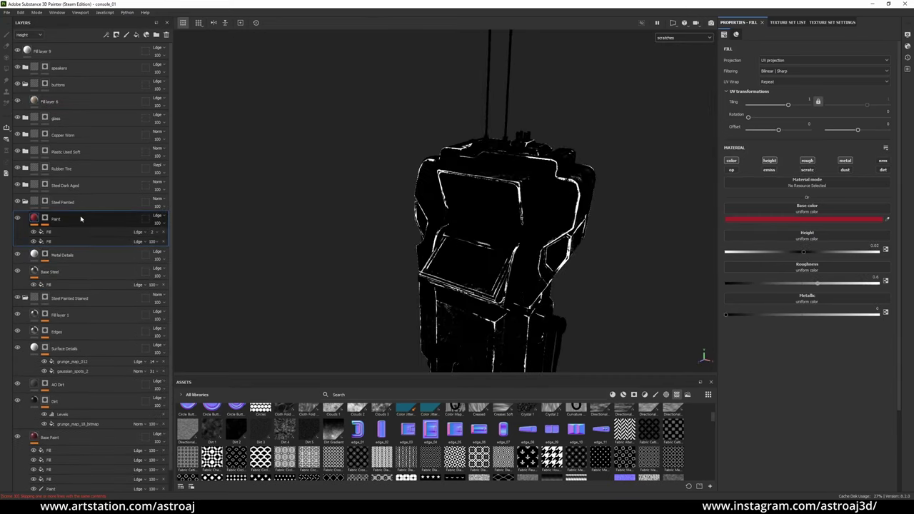
pyautogui.keyDown('alt'); pyautogui.moveTo(500, 215); pyautogui.dragTo(622, 205); pyautogui.keyUp('alt')
pyautogui.press('m')
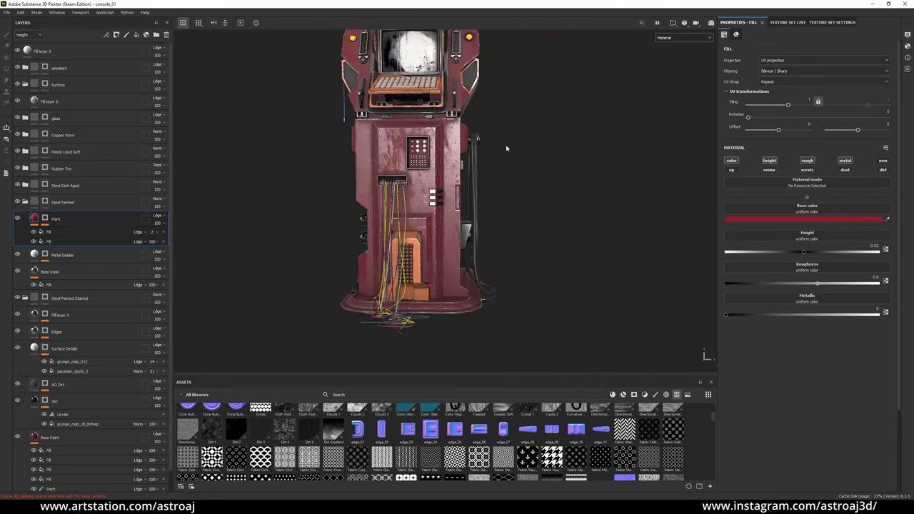
# Collapse Steel Painted and preview the scratches channel around the console before returning to material view
pyautogui.click(25, 202)
pyautogui.scroll(3, 407, 143)
pyautogui.click(684, 37)
pyautogui.click(679, 111)
pyautogui.moveTo(679, 143)
pyautogui.keyDown('alt'); pyautogui.mouseDown()
pyautogui.moveTo(654, 218)
pyautogui.moveTo(448, 261)
pyautogui.moveTo(467, 246)
pyautogui.mouseUp(); pyautogui.keyUp('alt')
pyautogui.press('m')
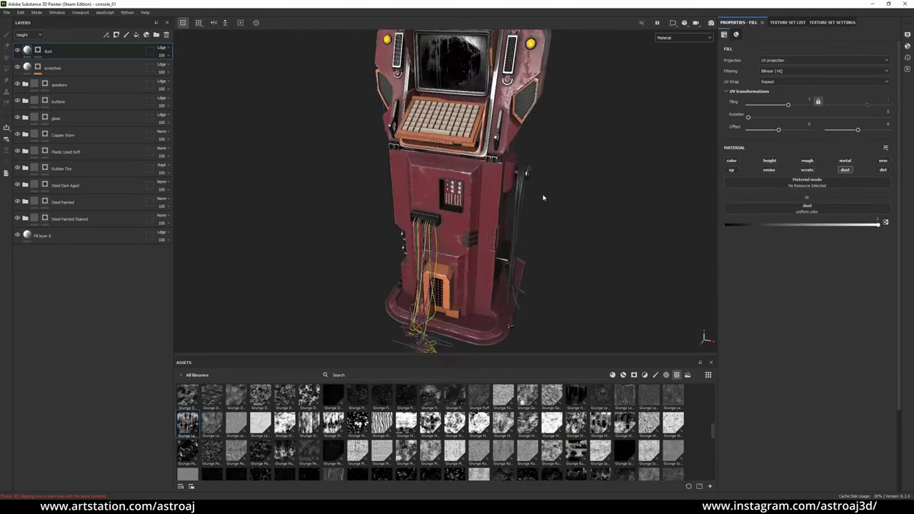
# Mask the dust layer with the Dust Dirty smart mask and display the dust channel
pyautogui.rightClick(73, 55)
pyautogui.click(94, 55)
pyautogui.click(336, 375)
pyautogui.write('dust')
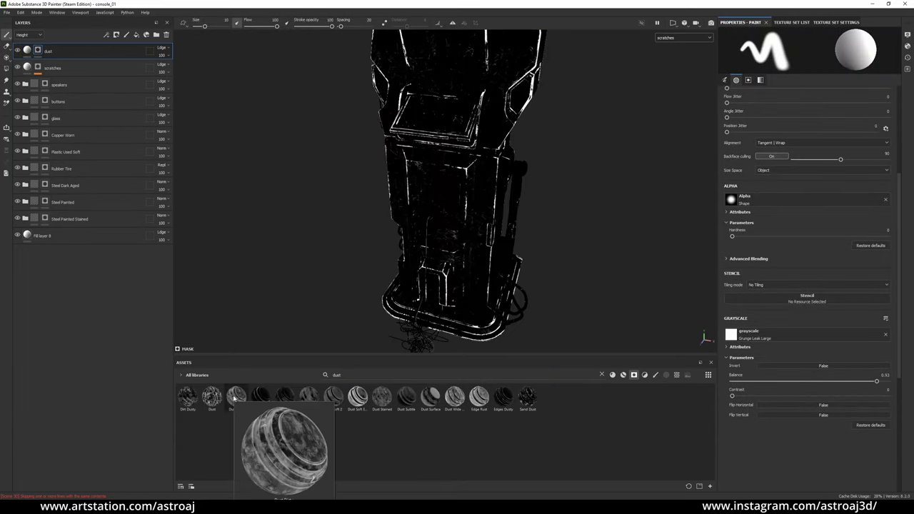
pyautogui.moveTo(236, 396); pyautogui.dragTo(37, 50)
pyautogui.click(665, 46)
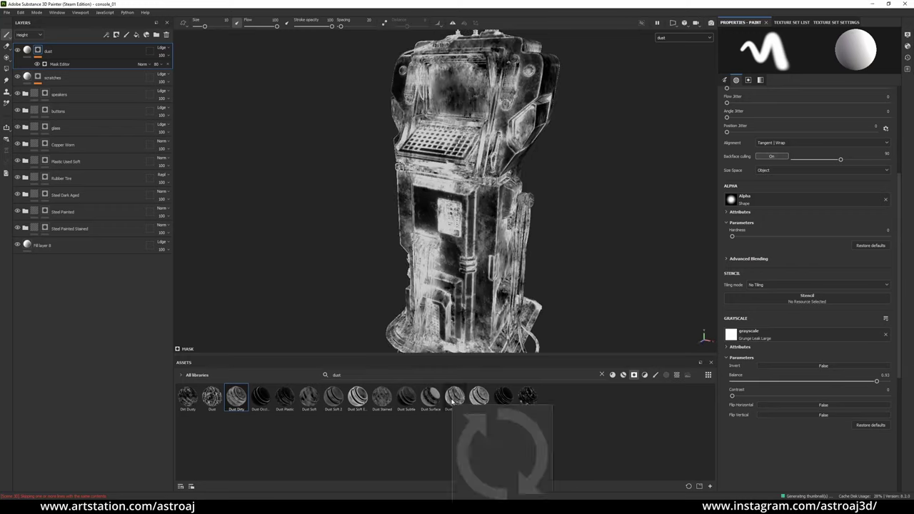
# Add Grunge Rough Dirty to the dust mask generator and adjust its Texture 2 and Top to Bottom settings
pyautogui.moveTo(480, 398); pyautogui.dragTo(57, 64)
pyautogui.keyDown('alt'); pyautogui.moveTo(357, 178); pyautogui.dragTo(311, 144); pyautogui.keyUp('alt')
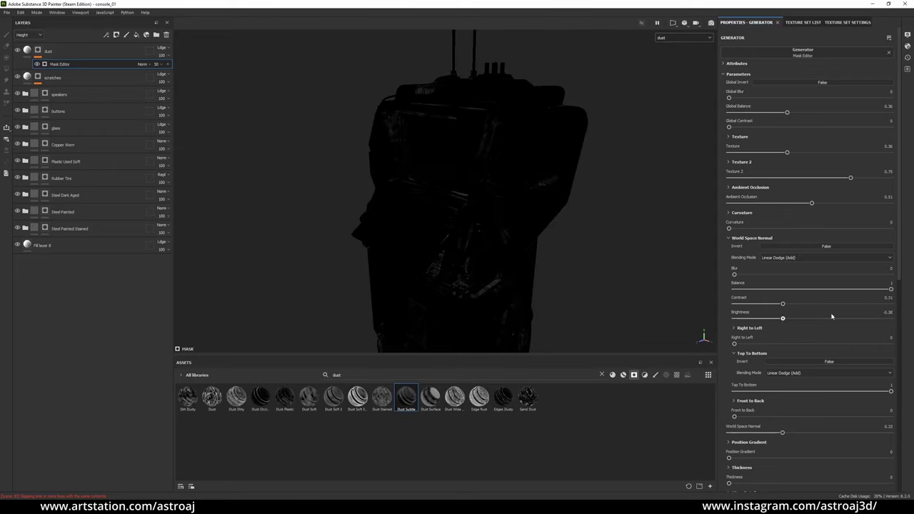
pyautogui.click(729, 161)
pyautogui.moveTo(385, 200)
pyautogui.keyDown('alt'); pyautogui.mouseDown()
pyautogui.moveTo(433, 245)
pyautogui.moveTo(408, 220)
pyautogui.mouseUp(); pyautogui.keyUp('alt')
pyautogui.moveTo(787, 112); pyautogui.dragTo(780, 114)
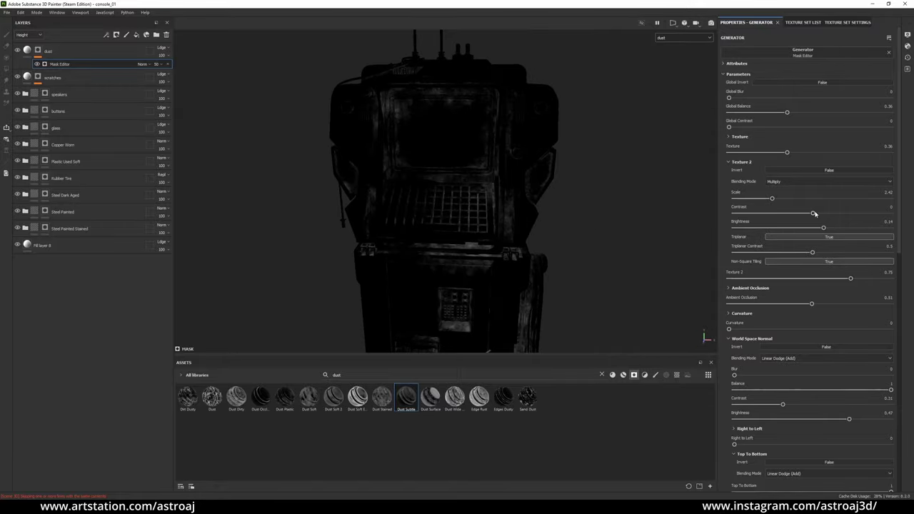
pyautogui.scroll(-3, 744, 366)
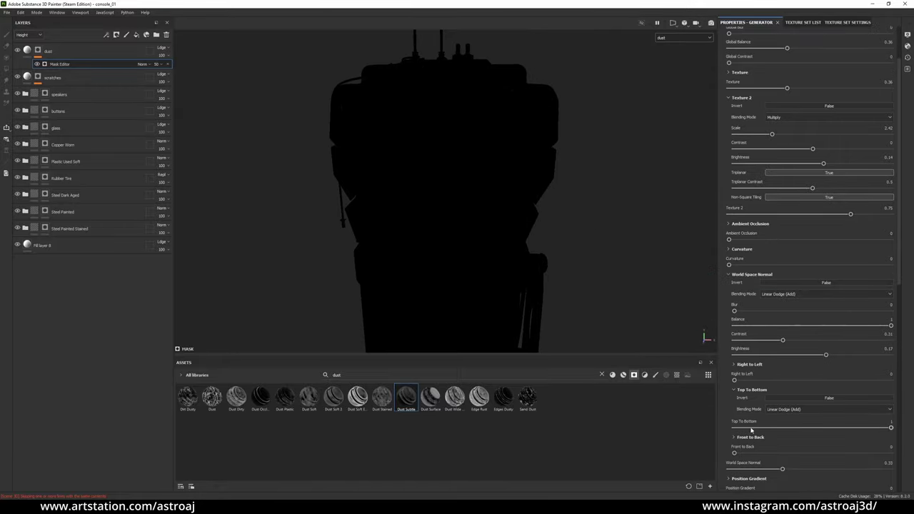
pyautogui.keyDown('alt'); pyautogui.moveTo(587, 273); pyautogui.dragTo(476, 245); pyautogui.keyUp('alt')
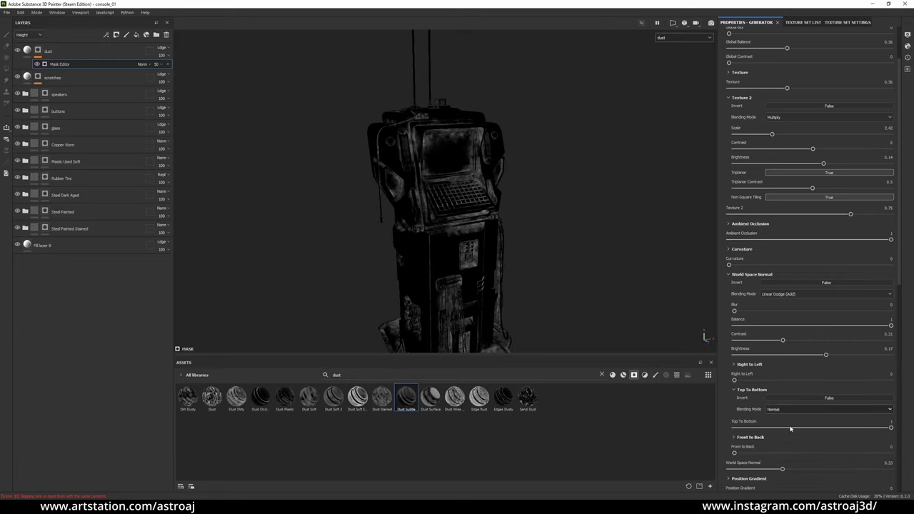
# Add a mask fill using Grunge Dusty Powder Mass set to Multiply, then create a dirt fill layer
pyautogui.click(602, 374)
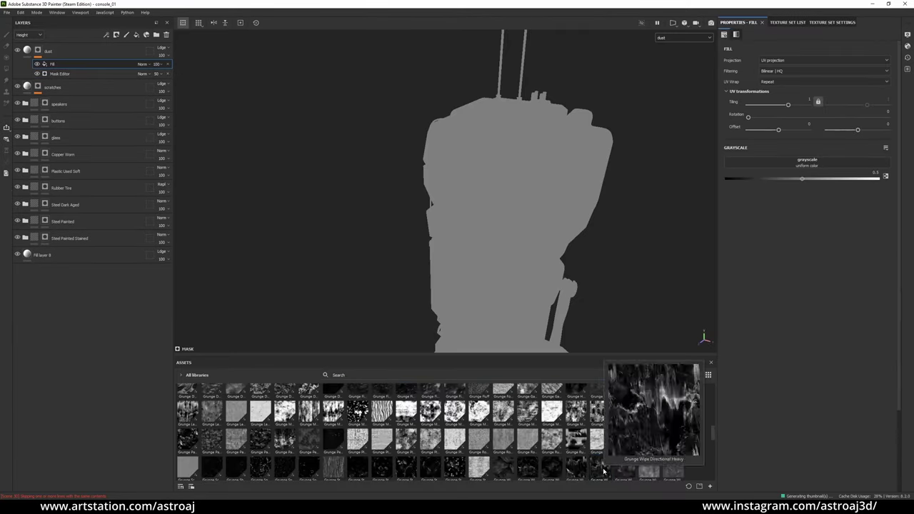
pyautogui.moveTo(332, 410); pyautogui.dragTo(736, 183)
pyautogui.moveTo(779, 230); pyautogui.dragTo(812, 230)
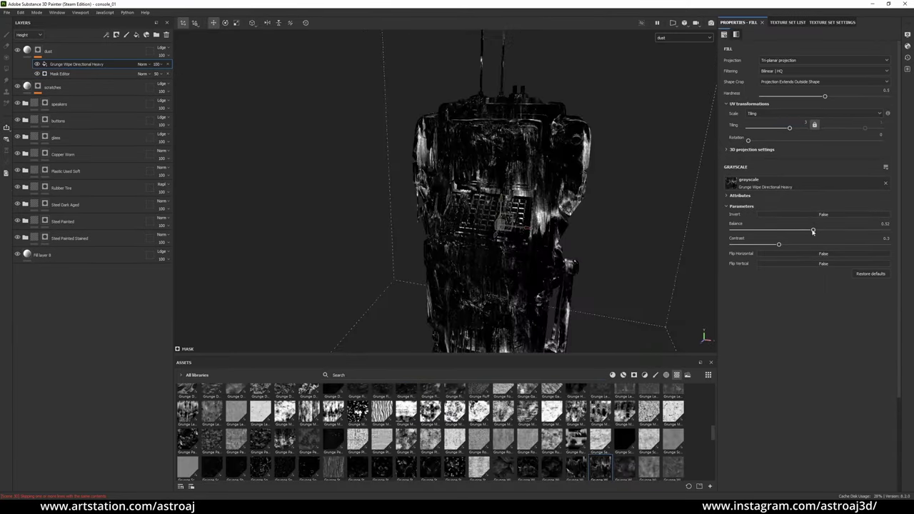
pyautogui.moveTo(577, 411); pyautogui.dragTo(731, 183)
pyautogui.scroll(1, 265, 434)
pyautogui.moveTo(260, 395); pyautogui.dragTo(731, 183)
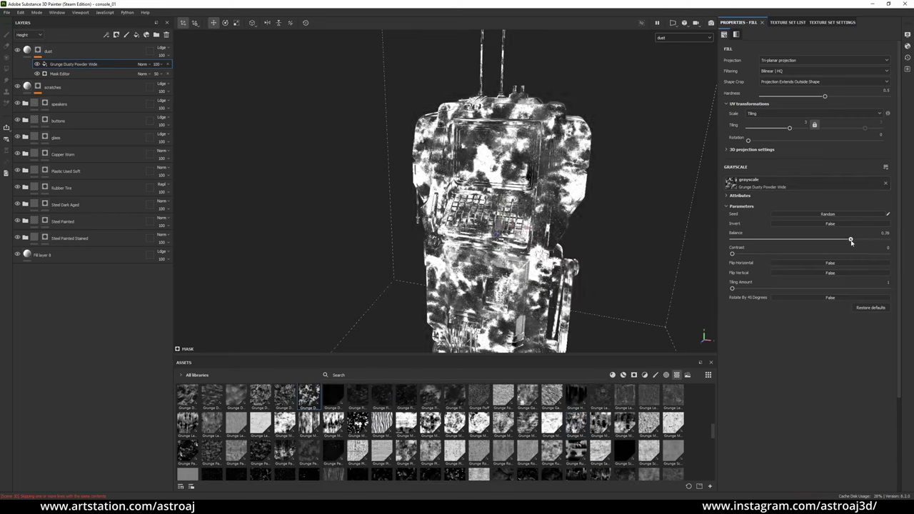
pyautogui.moveTo(810, 239); pyautogui.dragTo(847, 239)
pyautogui.keyDown('alt'); pyautogui.moveTo(457, 186); pyautogui.dragTo(378, 158); pyautogui.keyUp('alt')
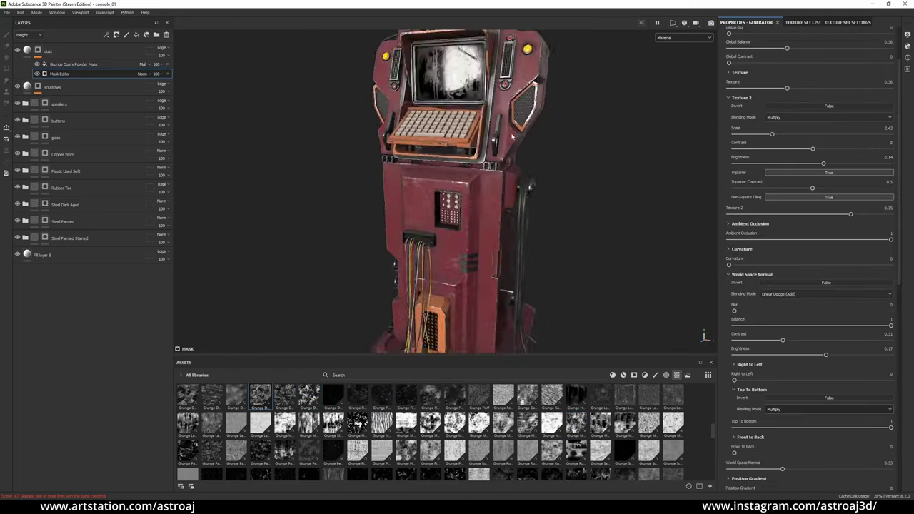
pyautogui.click(137, 34)
# Give the dirt layer a black mask and apply the Dirt Leak Dry smart mask
pyautogui.rightClick(47, 51)
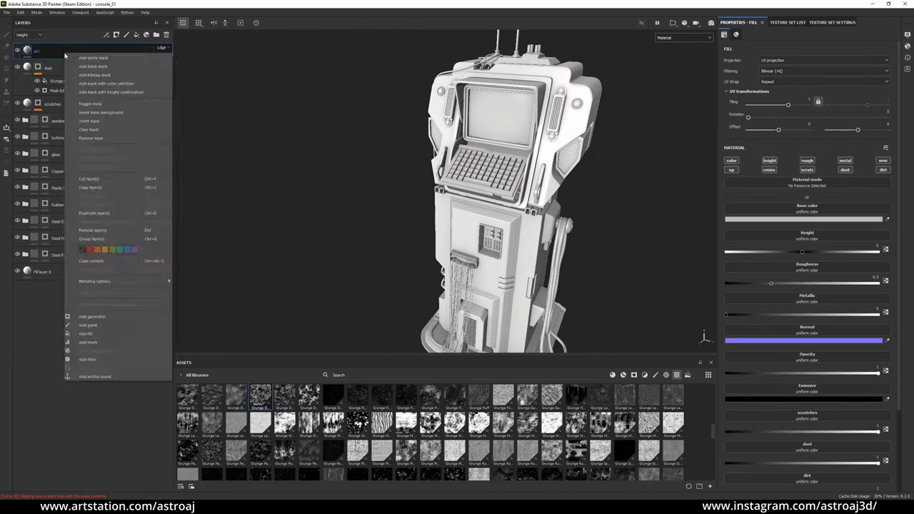
pyautogui.click(845, 170)
pyautogui.rightClick(69, 51)
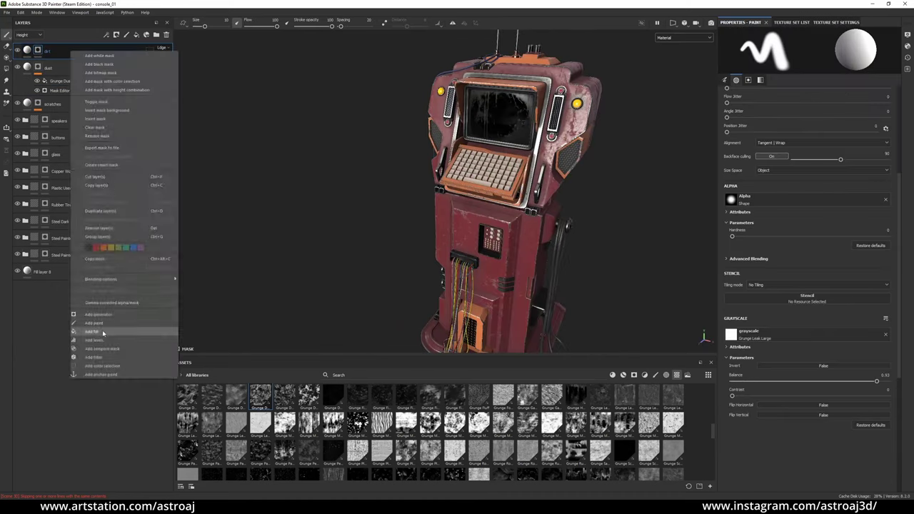
pyautogui.click(103, 326)
pyautogui.click(335, 375)
pyautogui.write('dirt')
pyautogui.moveTo(382, 398)
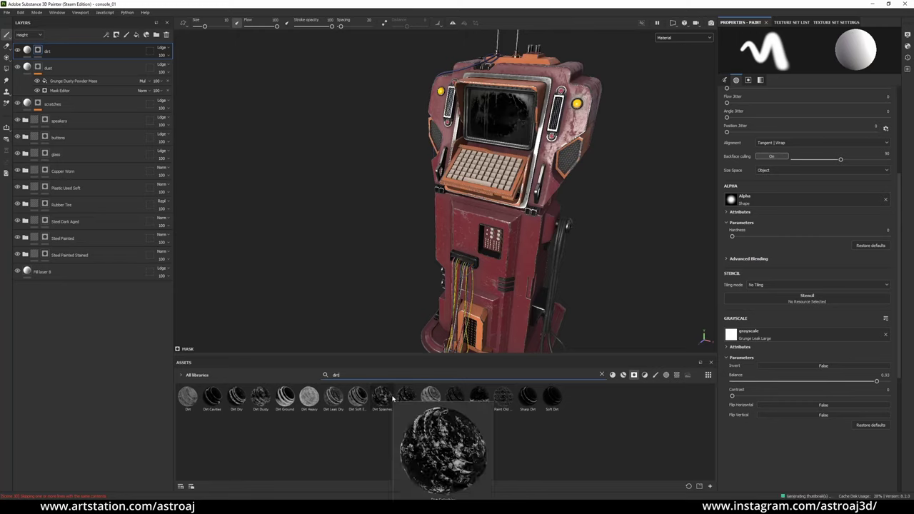
pyautogui.moveTo(334, 396); pyautogui.dragTo(47, 50)
pyautogui.keyDown('alt'); pyautogui.moveTo(663, 112); pyautogui.dragTo(297, 204); pyautogui.keyUp('alt')
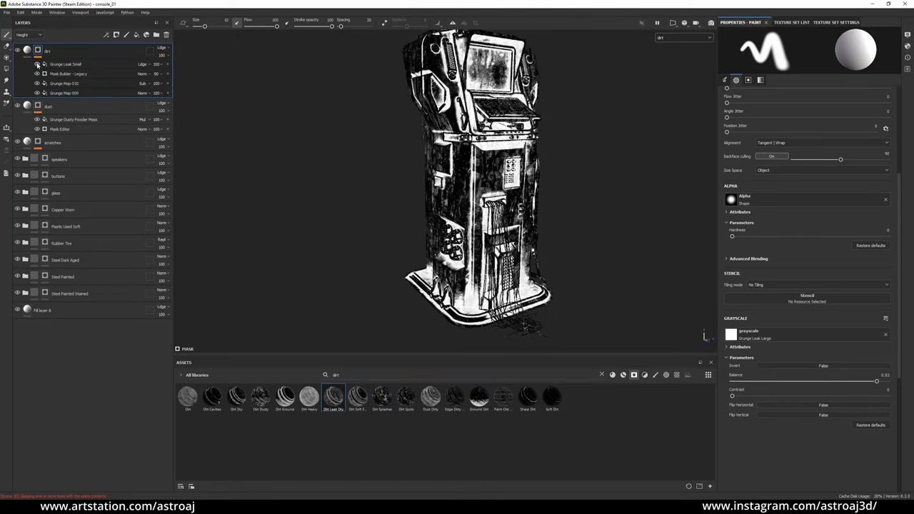
pyautogui.click(68, 73)
# Rename Fill layer 8 to marble
pyautogui.keyDown('alt'); pyautogui.moveTo(486, 164); pyautogui.dragTo(425, 162); pyautogui.keyUp('alt')
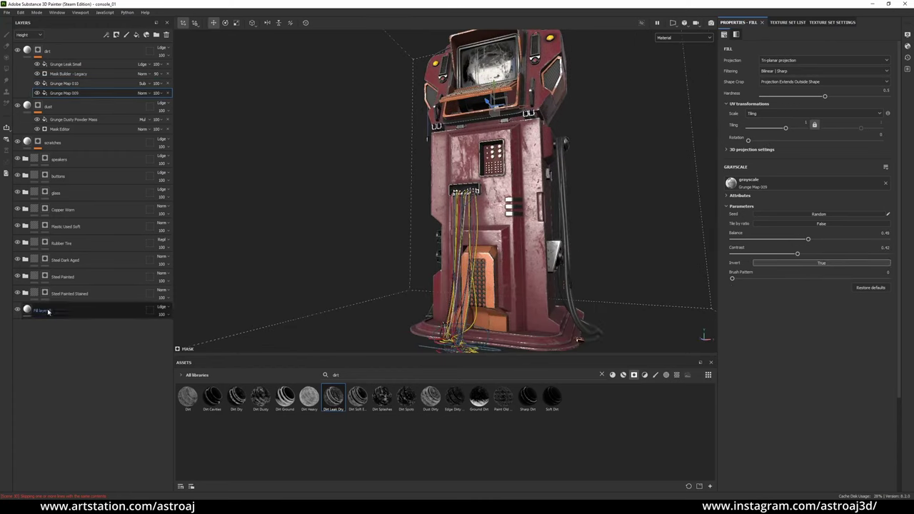
pyautogui.write('marble')
pyautogui.press('Return')
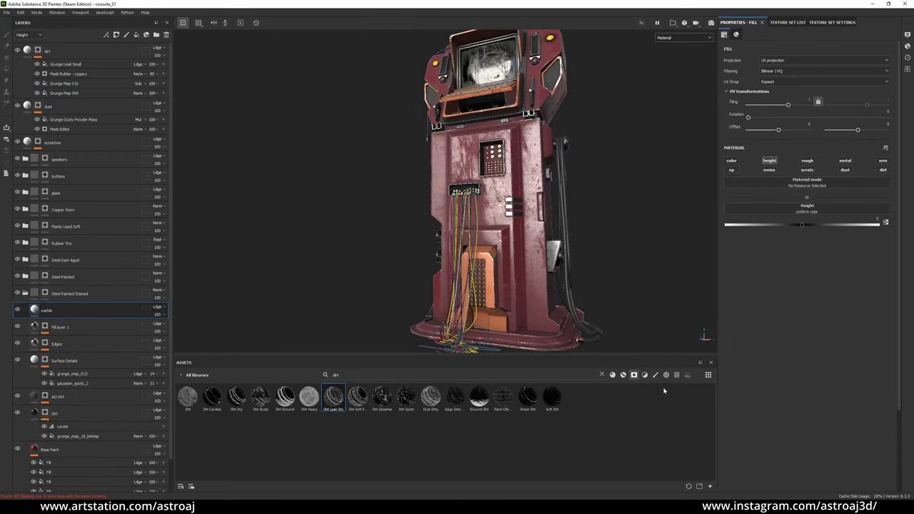
# Put Grunge Dirt into the marble layer's height and soften it with a Blur filter
pyautogui.click(601, 374)
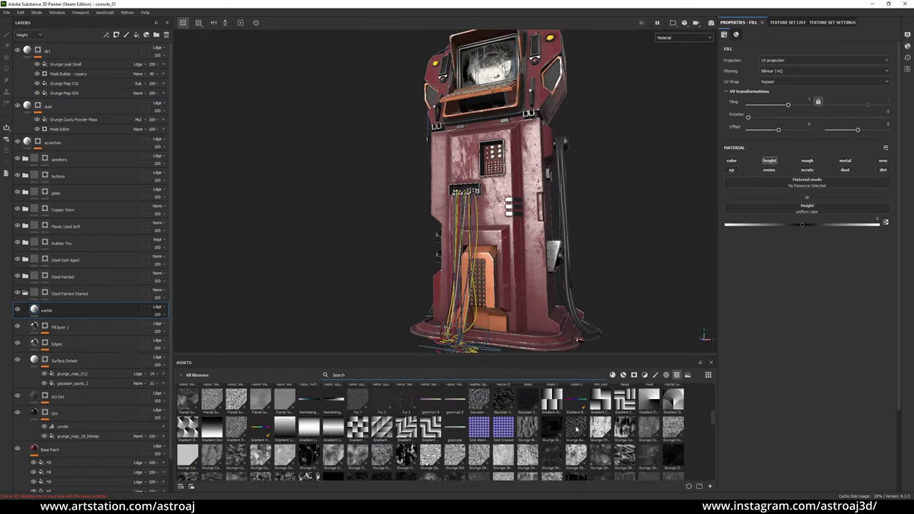
pyautogui.scroll(-5, 575, 429)
pyautogui.scroll(5, 336, 429)
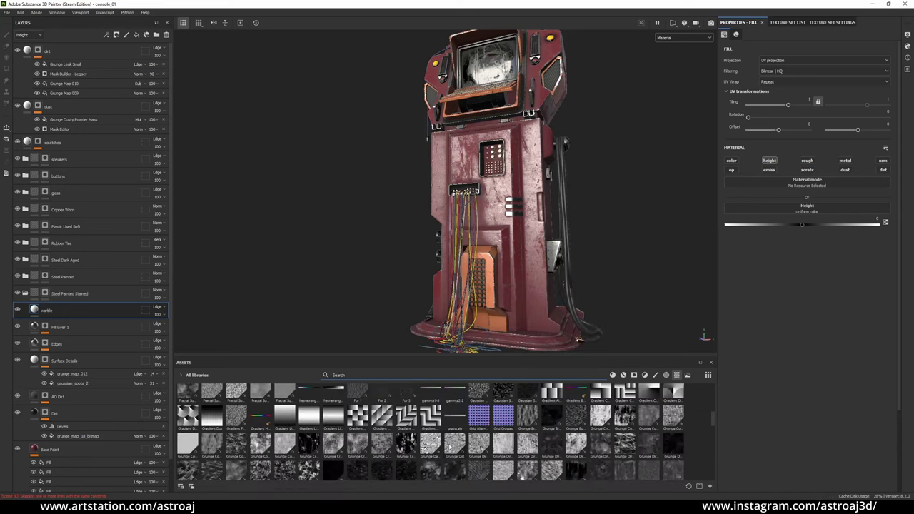
pyautogui.scroll(-4, 311, 457)
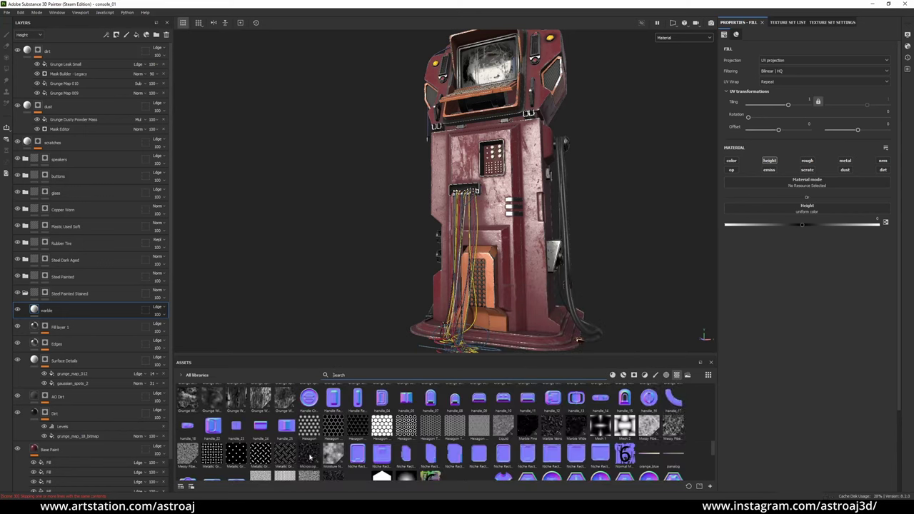
pyautogui.scroll(4, 311, 458)
pyautogui.moveTo(455, 433); pyautogui.dragTo(813, 209)
pyautogui.scroll(5, 269, 441)
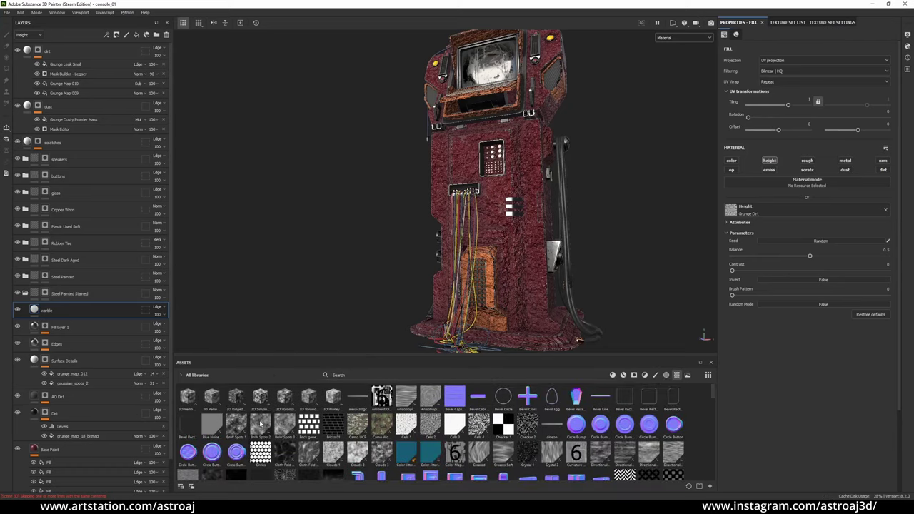
pyautogui.click(807, 63)
pyautogui.click(86, 310)
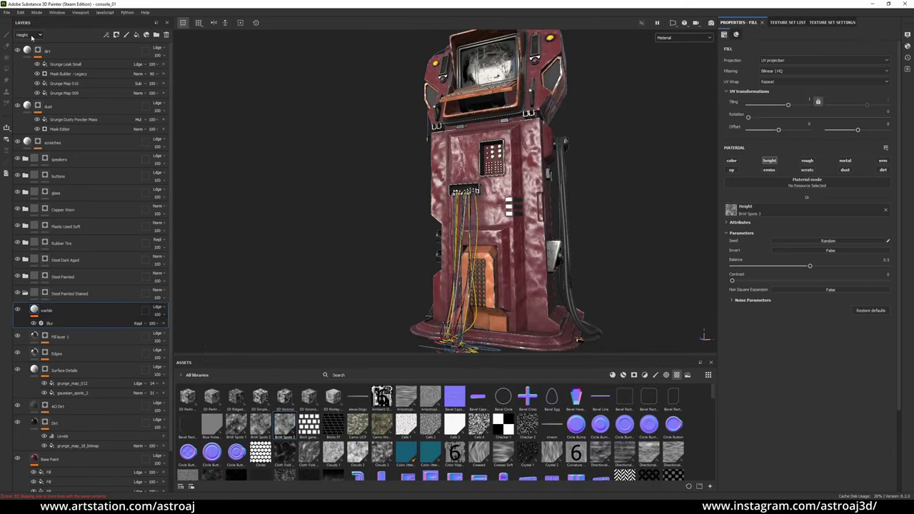
# Orbit around the console to review the marble height effect from several angles
pyautogui.moveTo(543, 215)
pyautogui.keyDown('alt'); pyautogui.mouseDown()
pyautogui.moveTo(592, 218)
pyautogui.moveTo(562, 185)
pyautogui.mouseUp(); pyautogui.keyUp('alt')
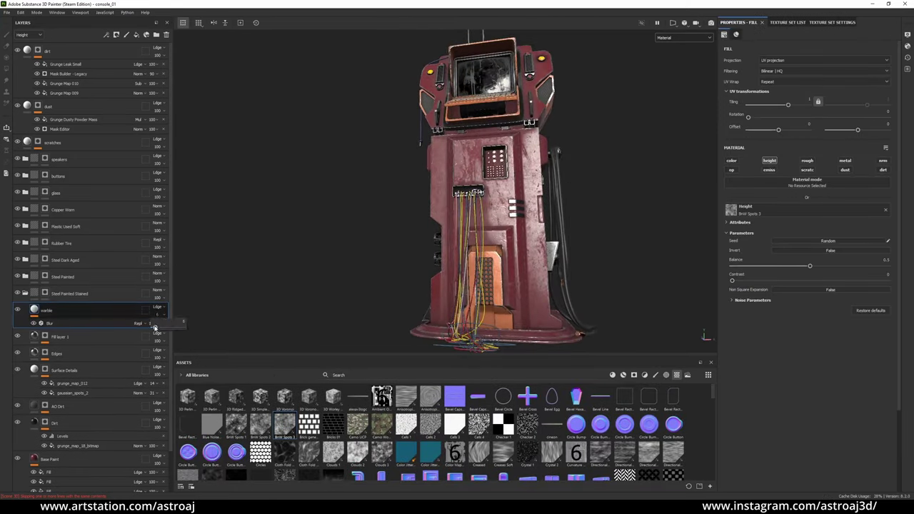
pyautogui.moveTo(499, 214)
pyautogui.keyDown('alt'); pyautogui.mouseDown()
pyautogui.moveTo(622, 230)
pyautogui.moveTo(500, 214)
pyautogui.mouseUp(); pyautogui.keyUp('alt')
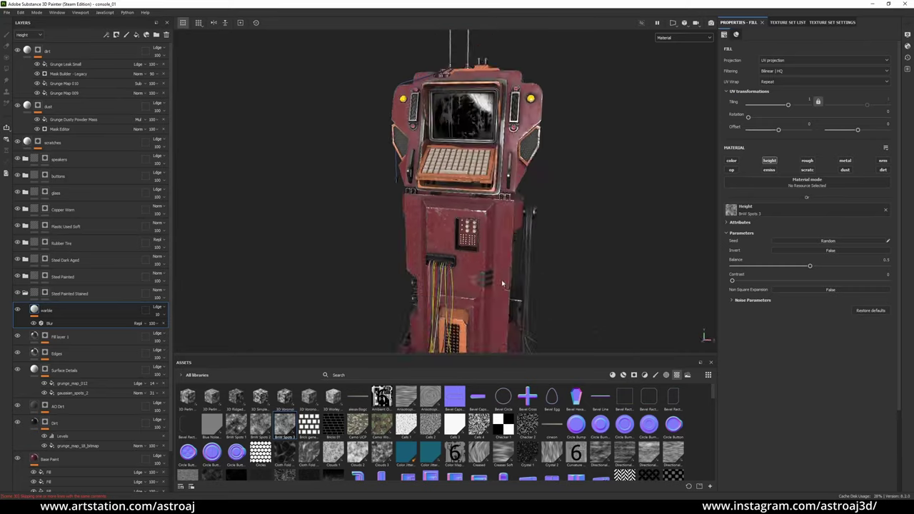
pyautogui.scroll(3, 469, 216)
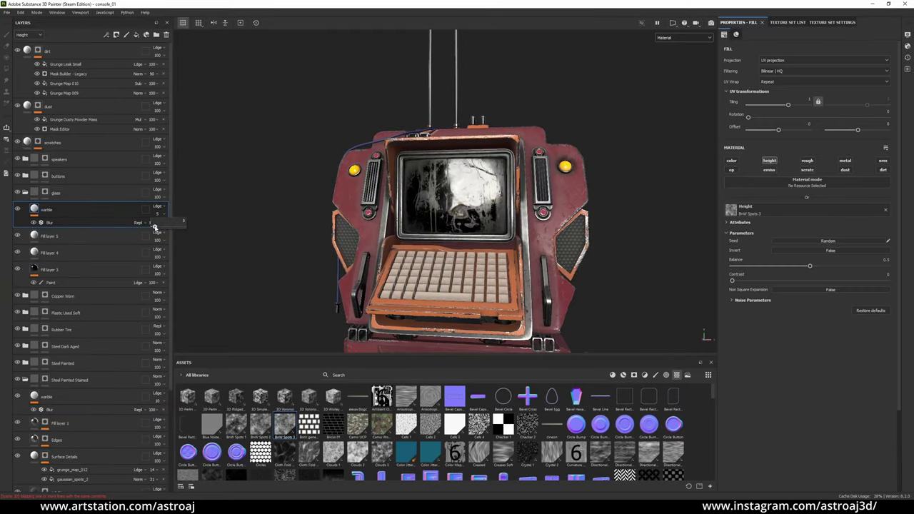
pyautogui.scroll(-3, 457, 215)
pyautogui.keyDown('alt'); pyautogui.moveTo(457, 214); pyautogui.dragTo(457, 143, button='middle'); pyautogui.keyUp('alt')
pyautogui.keyDown('alt'); pyautogui.moveTo(457, 214); pyautogui.dragTo(357, 214); pyautogui.keyUp('alt')
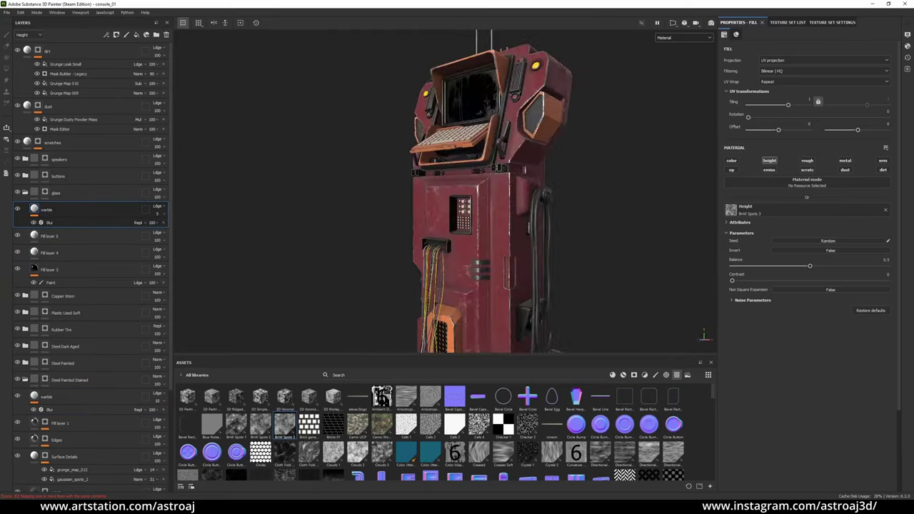
pyautogui.moveTo(399, 183)
pyautogui.keyDown('alt'); pyautogui.mouseDown()
pyautogui.moveTo(536, 180)
pyautogui.moveTo(458, 214)
pyautogui.mouseUp(); pyautogui.keyUp('alt')
pyautogui.scroll(3, 458, 222)
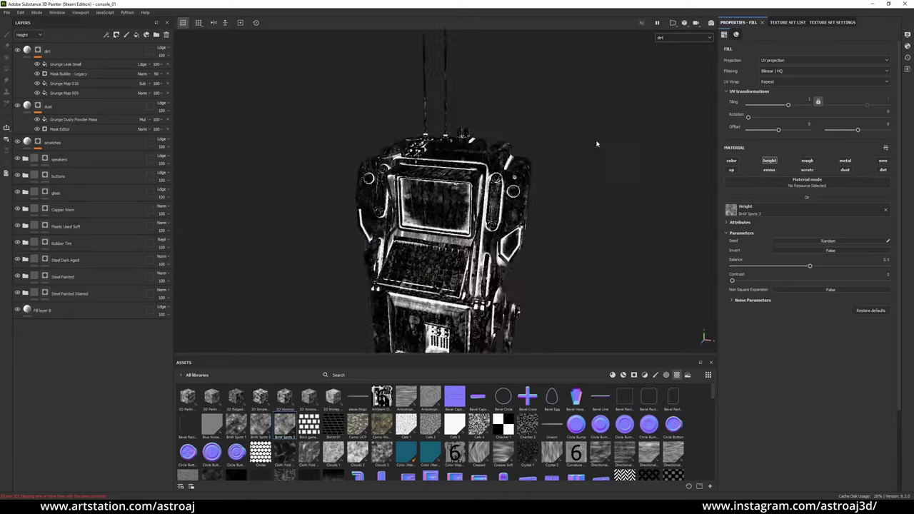
pyautogui.keyDown('alt'); pyautogui.moveTo(571, 214); pyautogui.dragTo(545, 179); pyautogui.keyUp('alt')
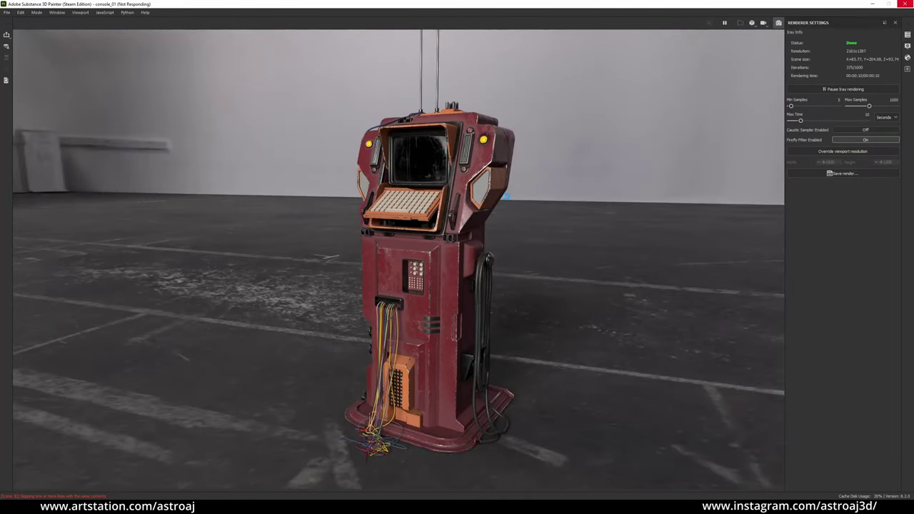
# Inspect the Iray render from the front, then return to painting and cycle the channel views
pyautogui.keyDown('alt'); pyautogui.moveTo(614, 207); pyautogui.dragTo(546, 208); pyautogui.keyUp('alt')
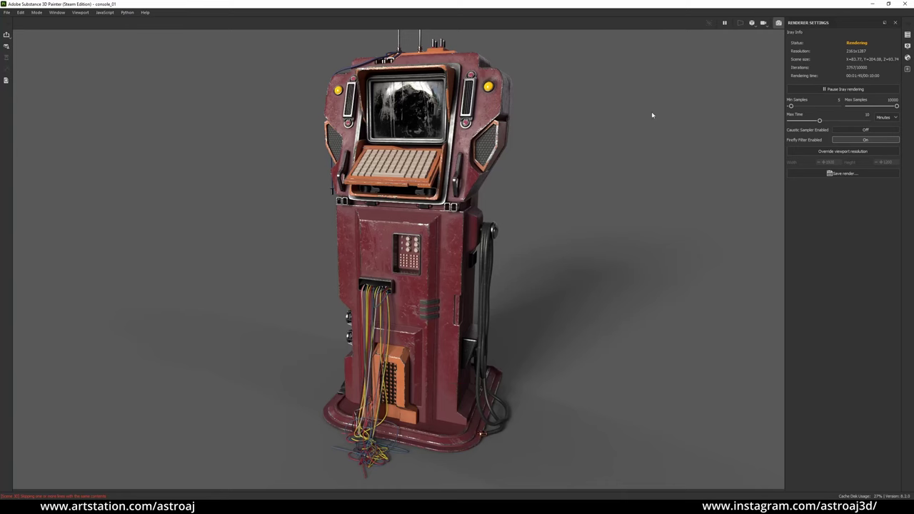
pyautogui.press('F10')
pyautogui.keyDown('alt'); pyautogui.moveTo(562, 133); pyautogui.dragTo(528, 115); pyautogui.keyUp('alt')
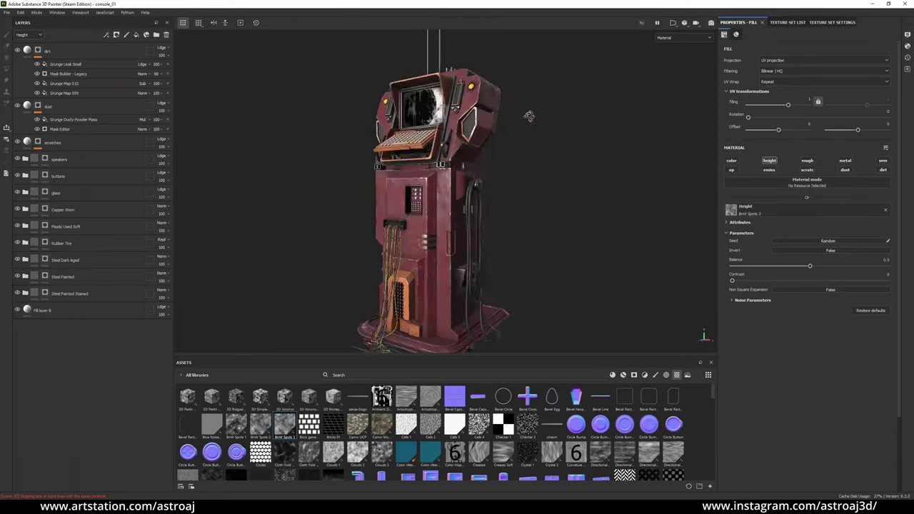
pyautogui.press('c')
pyautogui.press('c')
pyautogui.press('c')
pyautogui.press('m')
# Add a new fill layer, Fill layer 9, above the marble layer
pyautogui.keyDown('alt'); pyautogui.moveTo(596, 116); pyautogui.dragTo(529, 102); pyautogui.keyUp('alt')
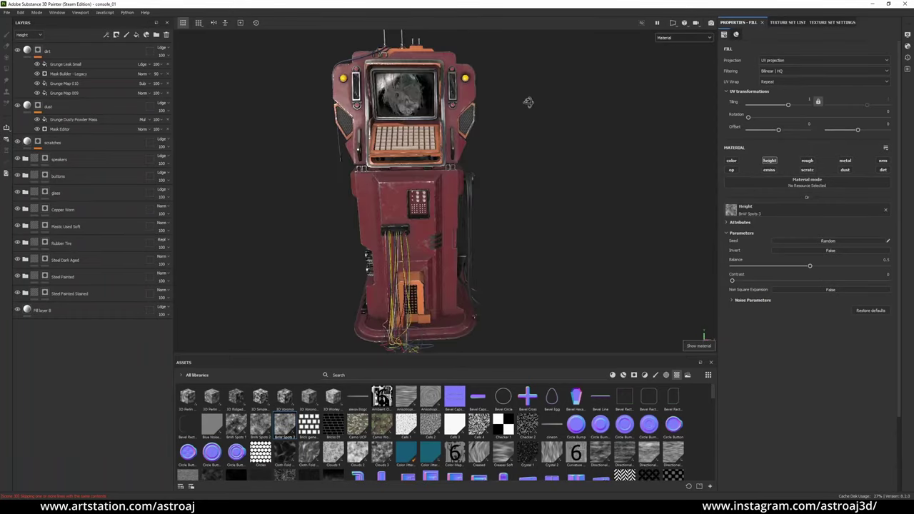
pyautogui.scroll(5, 429, 286)
pyautogui.click(25, 292)
pyautogui.click(48, 310)
# Enable opacity on Fill layer 9, add a mask, and switch to Polygon Fill
pyautogui.click(731, 170)
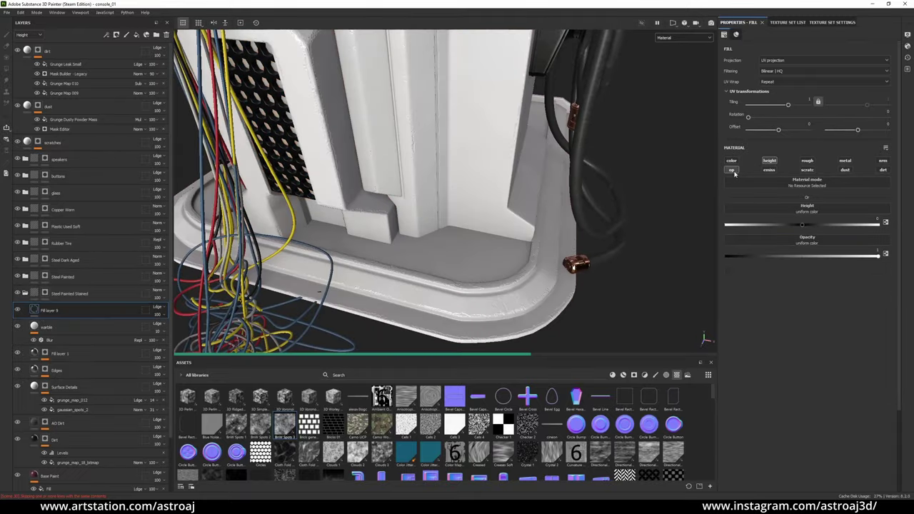
pyautogui.rightClick(78, 310)
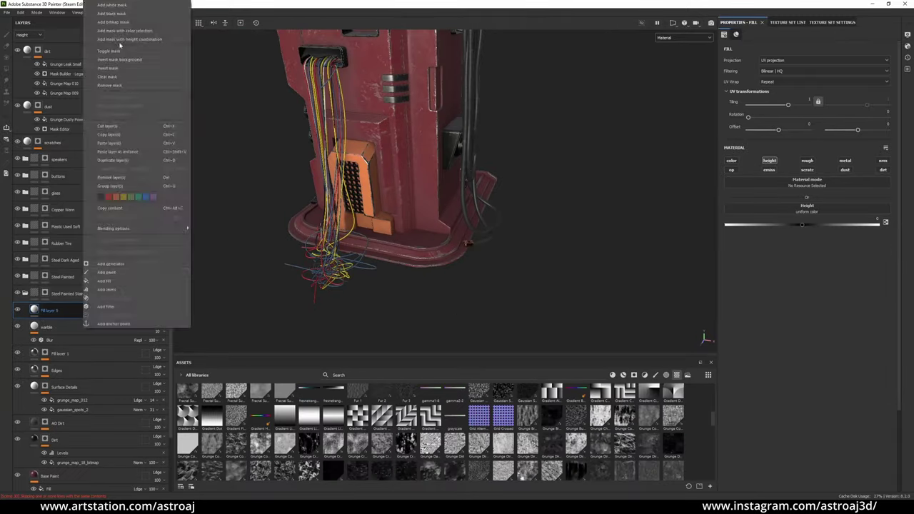
pyautogui.click(114, 215)
pyautogui.hotkey('ctrl', 'z')
pyautogui.scroll(3, 429, 279)
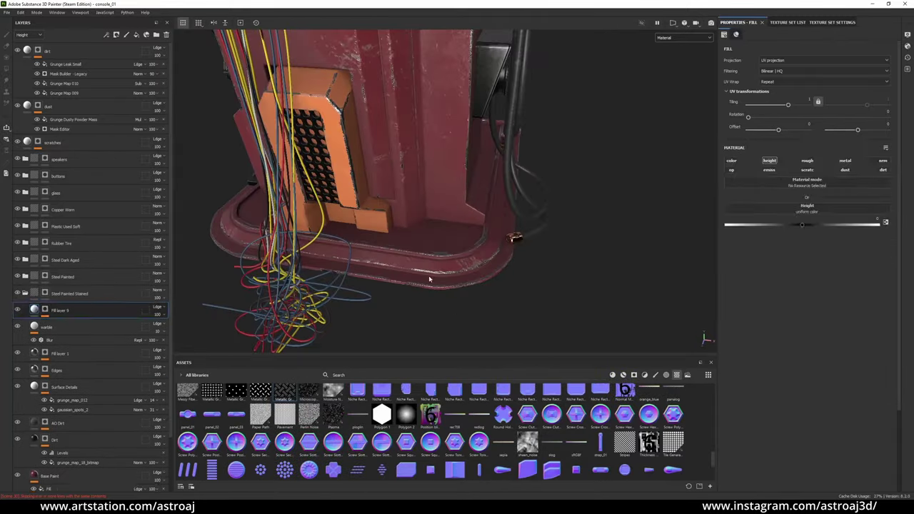
pyautogui.rightClick(102, 316)
pyautogui.click(122, 436)
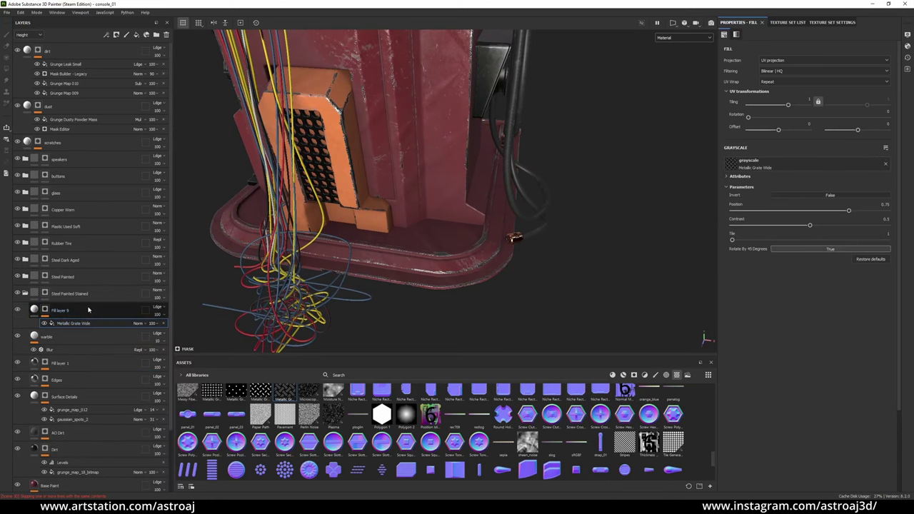
pyautogui.press('4')
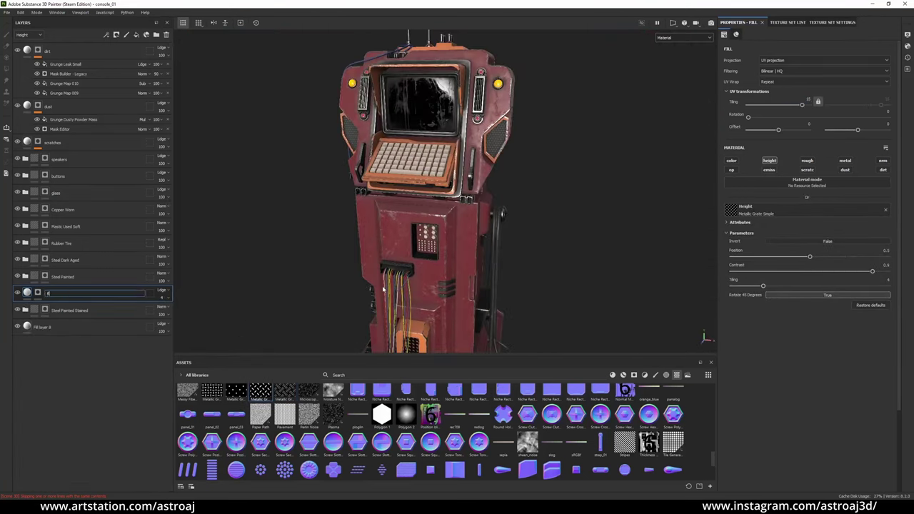
# Rename the layer floorbumps and add a new fill layer at the top
pyautogui.write('loorbumps')
pyautogui.press('Return')
pyautogui.scroll(-2, 442, 279)
pyautogui.keyDown('alt'); pyautogui.moveTo(500, 268); pyautogui.dragTo(476, 226); pyautogui.keyUp('alt')
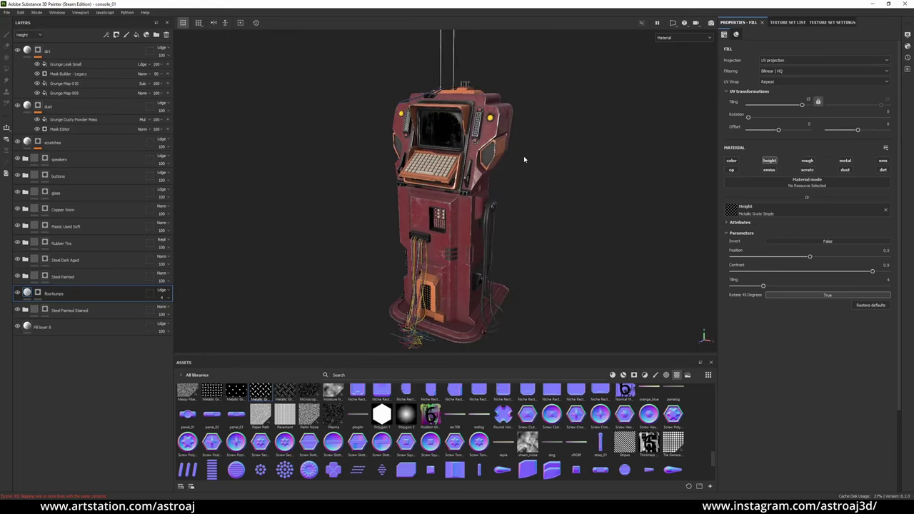
pyautogui.click(147, 35)
# Name the new fill RGBMaterialMask and turn off its color, height and roughness channels
pyautogui.write('Mask')
pyautogui.press('Return')
pyautogui.click(731, 160)
pyautogui.click(769, 160)
pyautogui.click(807, 160)
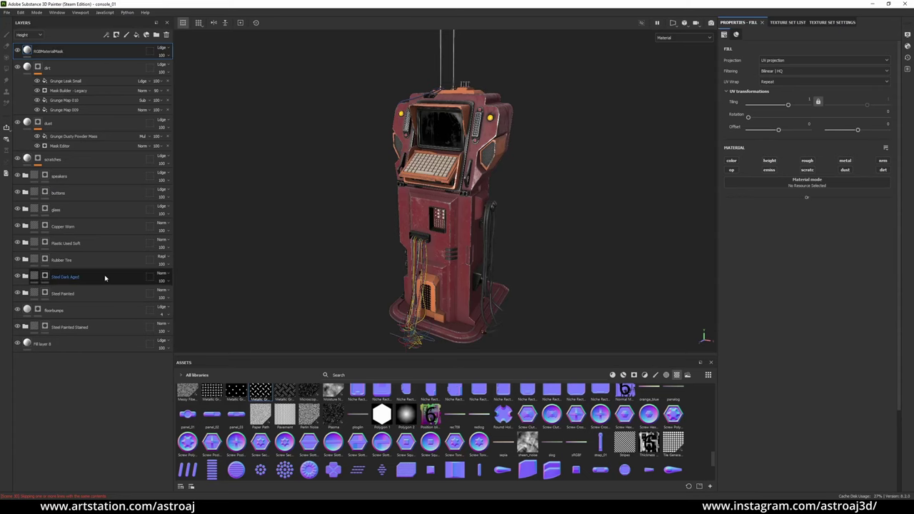
# Add a masked fill layer at the top and switch its mask to Polygon Fill
pyautogui.click(102, 327)
pyautogui.scroll(-1, 58, 324)
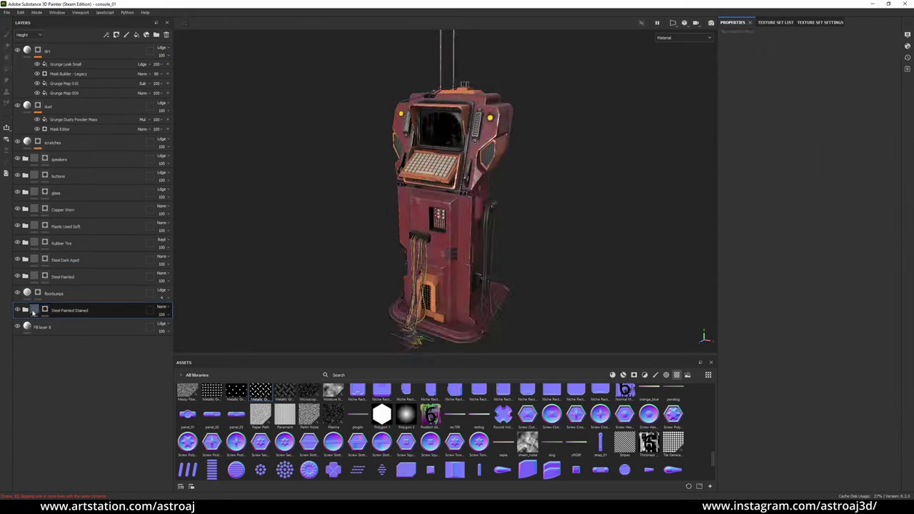
pyautogui.rightClick(46, 311)
pyautogui.click(80, 74)
pyautogui.click(53, 51)
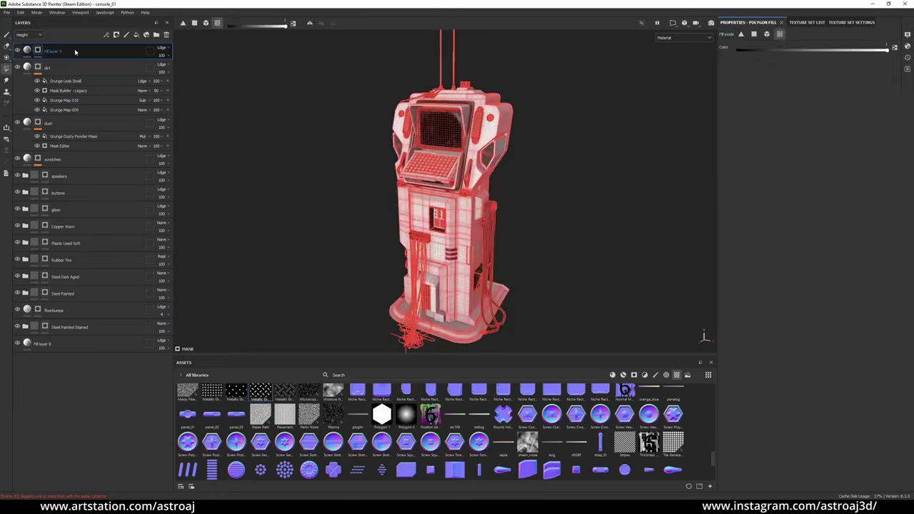
pyautogui.click(808, 170)
pyautogui.write('paintedMetal')
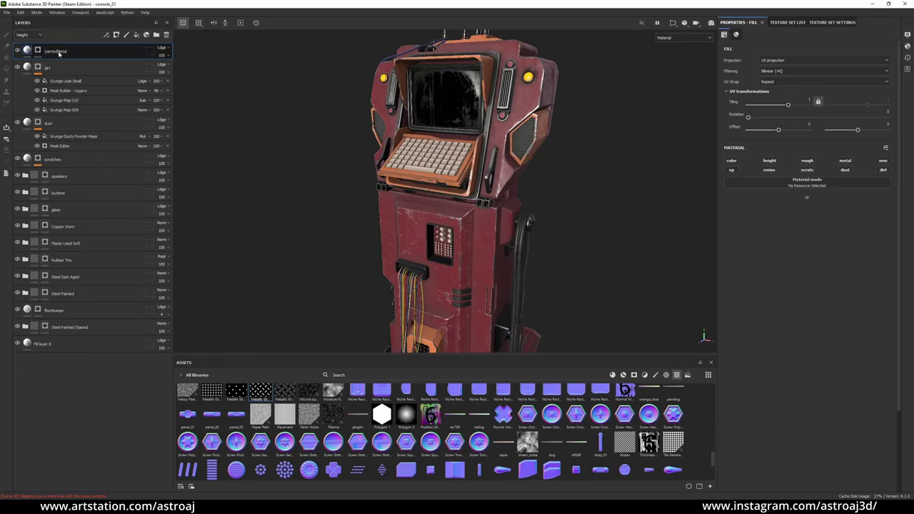
# Display the paintedMetalMask channel in the viewport while polygon-filling the paintedMetal layer
pyautogui.click(823, 22)
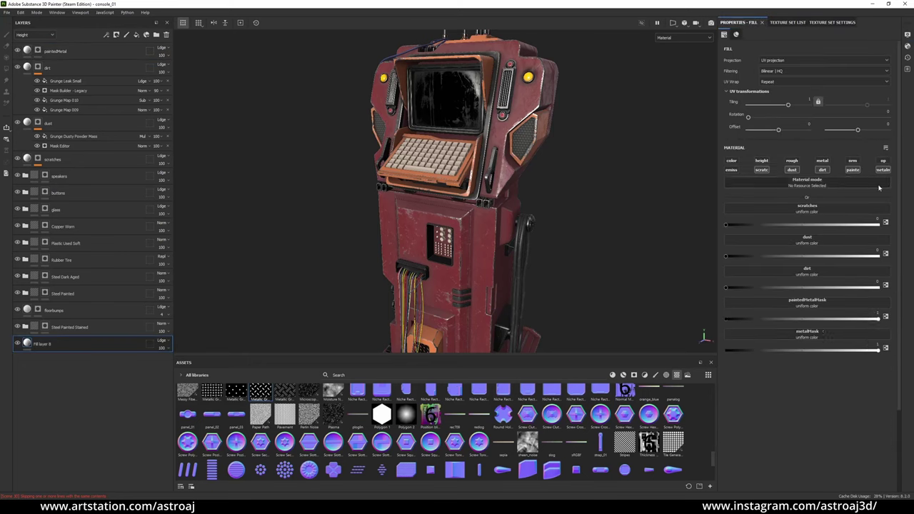
pyautogui.click(684, 37)
pyautogui.click(678, 100)
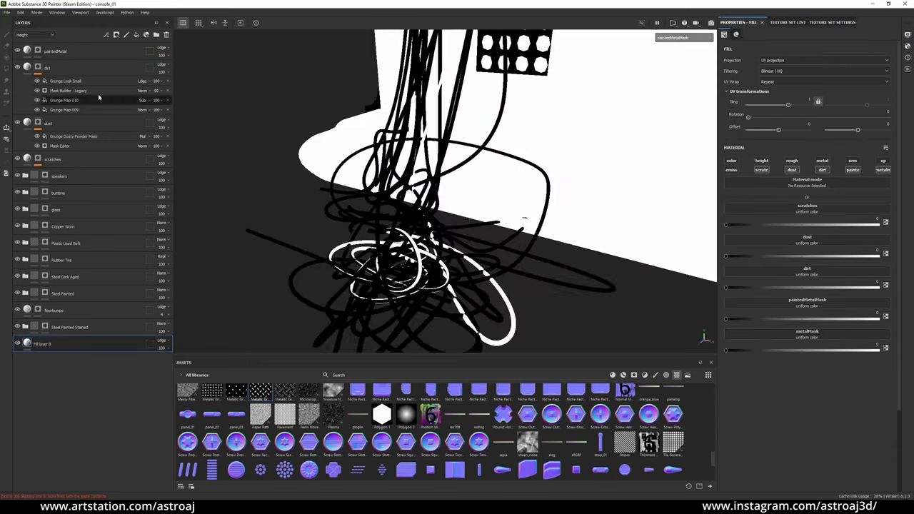
pyautogui.click(38, 51)
pyautogui.keyDown('alt'); pyautogui.moveTo(428, 215); pyautogui.dragTo(571, 185); pyautogui.keyUp('alt')
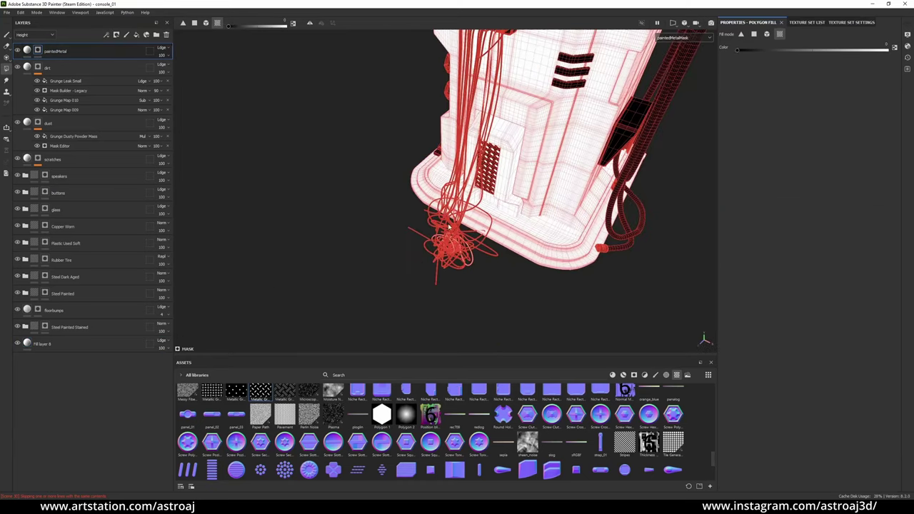
pyautogui.press('m')
pyautogui.click(684, 38)
pyautogui.click(675, 90)
# Duplicate the paintedMetal layer and return the viewport to the material view
pyautogui.rightClick(60, 53)
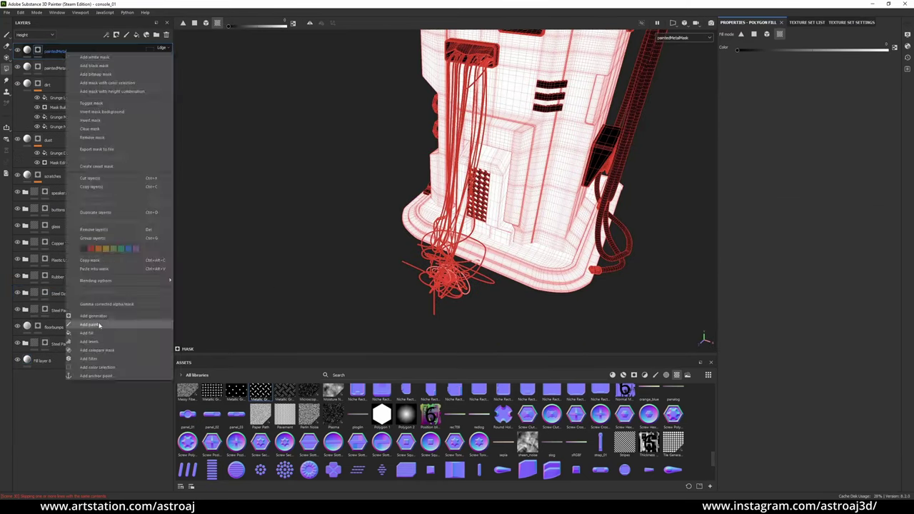
pyautogui.click(91, 129)
pyautogui.click(685, 37)
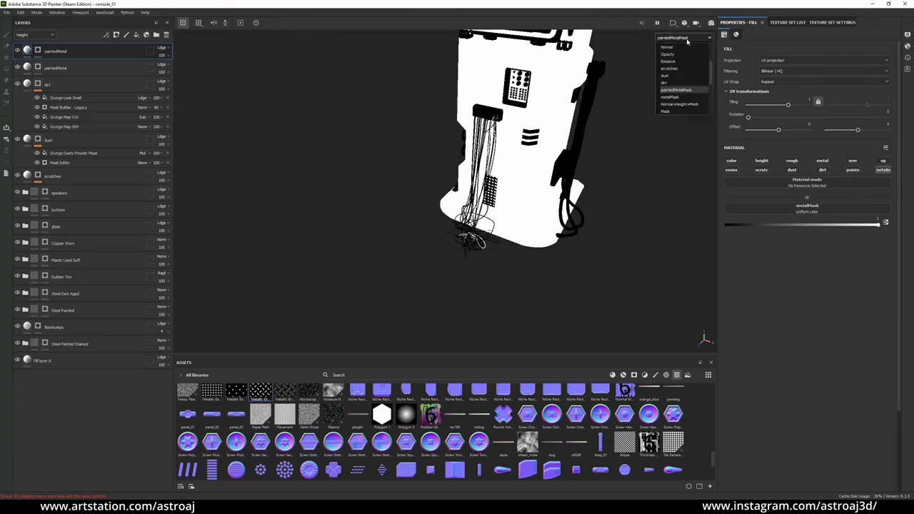
pyautogui.click(674, 46)
pyautogui.moveTo(380, 180)
pyautogui.keyDown('alt'); pyautogui.mouseDown()
pyautogui.moveTo(364, 213)
pyautogui.moveTo(546, 165)
pyautogui.moveTo(98, 204)
pyautogui.mouseUp(); pyautogui.keyUp('alt')
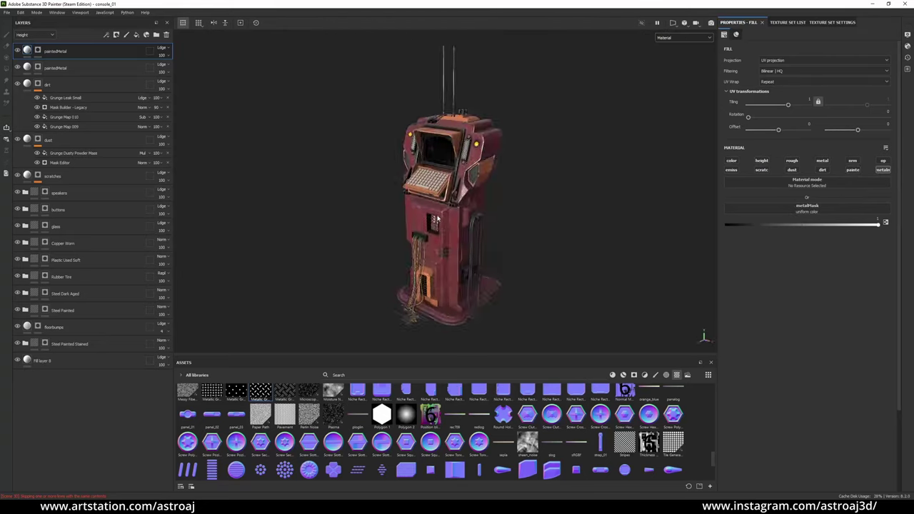
# Select Worn Surface in the Copper Worn folder and add a Mask Editor generator to the Dirt layer
pyautogui.click(25, 243)
pyautogui.click(63, 276)
pyautogui.keyDown('alt'); pyautogui.moveTo(400, 200); pyautogui.dragTo(457, 186); pyautogui.keyUp('alt')
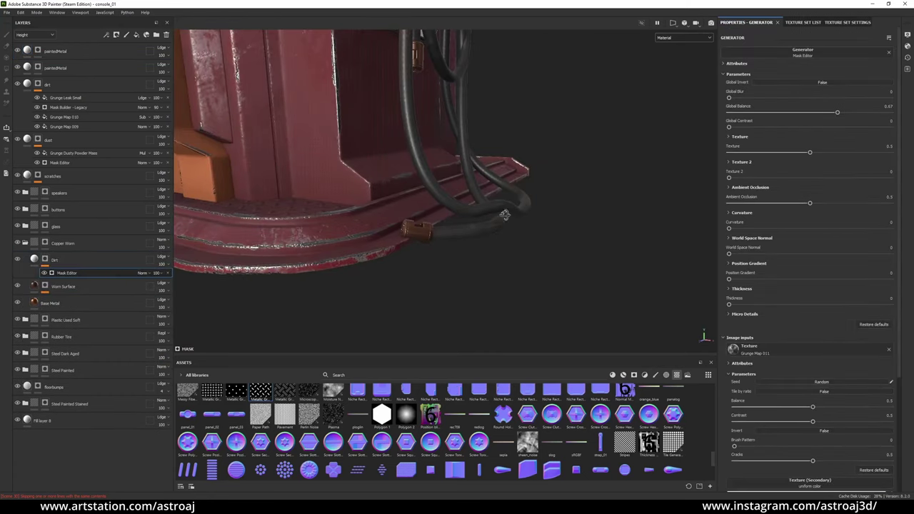
pyautogui.keyDown('alt'); pyautogui.moveTo(500, 257); pyautogui.dragTo(595, 256); pyautogui.keyUp('alt')
# Set the texture export folder to painterTexture and the export size to 4096
pyautogui.click(7, 12)
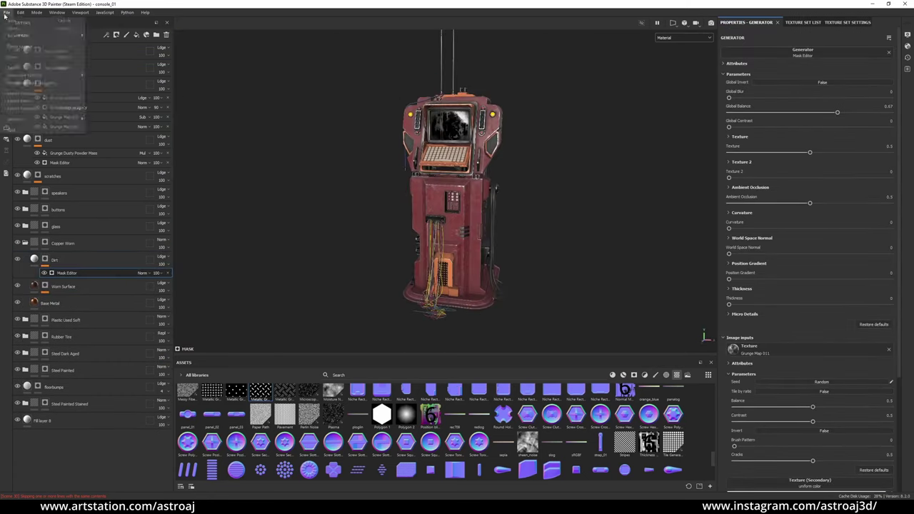
pyautogui.click(32, 93)
pyautogui.click(515, 164)
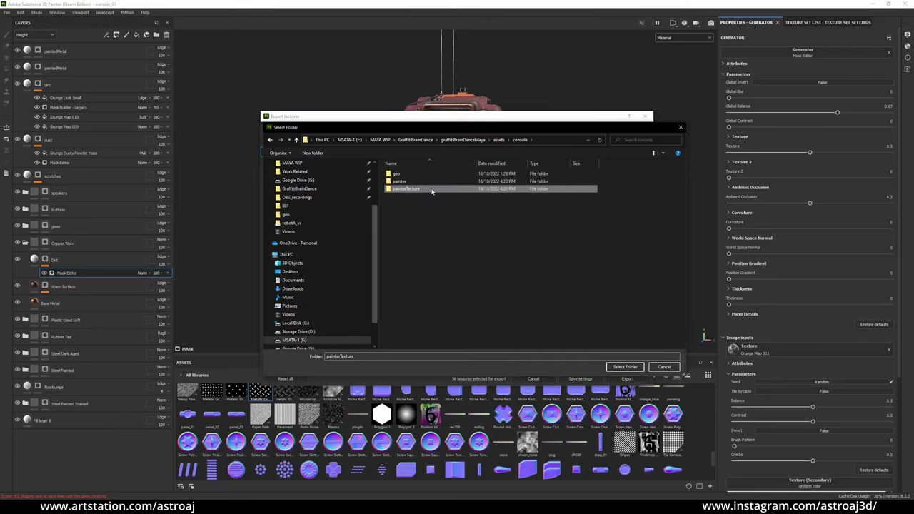
pyautogui.doubleClick(405, 188)
pyautogui.click(625, 366)
pyautogui.click(465, 200)
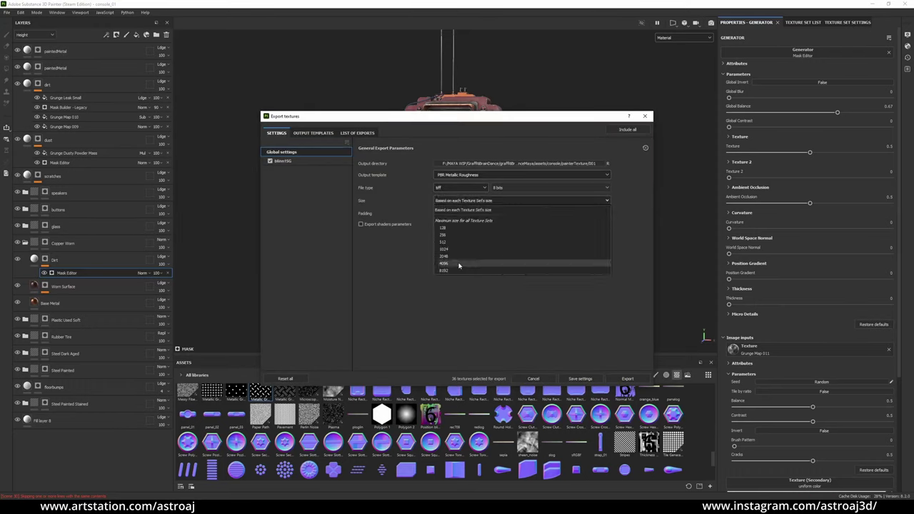
pyautogui.click(458, 264)
pyautogui.click(302, 133)
pyautogui.press('Escape')
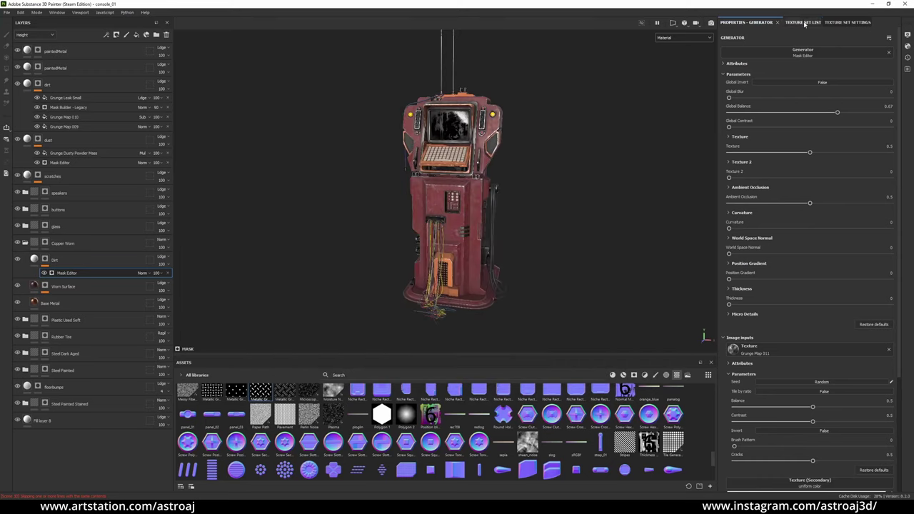
# Edit the output template, routing User0 into the red channel of the metMask map
pyautogui.click(833, 22)
pyautogui.hotkey('ctrl', 'shift', 'e')
pyautogui.click(515, 163)
pyautogui.click(564, 184)
pyautogui.click(311, 214)
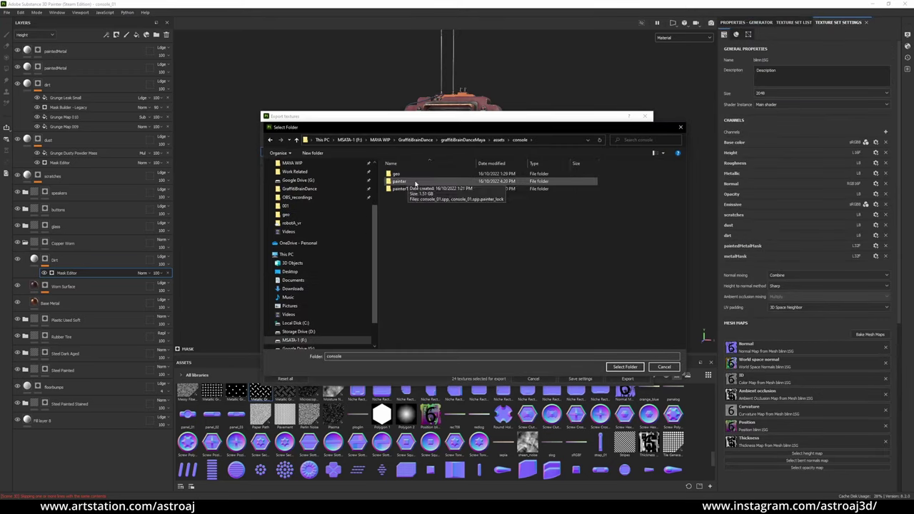
pyautogui.click(625, 366)
pyautogui.click(302, 133)
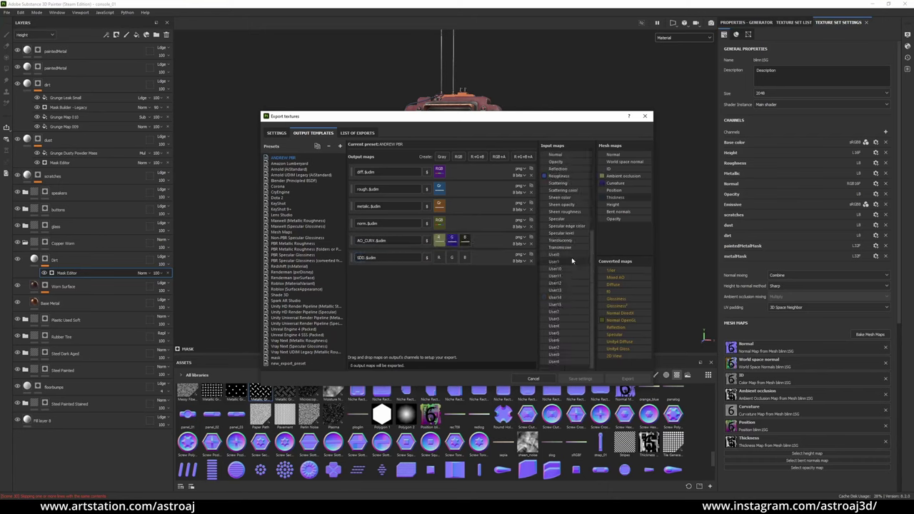
pyautogui.moveTo(564, 255); pyautogui.dragTo(438, 258)
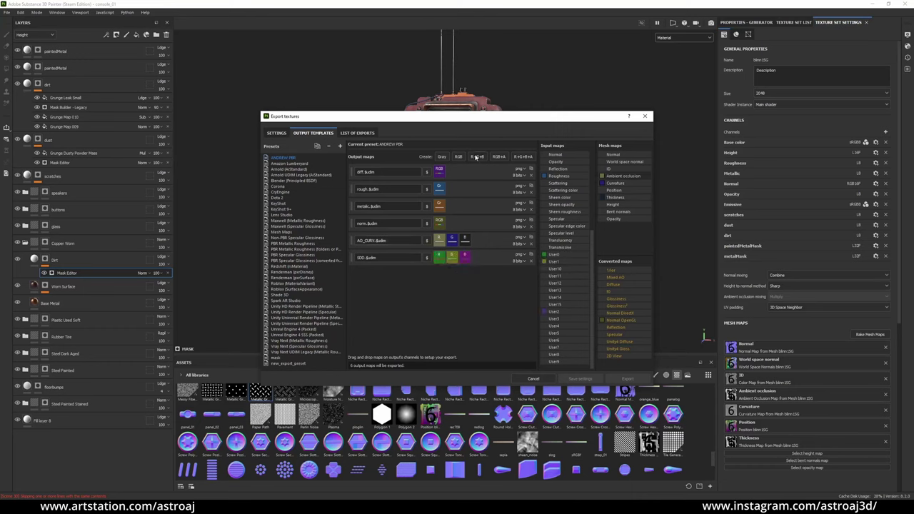
pyautogui.write('metMask')
pyautogui.click(424, 292)
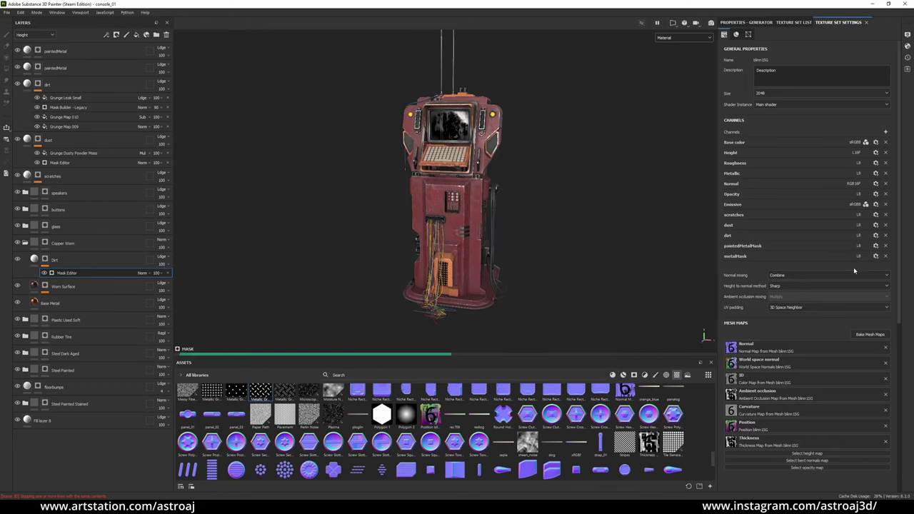
# Confirm the output folder and TIFF file type, then export the textures
pyautogui.hotkey('ctrl', 'shift', 'e')
pyautogui.click(607, 163)
pyautogui.click(622, 367)
pyautogui.click(461, 188)
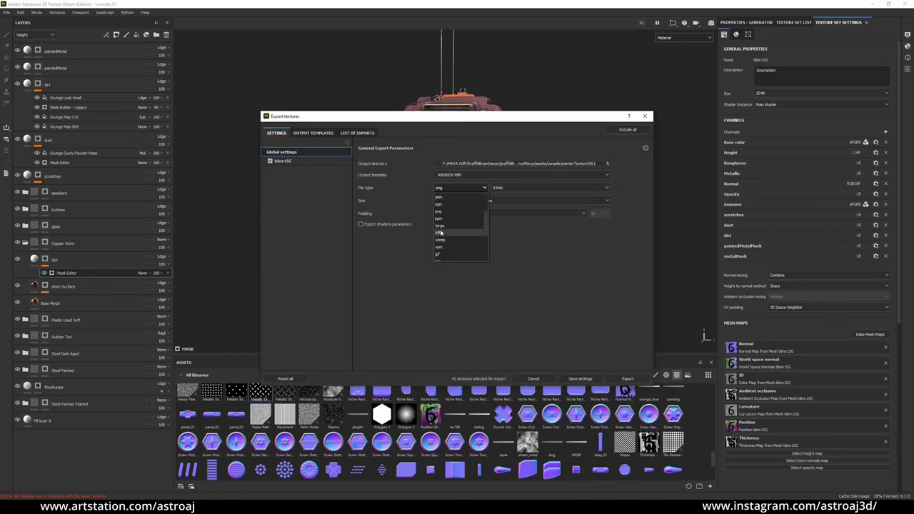
pyautogui.click(326, 133)
pyautogui.click(276, 133)
pyautogui.click(629, 378)
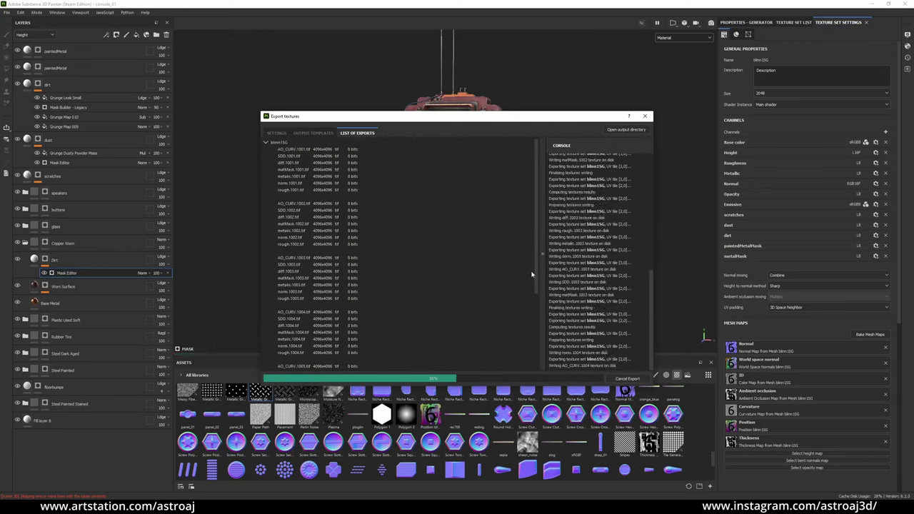
pyautogui.click(645, 116)
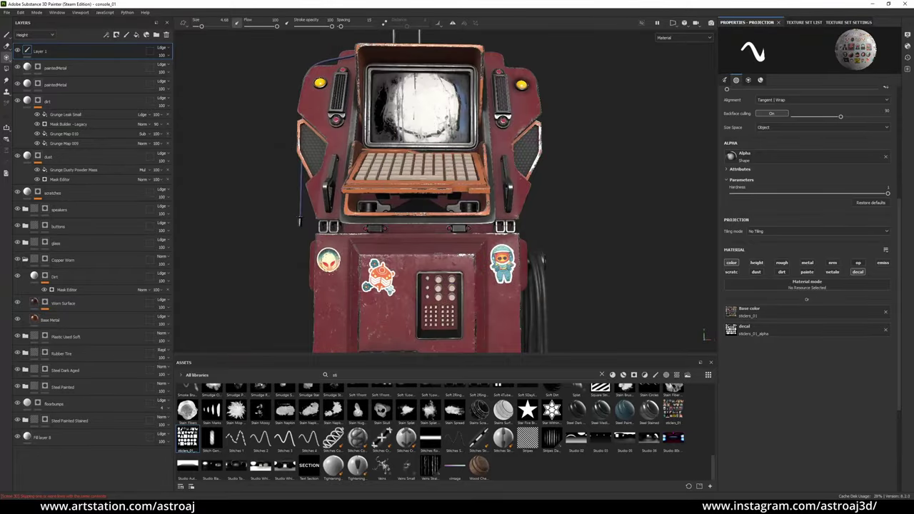
# Enlarge the projected stickers_01 sheet over the console's panels
pyautogui.scroll(3, 539, 218)
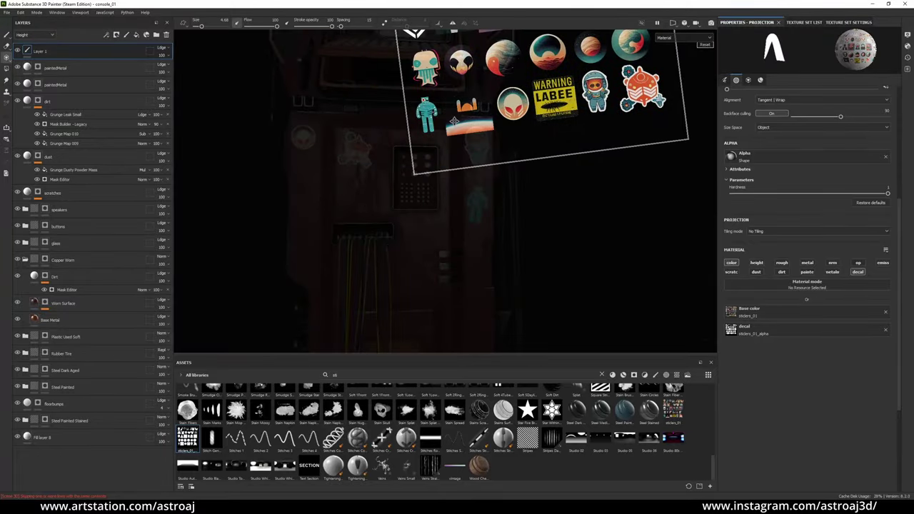
pyautogui.scroll(-5, 539, 217)
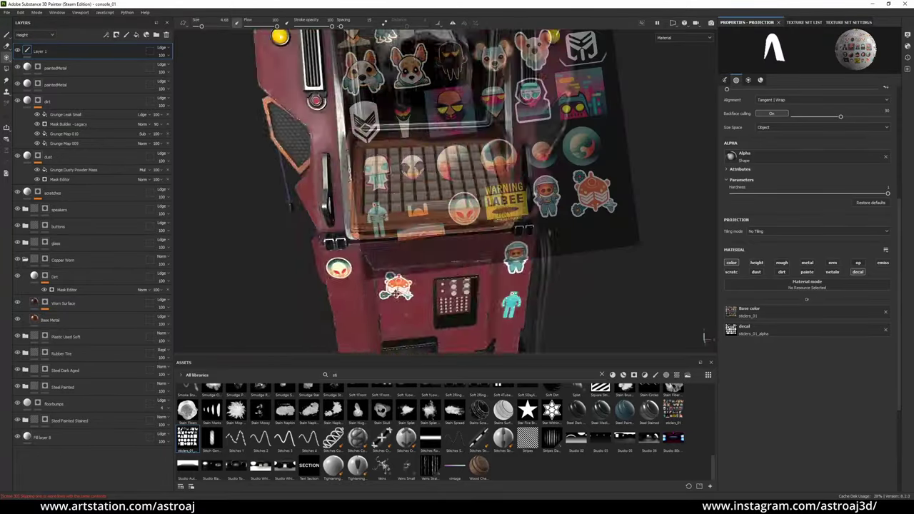
pyautogui.scroll(5, 350, 193)
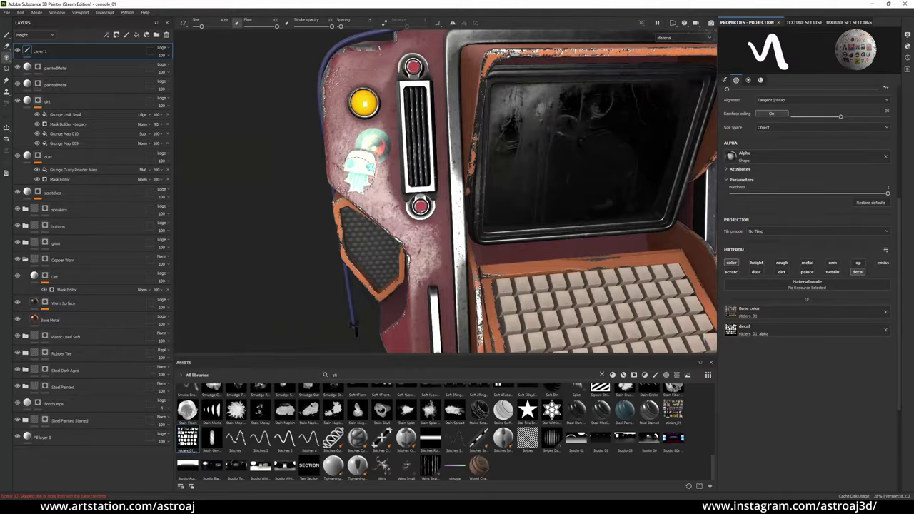
pyautogui.moveTo(283, 164); pyautogui.dragTo(705, 337, button='right')
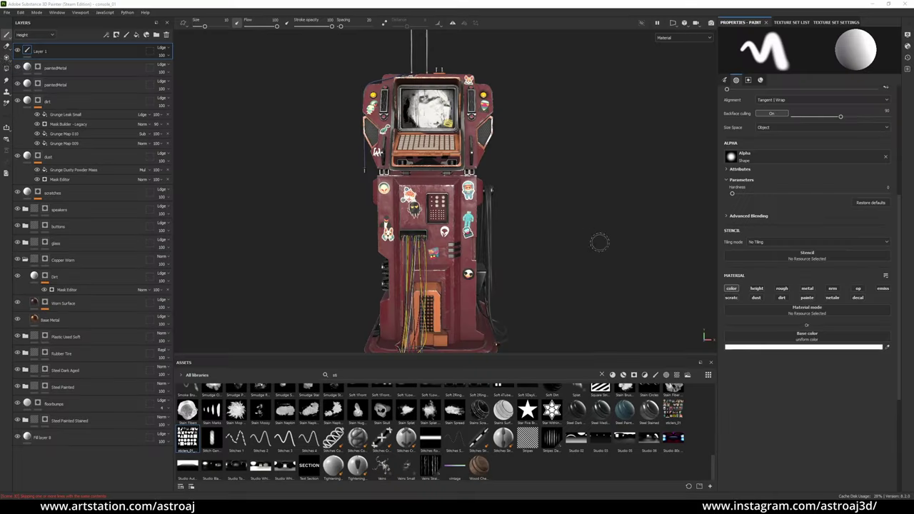
# Import the graffiti image and add a new paint layer that paints height and roughness
pyautogui.click(710, 485)
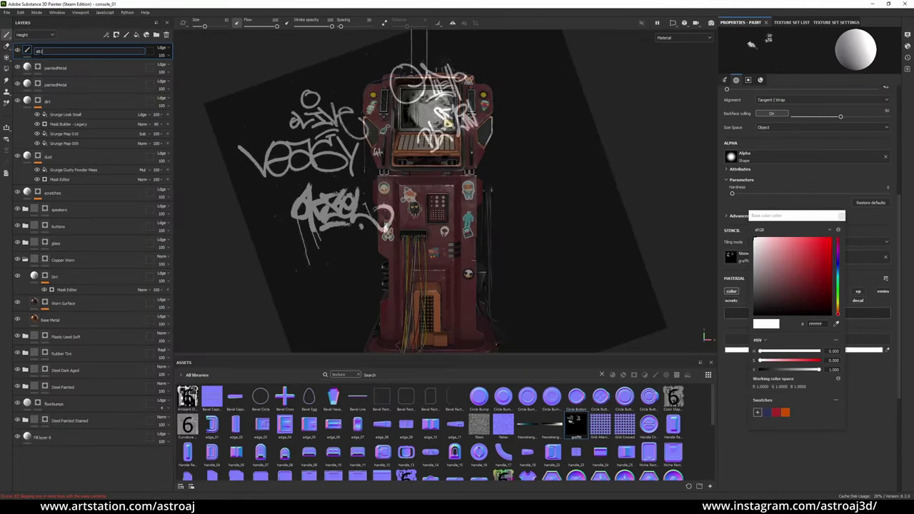
pyautogui.click(125, 38)
pyautogui.click(822, 297)
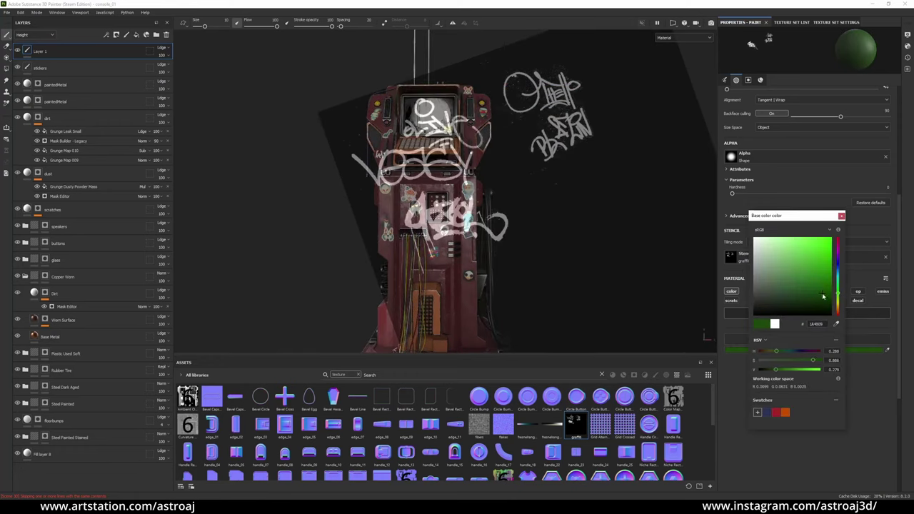
pyautogui.click(733, 331)
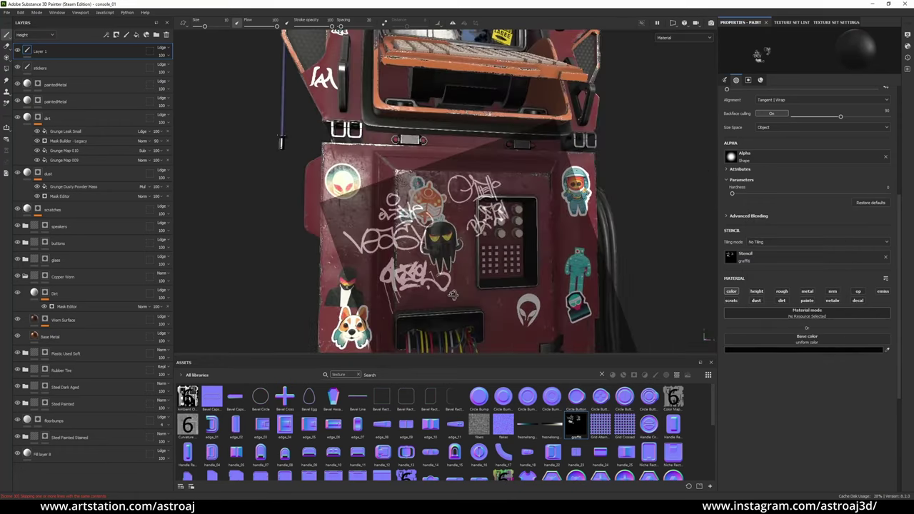
pyautogui.click(782, 291)
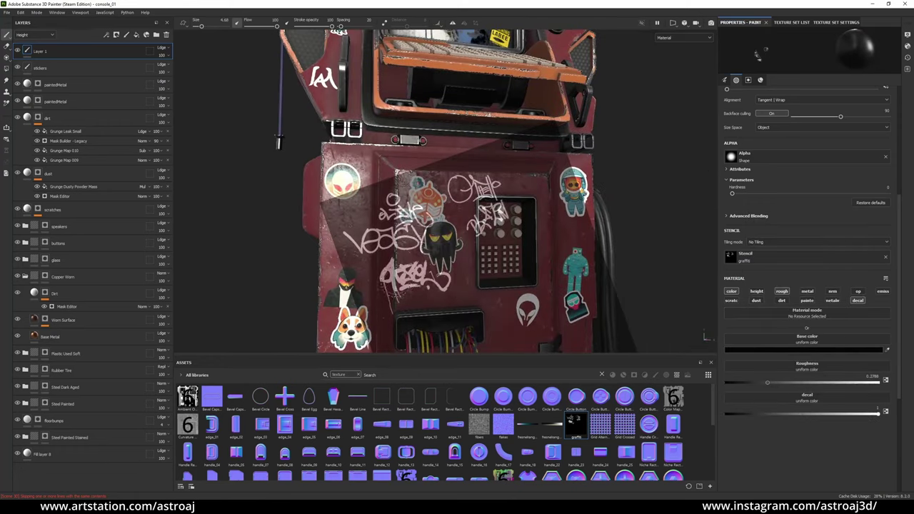
pyautogui.click(756, 291)
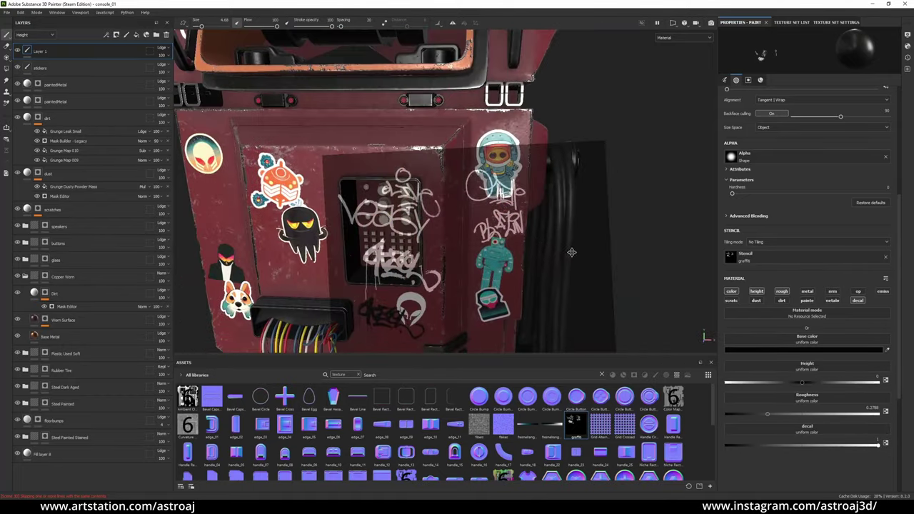
# Paint purple graffiti tags, then move Plastic Used Soft and Rubber Tire above buttons
pyautogui.click(805, 349)
pyautogui.moveTo(837, 300); pyautogui.dragTo(837, 258)
pyautogui.click(814, 285)
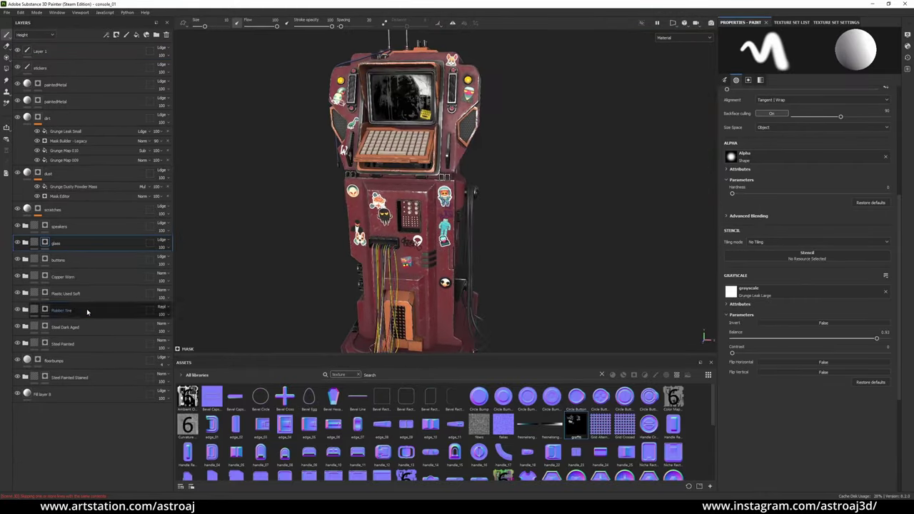
pyautogui.moveTo(88, 311); pyautogui.dragTo(79, 259)
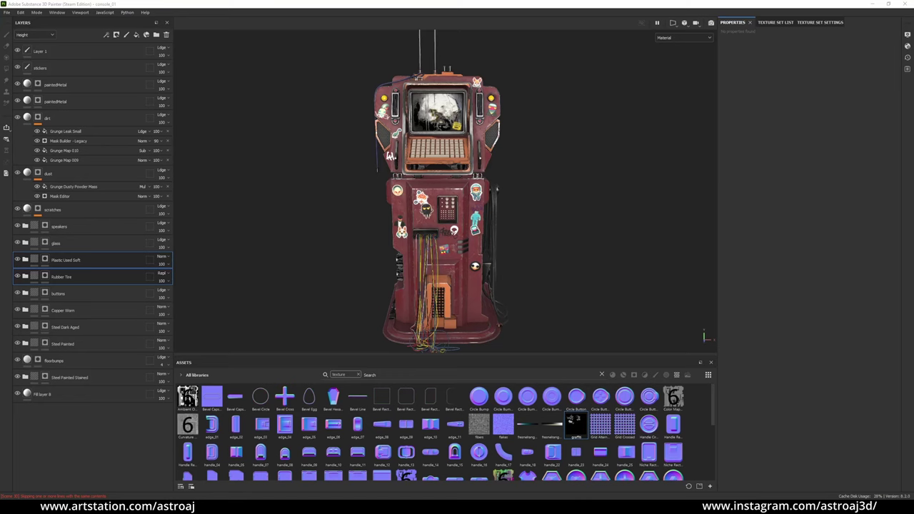
# Import screen.jpg, name the top layer graffiti and add a console paint layer
pyautogui.moveTo(528, 208); pyautogui.dragTo(451, 169)
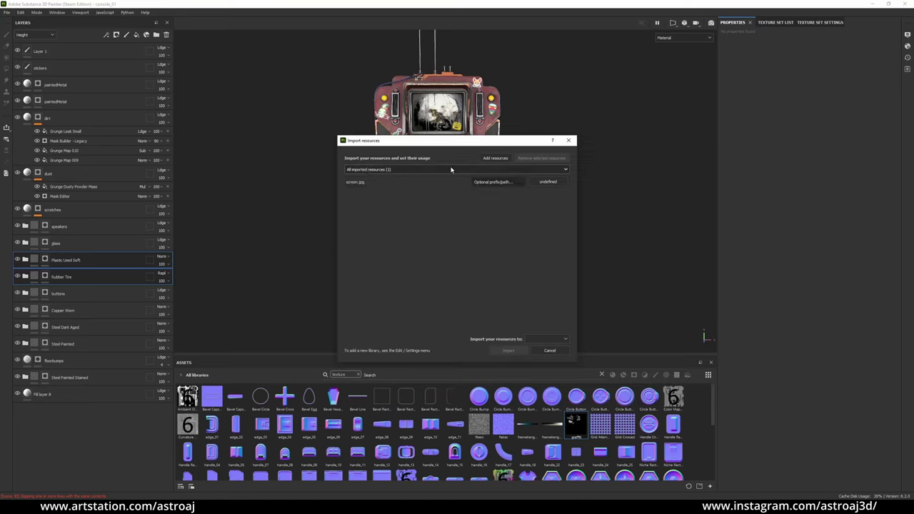
pyautogui.press('Return')
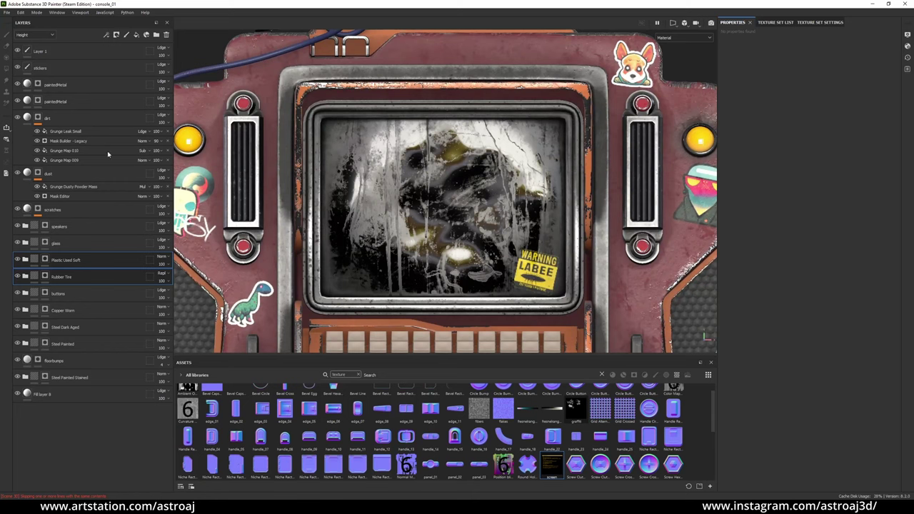
pyautogui.click(80, 50)
pyautogui.write('graffiti')
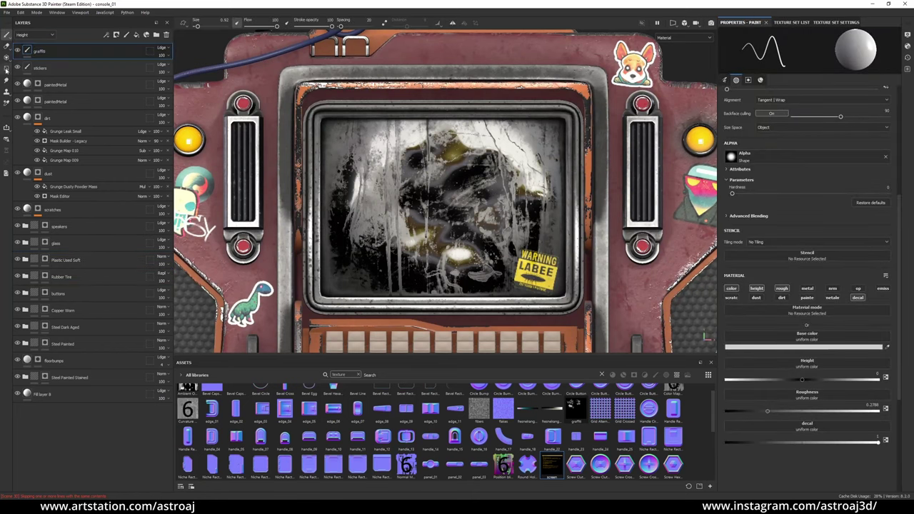
pyautogui.write('console')
# Stencil yellow, colour-only terminal text from screen.jpg onto the monitor, then clear the stencil
pyautogui.moveTo(422, 312); pyautogui.dragTo(742, 256)
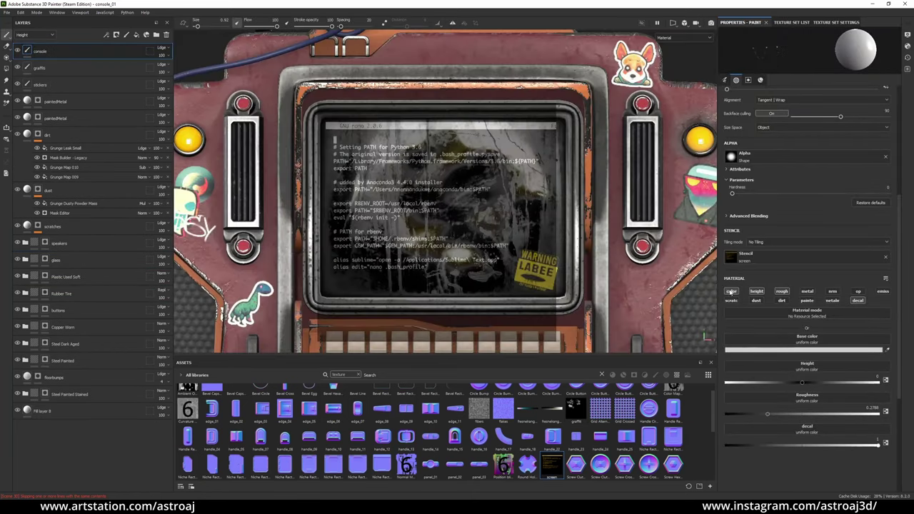
pyautogui.click(757, 291)
pyautogui.click(782, 292)
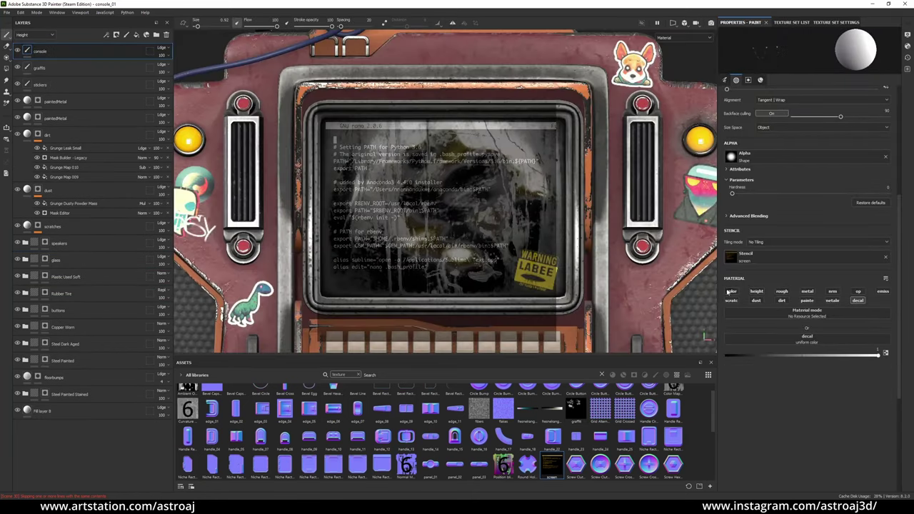
pyautogui.click(804, 350)
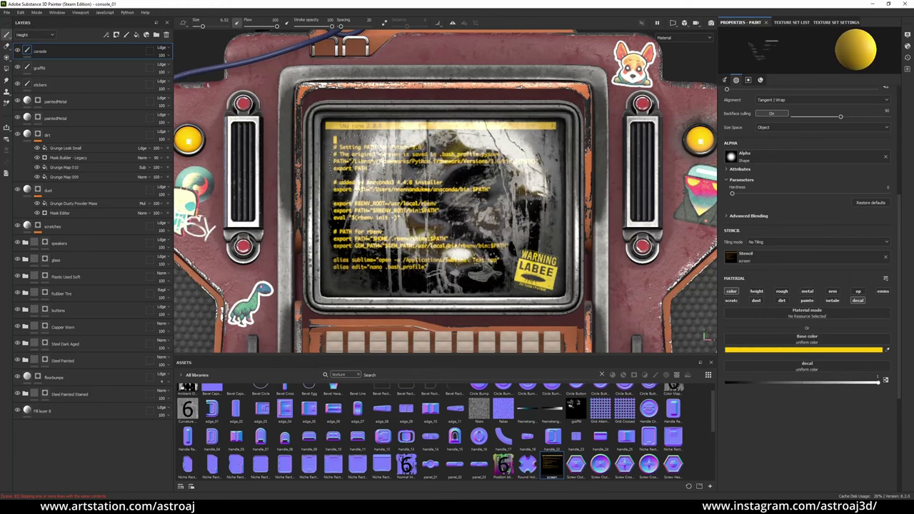
pyautogui.click(885, 256)
# Return to the material view, orbit to the console's side and select Plastic Used Soft
pyautogui.moveTo(500, 215)
pyautogui.keyDown('alt'); pyautogui.mouseDown()
pyautogui.moveTo(443, 175)
pyautogui.moveTo(400, 179)
pyautogui.mouseUp(); pyautogui.keyUp('alt')
pyautogui.press('m')
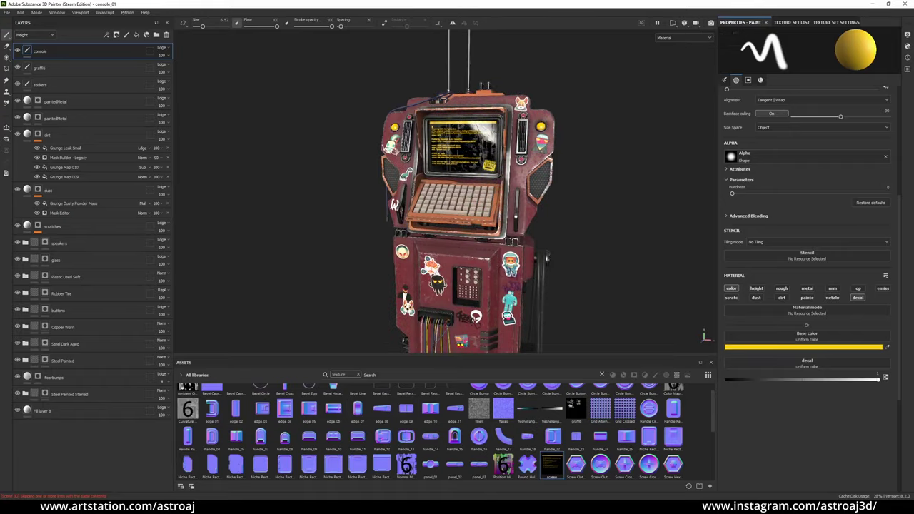
pyautogui.scroll(3, 612, 213)
pyautogui.scroll(-3, 612, 214)
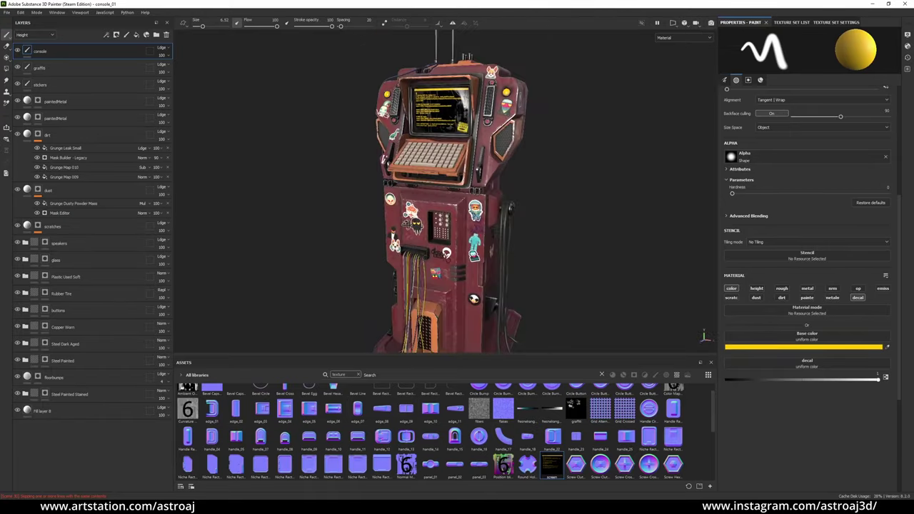
pyautogui.moveTo(542, 214)
pyautogui.keyDown('alt'); pyautogui.mouseDown()
pyautogui.moveTo(612, 214)
pyautogui.moveTo(538, 221)
pyautogui.mouseUp(); pyautogui.keyUp('alt')
pyautogui.click(95, 279)
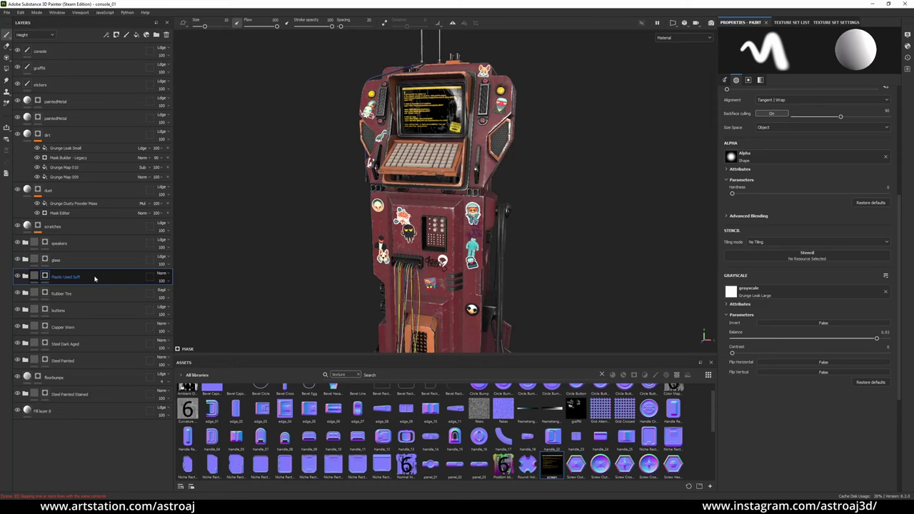
# Search assets for rust, add Rust Fine as a layer and place it in a rust folder
pyautogui.write('rust')
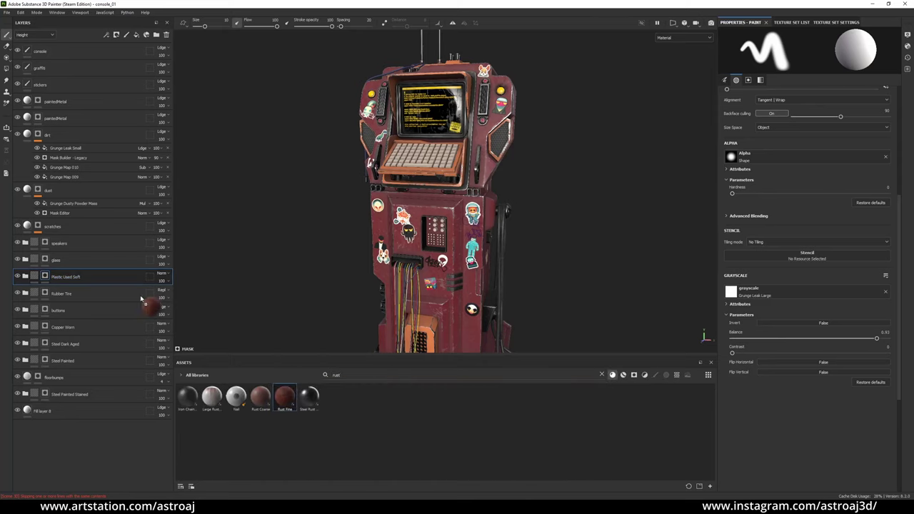
pyautogui.moveTo(141, 299); pyautogui.dragTo(93, 278)
pyautogui.rightClick(71, 293)
pyautogui.click(107, 18)
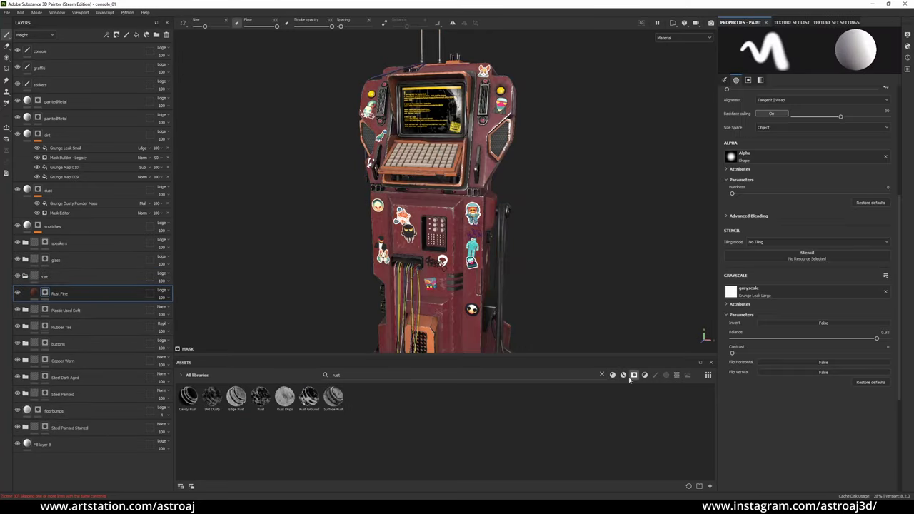
pyautogui.moveTo(212, 397); pyautogui.dragTo(72, 293)
# Mask Rust Fine with the Rust Drips generator, then select the console, graffiti and stickers layers
pyautogui.keyDown('alt'); pyautogui.moveTo(399, 214); pyautogui.dragTo(445, 212); pyautogui.keyUp('alt')
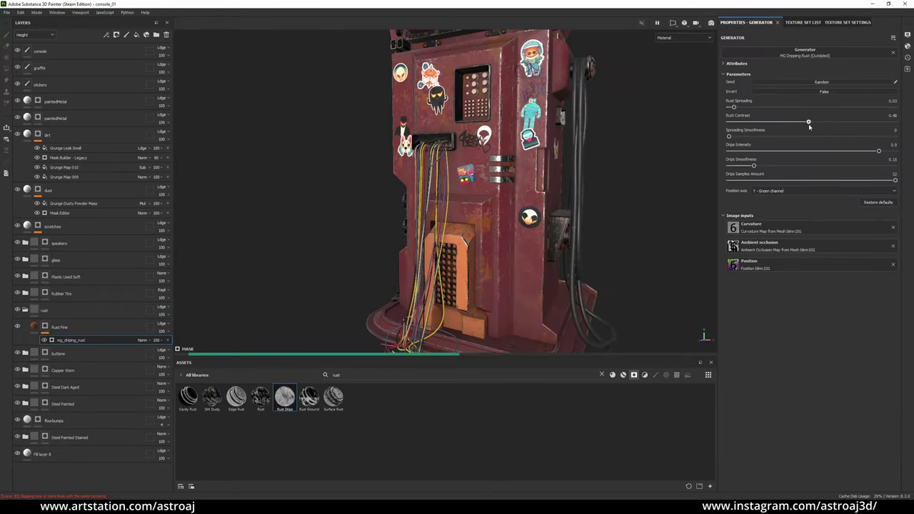
pyautogui.keyDown('alt'); pyautogui.moveTo(423, 272); pyautogui.dragTo(357, 239); pyautogui.keyUp('alt')
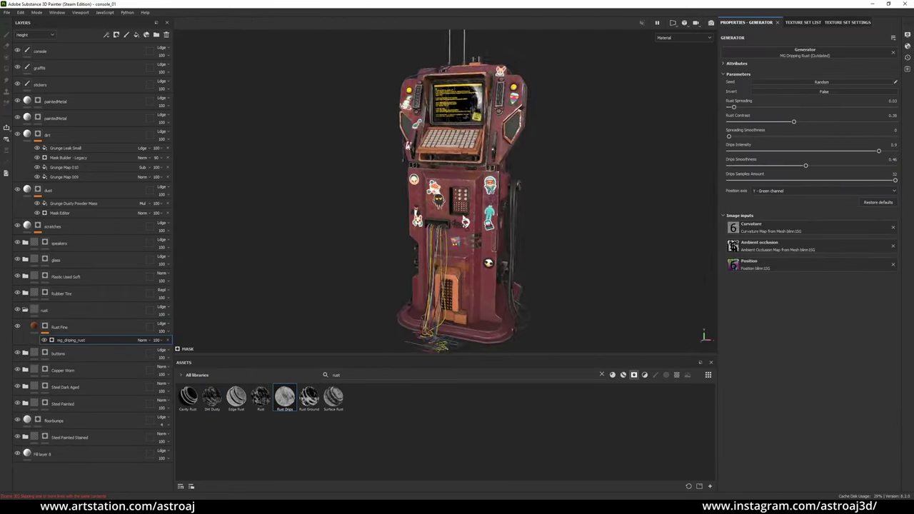
pyautogui.scroll(3, 470, 171)
pyautogui.click(77, 86)
pyautogui.keyDown('shift'); pyautogui.click(107, 51); pyautogui.keyUp('shift')
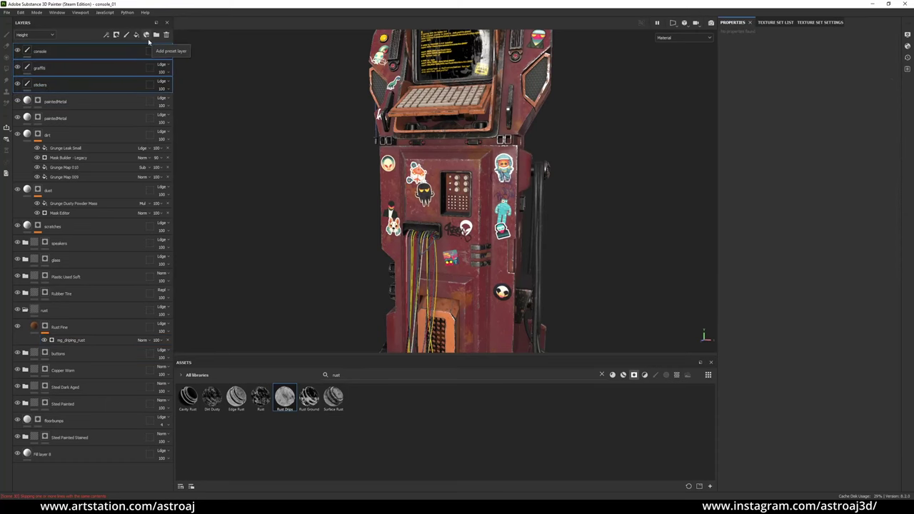
# Group the three decal layers into a new decals folder and switch to brush painting
pyautogui.click(156, 35)
pyautogui.press('1')
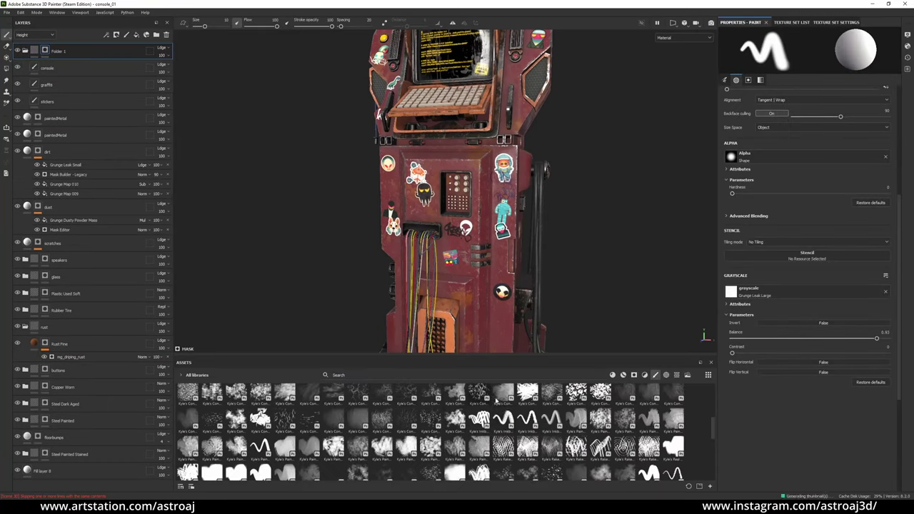
pyautogui.click(552, 397)
pyautogui.scroll(5, 357, 214)
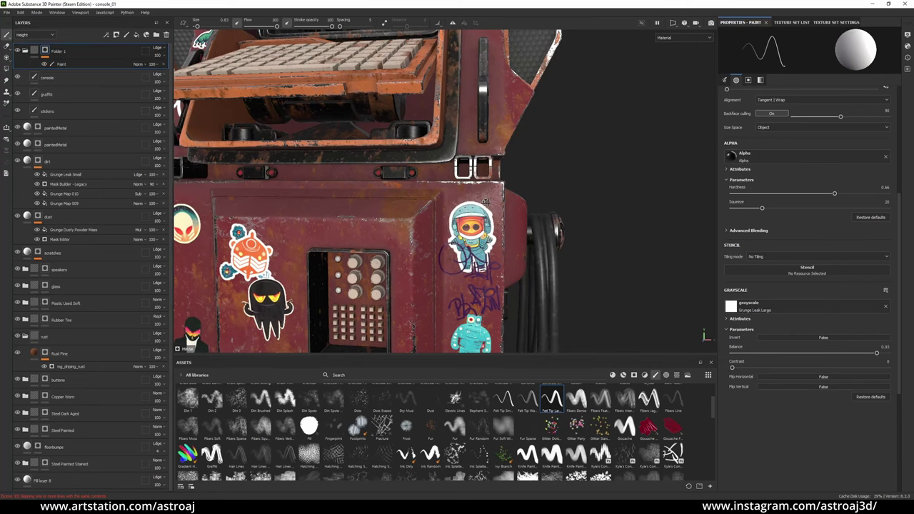
# Select the paint layer inside the decals folder and choose the Charcoal Brush
pyautogui.click(61, 78)
pyautogui.click(61, 63)
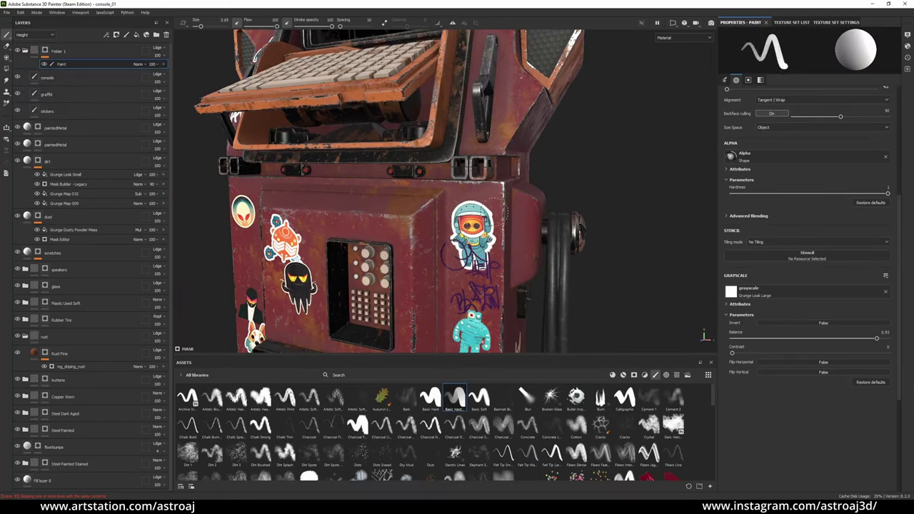
pyautogui.click(357, 427)
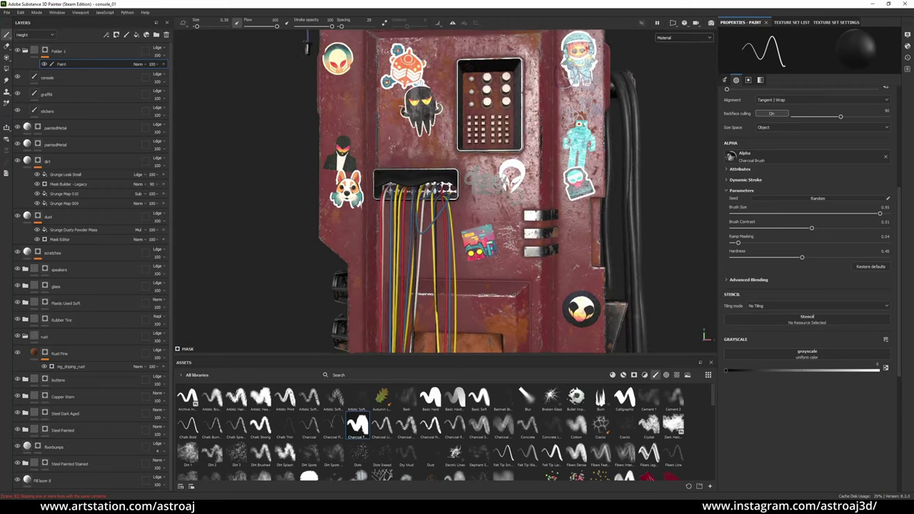
pyautogui.keyDown('alt'); pyautogui.moveTo(342, 186); pyautogui.dragTo(443, 184); pyautogui.keyUp('alt')
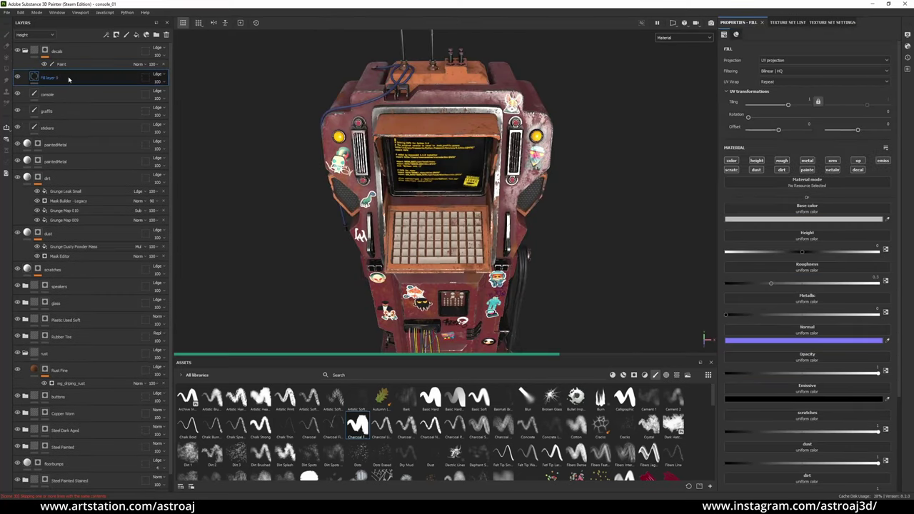
# Set the letters fill colour to black and import the letters image as a keypad stencil
pyautogui.rightClick(44, 80)
pyautogui.click(44, 80)
pyautogui.write('letters')
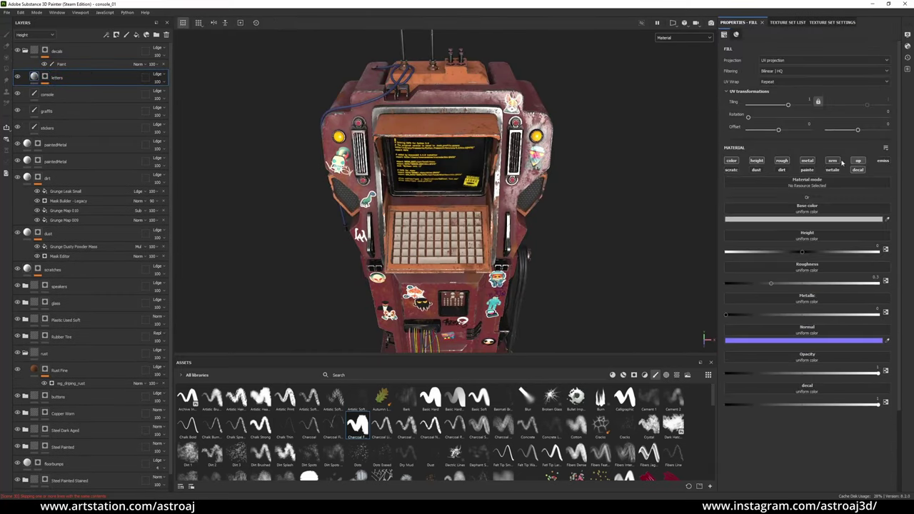
pyautogui.click(803, 220)
pyautogui.click(785, 321)
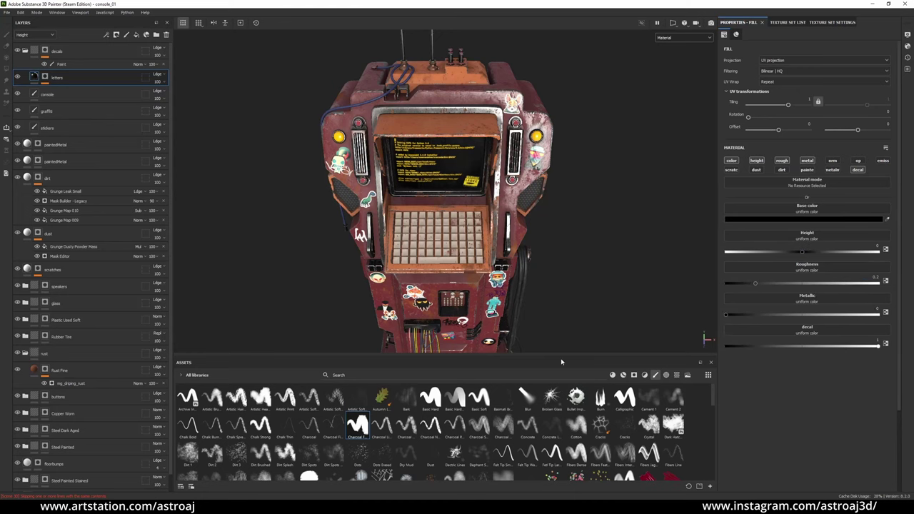
pyautogui.press('Return')
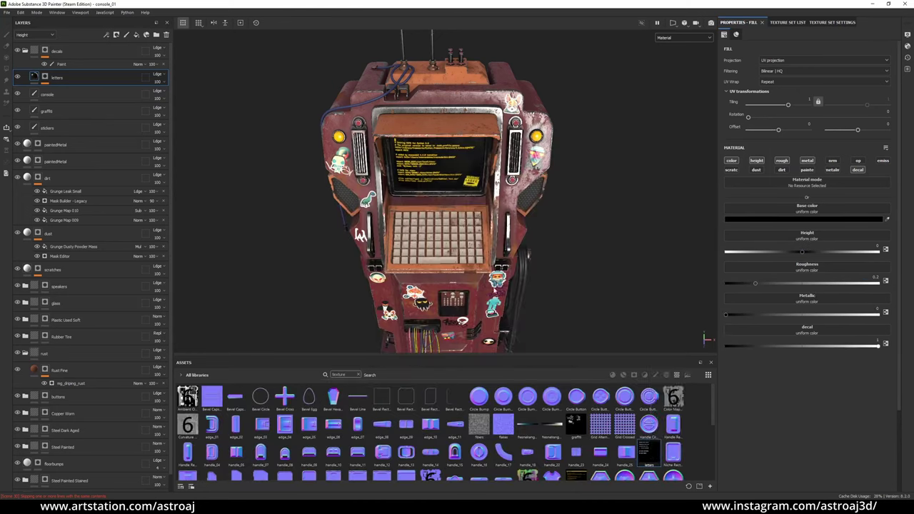
pyautogui.scroll(5, 366, 178)
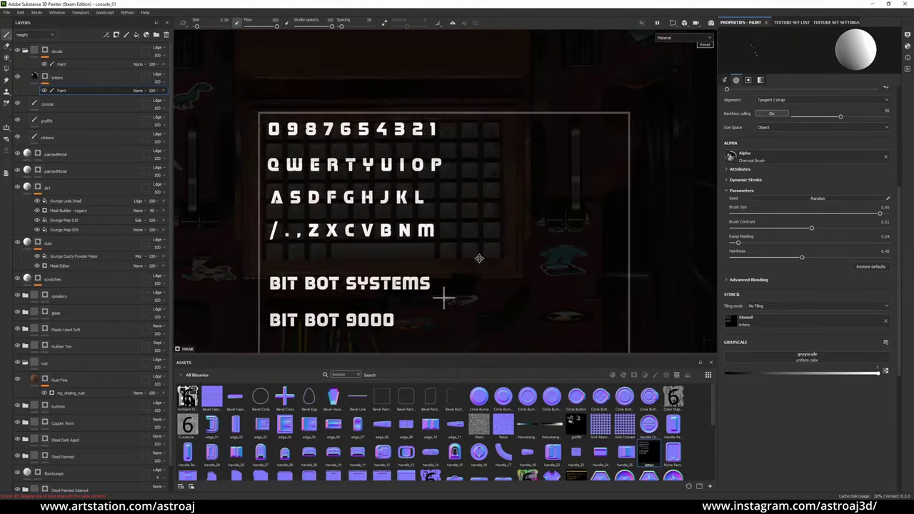
pyautogui.moveTo(439, 295); pyautogui.dragTo(557, 265, button='middle')
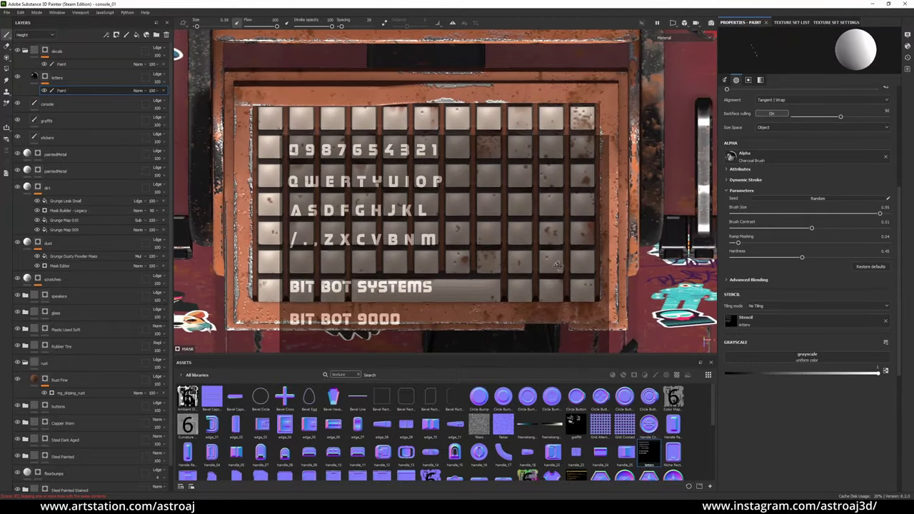
# Shrink the letters stencil and stamp A through L onto the third keypad row
pyautogui.click(827, 22)
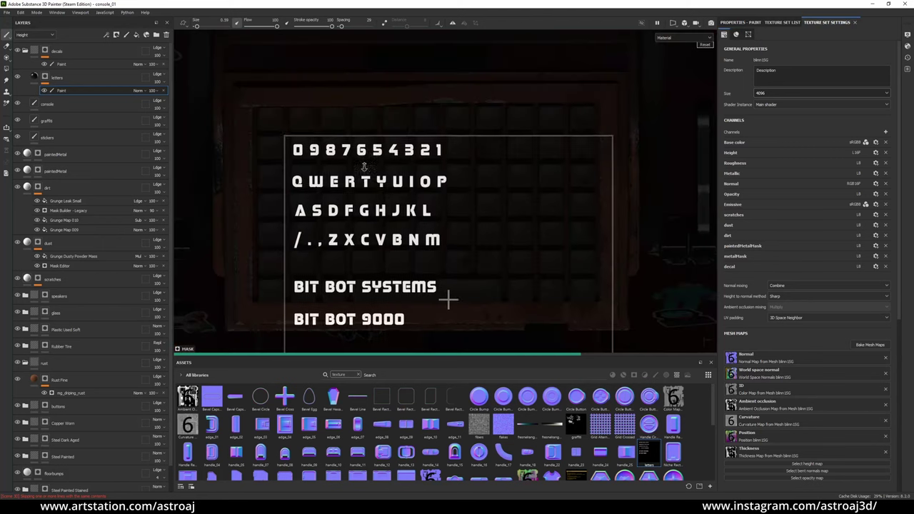
pyautogui.moveTo(446, 300); pyautogui.dragTo(422, 261, button='right')
pyautogui.press('1')
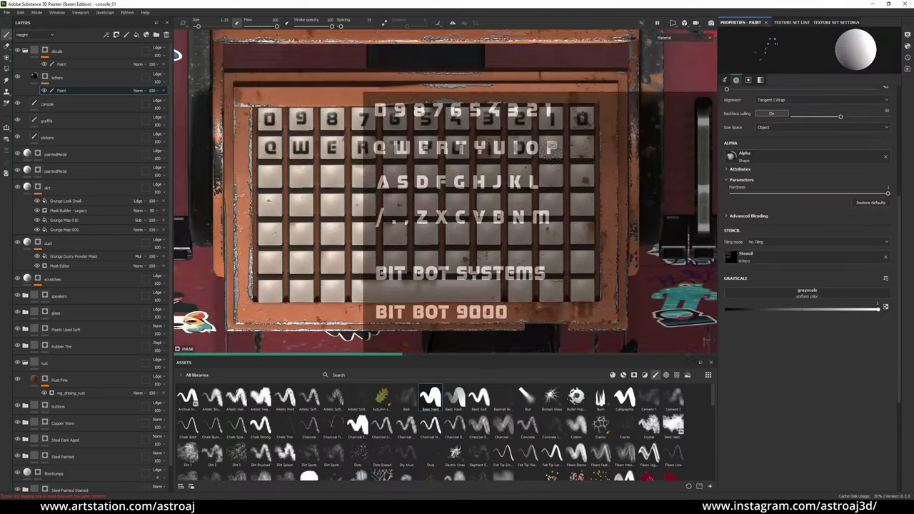
pyautogui.moveTo(469, 215); pyautogui.dragTo(428, 236, button='middle')
pyautogui.click(270, 177)
pyautogui.moveTo(519, 312); pyautogui.dragTo(469, 282, button='middle')
pyautogui.moveTo(301, 177); pyautogui.dragTo(332, 177)
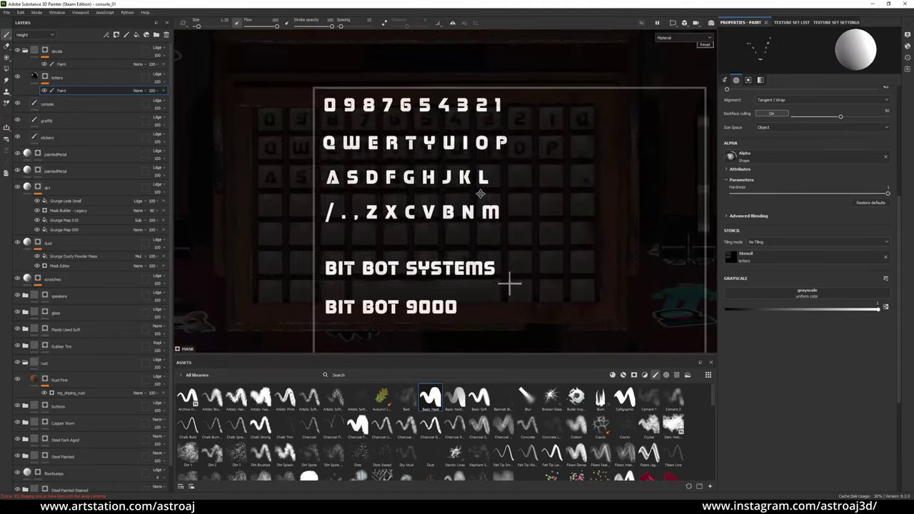
pyautogui.moveTo(505, 286); pyautogui.dragTo(535, 281, button='middle')
pyautogui.moveTo(363, 177); pyautogui.dragTo(489, 177)
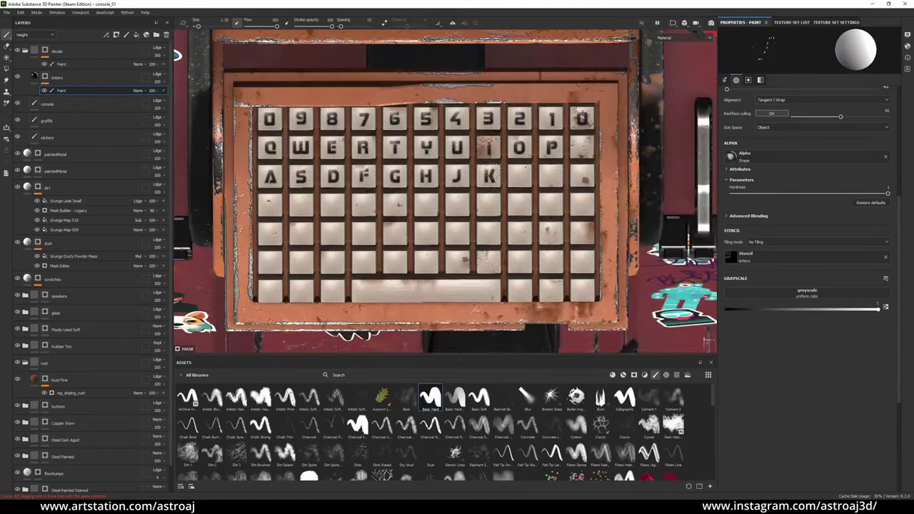
pyautogui.click(520, 177)
# Slide the stencil across the keypad and paint letters into the right column
pyautogui.moveTo(467, 271); pyautogui.dragTo(532, 271, button='middle')
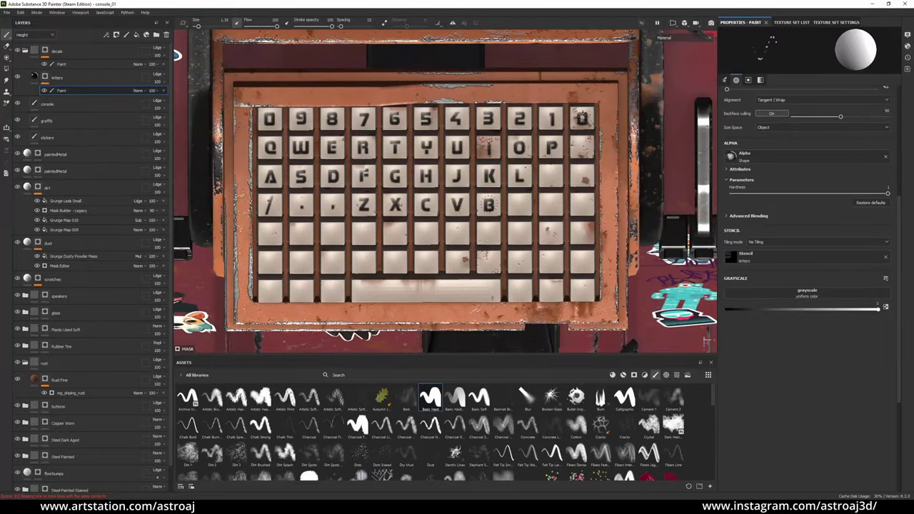
pyautogui.moveTo(497, 217)
pyautogui.mouseDown(button='middle')
pyautogui.moveTo(545, 217)
pyautogui.moveTo(447, 340)
pyautogui.mouseUp(button='middle')
pyautogui.moveTo(346, 340)
pyautogui.mouseDown(button='middle')
pyautogui.moveTo(697, 341)
pyautogui.moveTo(562, 327)
pyautogui.mouseUp(button='middle')
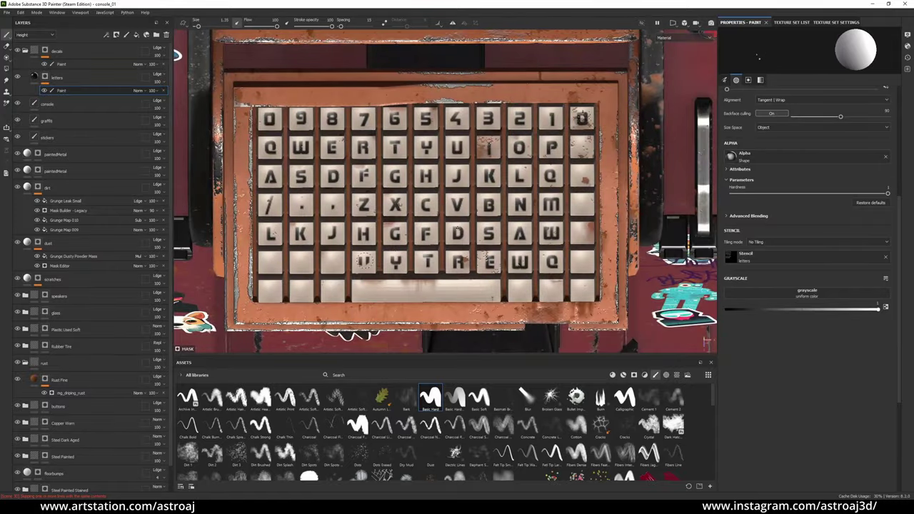
pyautogui.moveTo(511, 279); pyautogui.dragTo(251, 279, button='middle')
pyautogui.moveTo(582, 147); pyautogui.dragTo(582, 262)
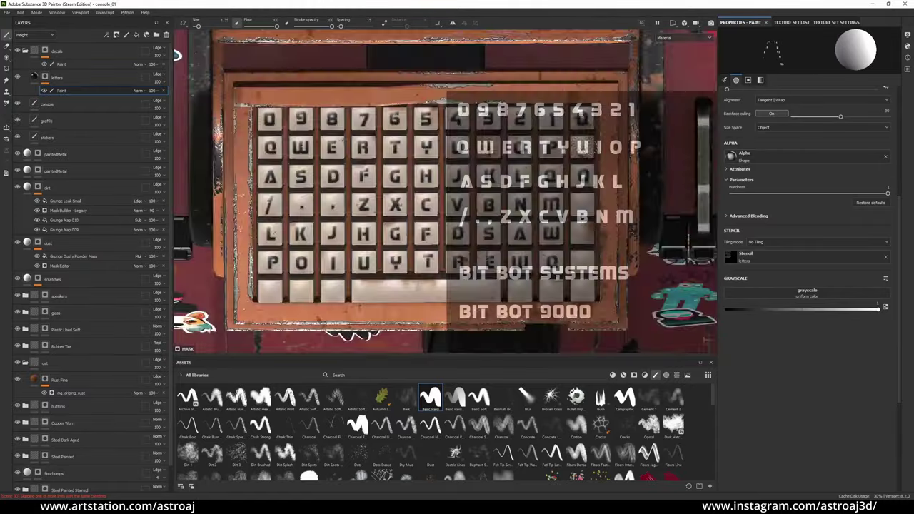
# Orbit and zoom around the console to inspect the stamped keypad
pyautogui.scroll(-3, 582, 262)
pyautogui.scroll(5, 429, 307)
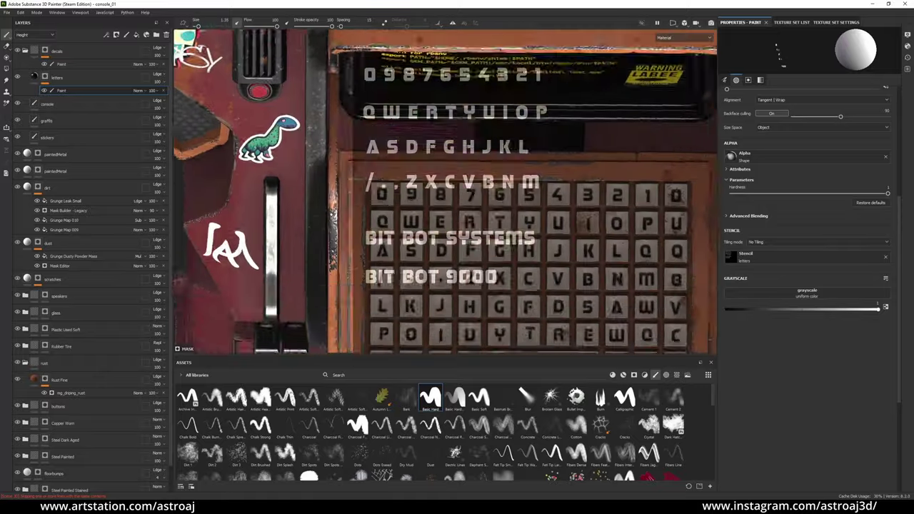
pyautogui.scroll(-1, 427, 307)
pyautogui.scroll(-1, 427, 307)
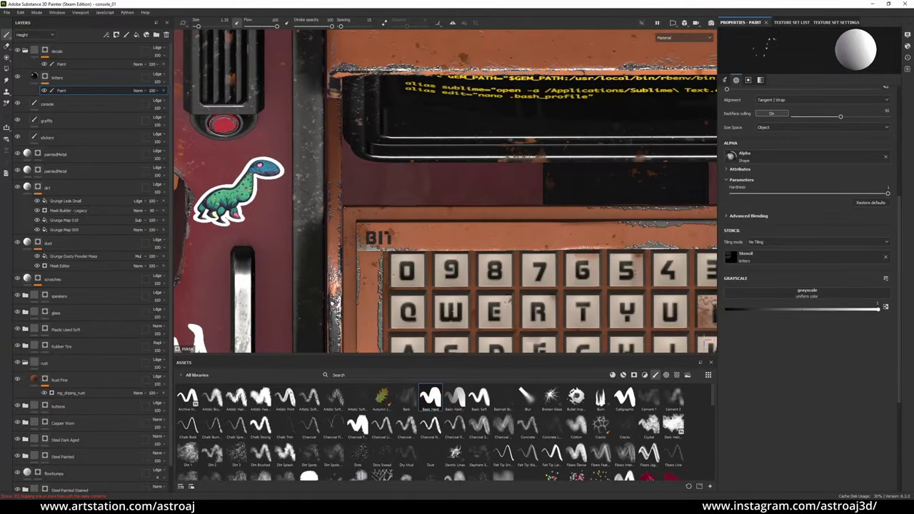
pyautogui.scroll(-2, 427, 308)
pyautogui.scroll(-2, 427, 307)
pyautogui.scroll(2, 416, 214)
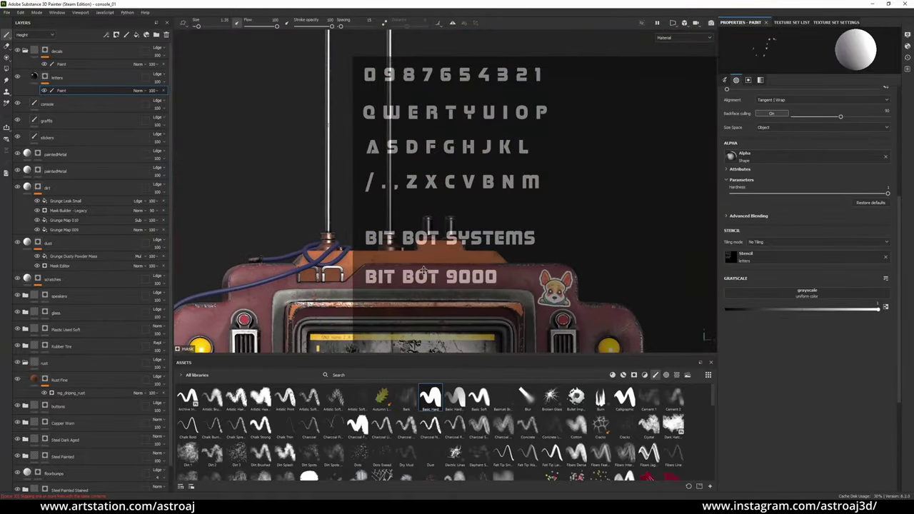
pyautogui.moveTo(372, 178)
pyautogui.keyDown('alt'); pyautogui.mouseDown()
pyautogui.moveTo(416, 174)
pyautogui.moveTo(399, 214)
pyautogui.mouseUp(); pyautogui.keyUp('alt')
pyautogui.scroll(-3, 400, 214)
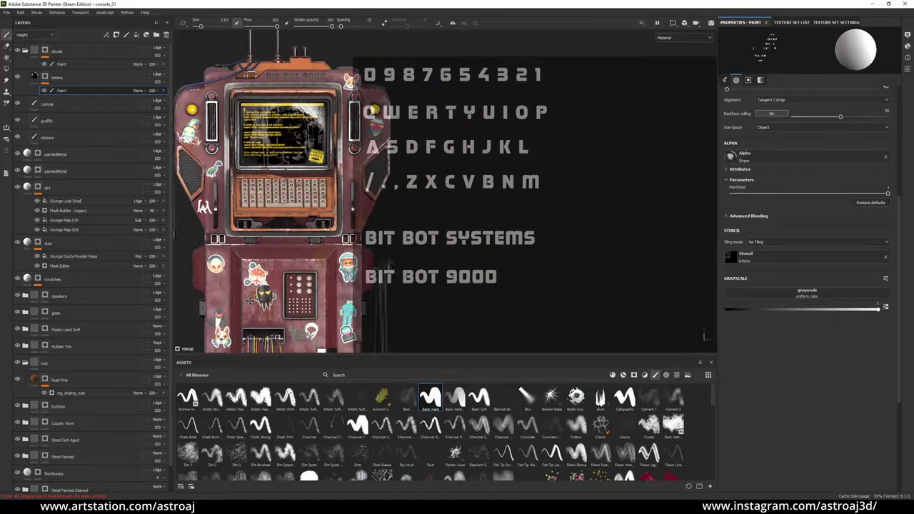
pyautogui.keyDown('alt'); pyautogui.moveTo(400, 214); pyautogui.dragTo(403, 241, button='middle'); pyautogui.keyUp('alt')
pyautogui.keyDown('alt'); pyautogui.moveTo(398, 265); pyautogui.dragTo(429, 235); pyautogui.keyUp('alt')
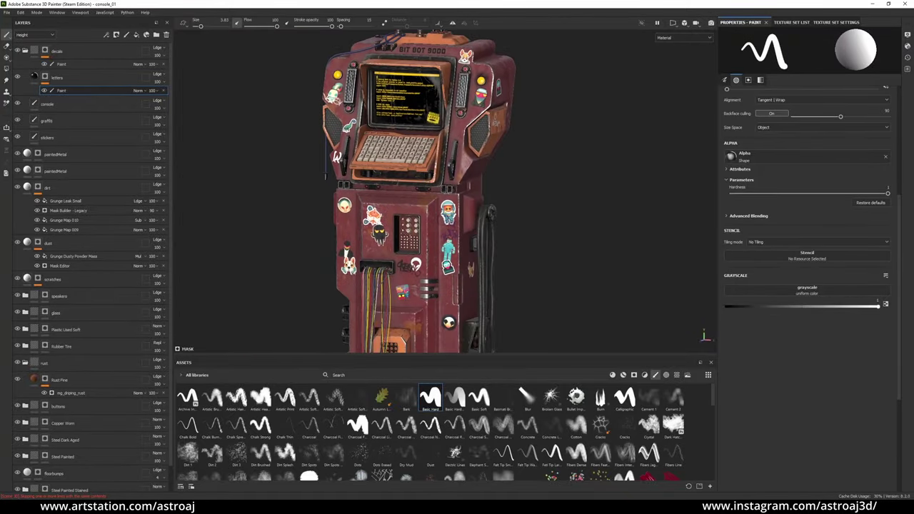
pyautogui.scroll(5, 428, 179)
# Enable the Normal channel on the letters fill layer to give an engraved relief
pyautogui.click(130, 78)
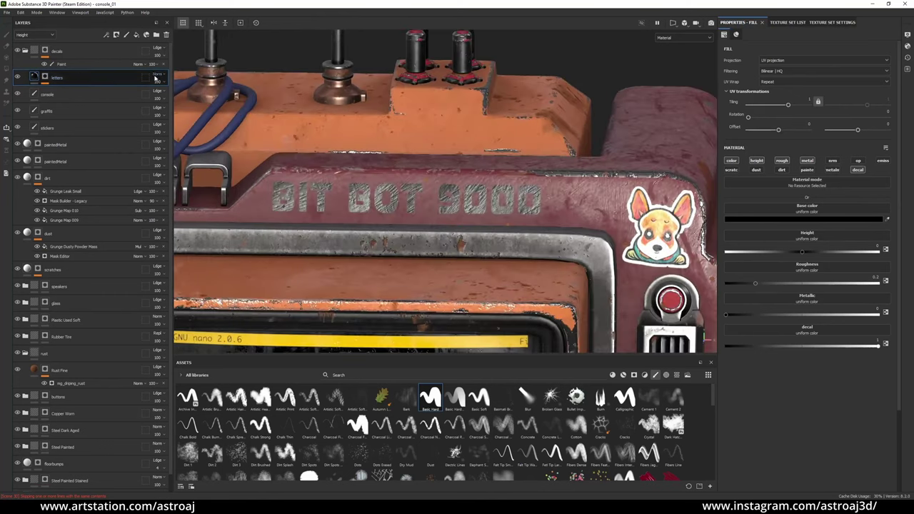
pyautogui.click(34, 34)
pyautogui.click(29, 51)
pyautogui.click(158, 78)
pyautogui.click(159, 80)
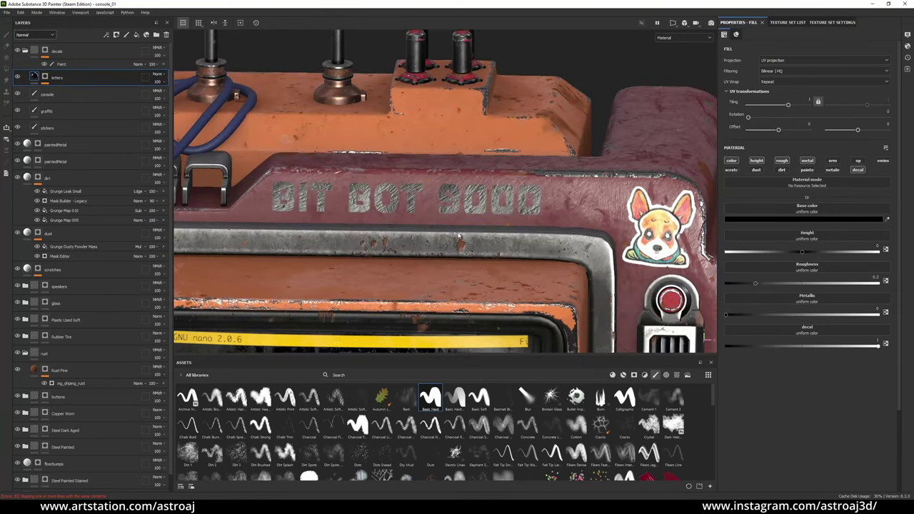
pyautogui.click(158, 74)
pyautogui.click(157, 80)
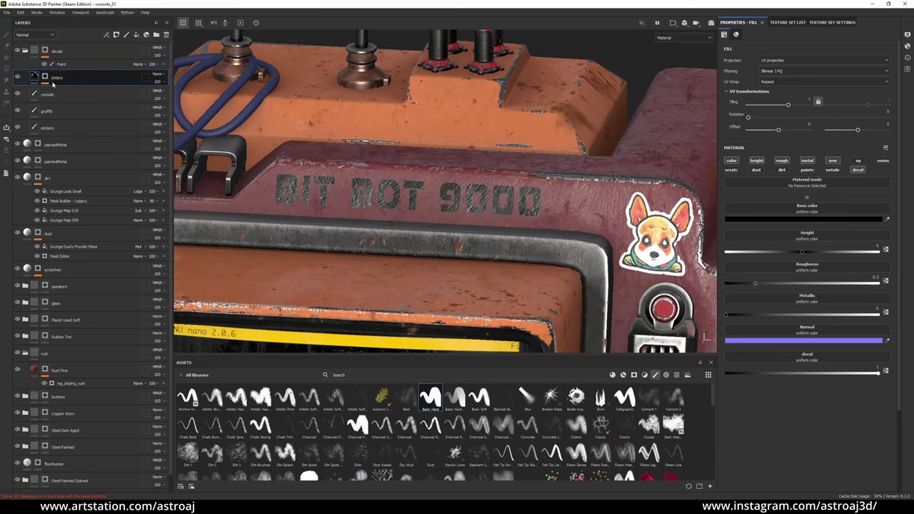
# Set a negative height on the letters layer so the lettering pushes inward
pyautogui.click(34, 34)
pyautogui.click(28, 43)
pyautogui.click(158, 75)
pyautogui.click(158, 92)
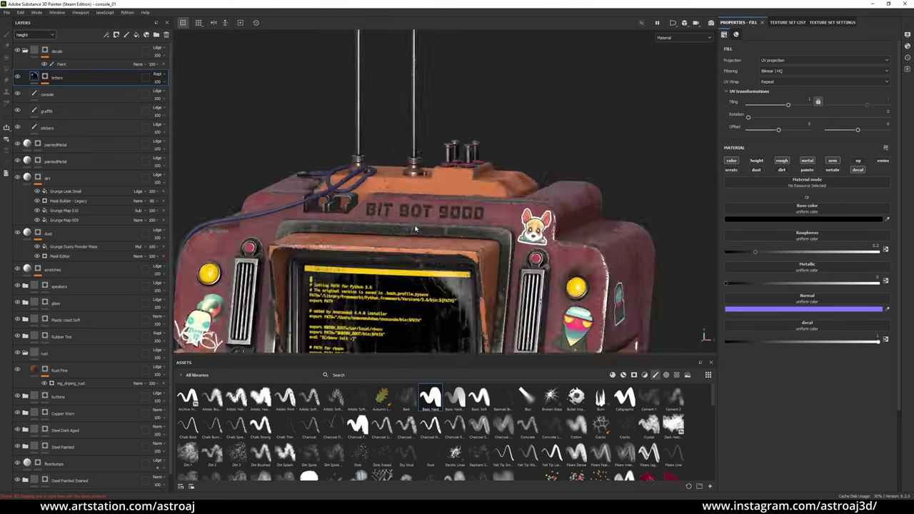
# Select the decals Paint layer, choose the Dirt 2 brush and bring up Texture Set Settings
pyautogui.click(61, 63)
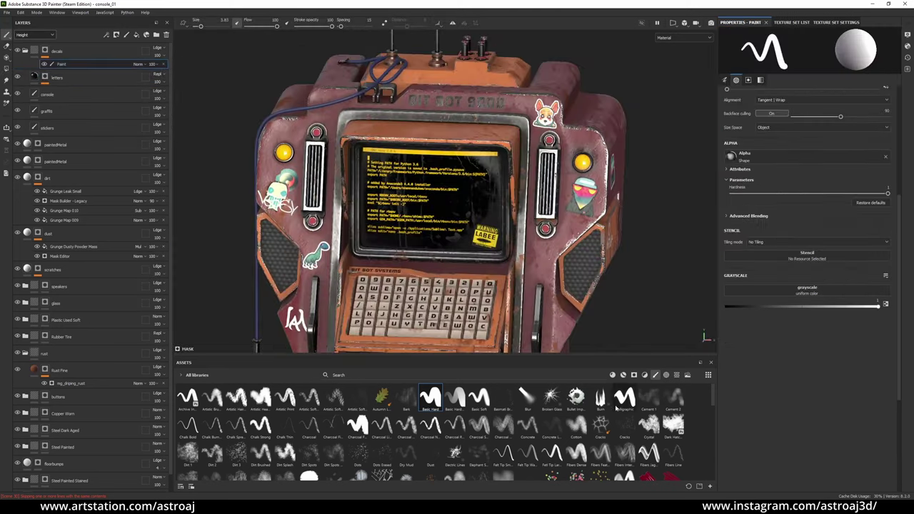
pyautogui.moveTo(429, 214)
pyautogui.keyDown('alt'); pyautogui.mouseDown()
pyautogui.moveTo(450, 189)
pyautogui.moveTo(543, 228)
pyautogui.moveTo(707, 340)
pyautogui.mouseUp(); pyautogui.keyUp('alt')
pyautogui.keyDown('alt'); pyautogui.moveTo(360, 240); pyautogui.dragTo(283, 53); pyautogui.keyUp('alt')
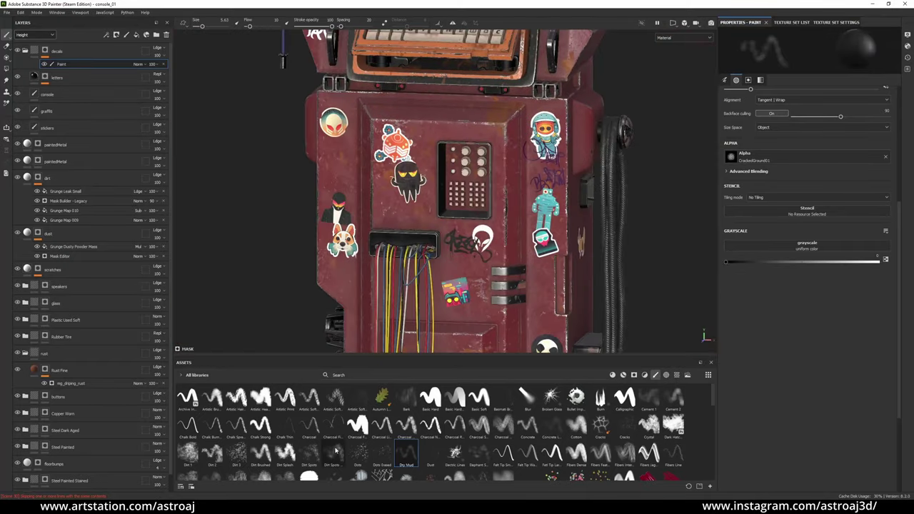
pyautogui.click(212, 454)
pyautogui.moveTo(400, 243)
pyautogui.keyDown('alt'); pyautogui.mouseDown()
pyautogui.moveTo(414, 178)
pyautogui.moveTo(429, 236)
pyautogui.moveTo(406, 247)
pyautogui.mouseUp(); pyautogui.keyUp('alt')
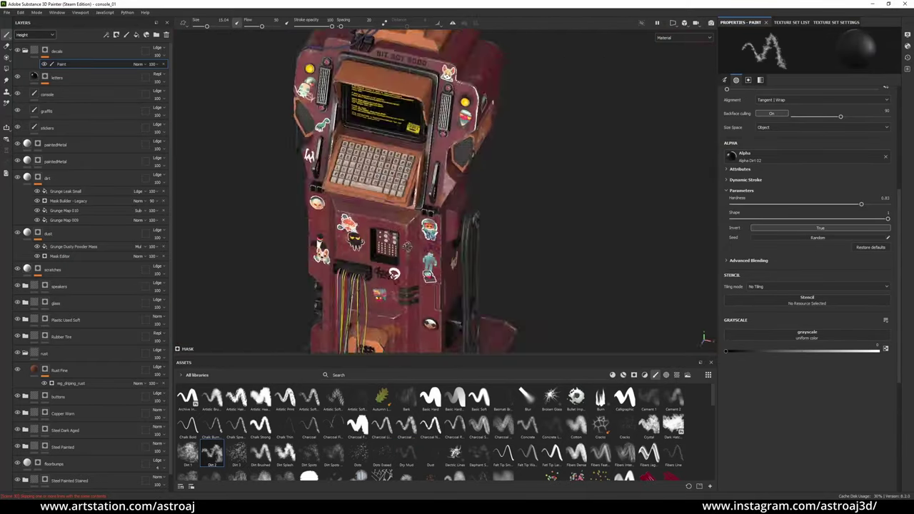
pyautogui.moveTo(406, 246)
pyautogui.keyDown('alt'); pyautogui.mouseDown(button='right')
pyautogui.moveTo(428, 214)
pyautogui.moveTo(378, 241)
pyautogui.mouseUp(button='right'); pyautogui.keyUp('alt')
pyautogui.moveTo(378, 240)
pyautogui.keyDown('alt'); pyautogui.mouseDown()
pyautogui.moveTo(321, 179)
pyautogui.moveTo(356, 145)
pyautogui.moveTo(382, 193)
pyautogui.mouseUp(); pyautogui.keyUp('alt')
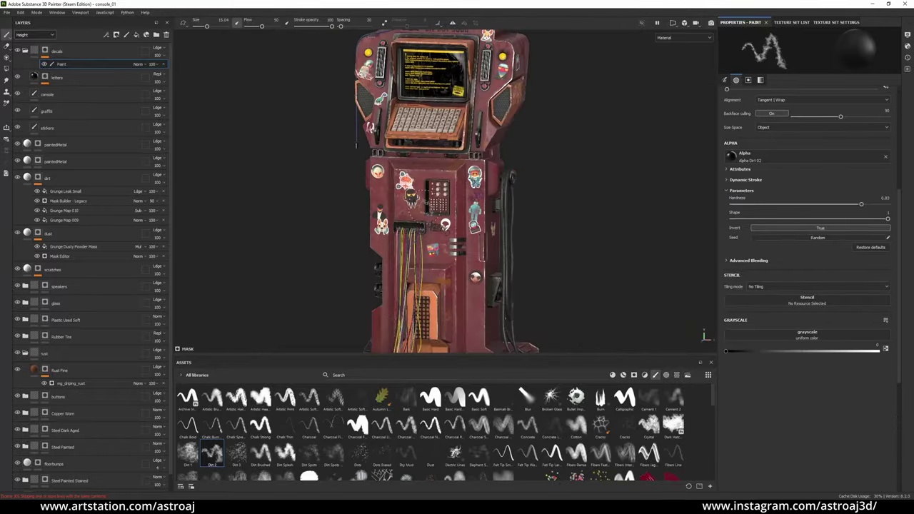
pyautogui.click(826, 22)
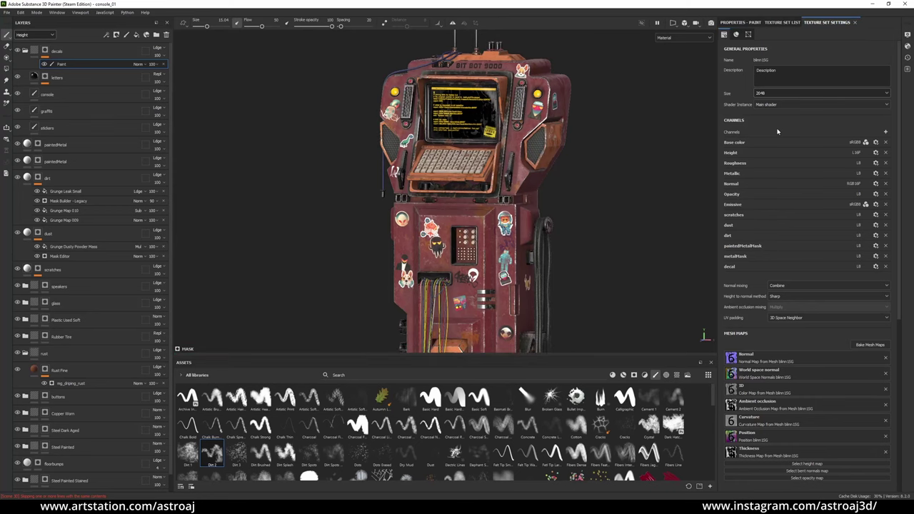
# Add a new rust user channel to the texture set
pyautogui.keyDown('alt'); pyautogui.moveTo(543, 179); pyautogui.dragTo(400, 185); pyautogui.keyUp('alt')
pyautogui.click(44, 79)
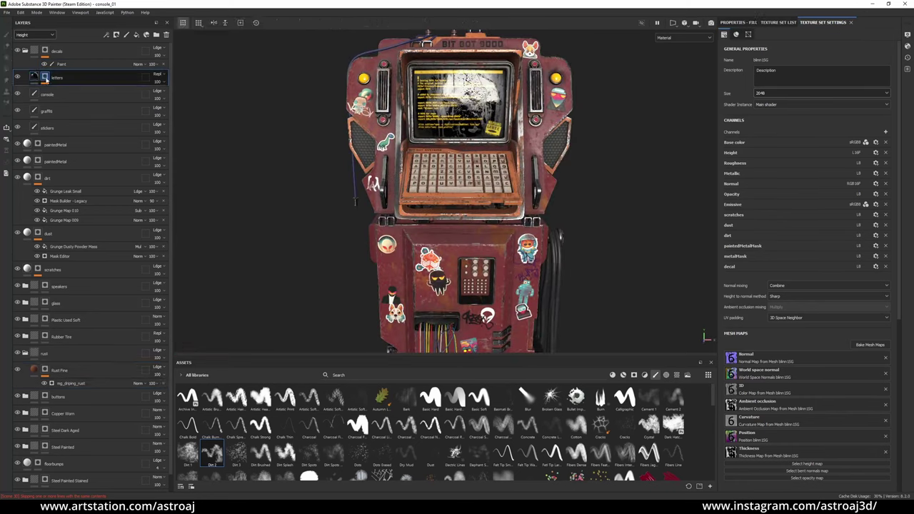
pyautogui.moveTo(215, 165)
pyautogui.keyDown('alt'); pyautogui.mouseDown()
pyautogui.moveTo(296, 210)
pyautogui.moveTo(558, 151)
pyautogui.mouseUp(); pyautogui.keyUp('alt')
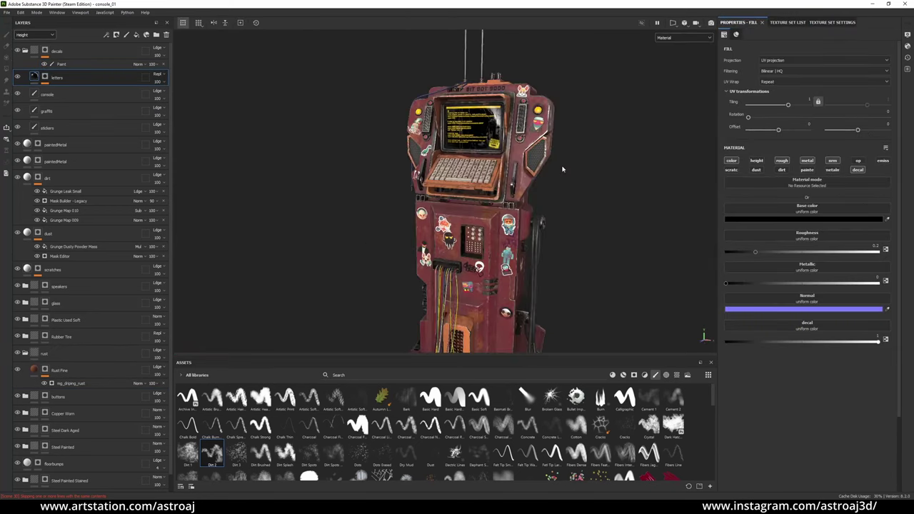
pyautogui.click(60, 370)
pyautogui.click(827, 22)
pyautogui.click(885, 131)
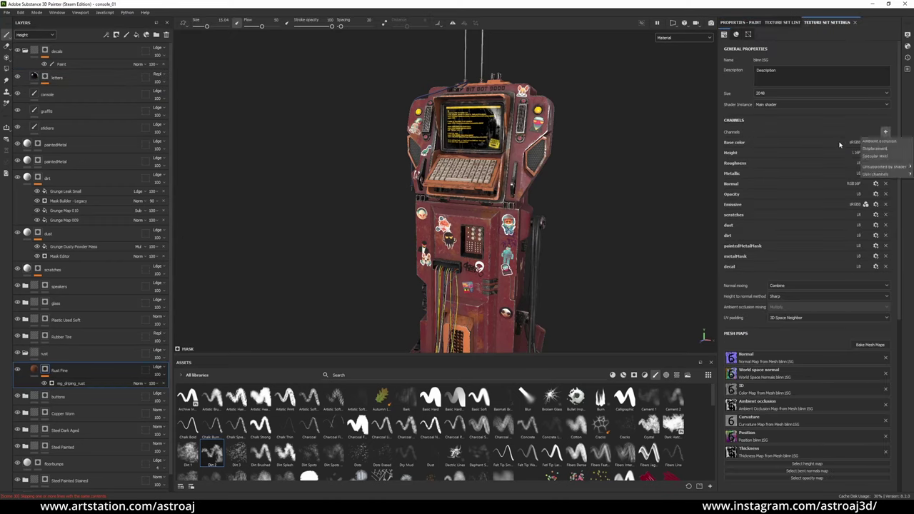
pyautogui.click(878, 143)
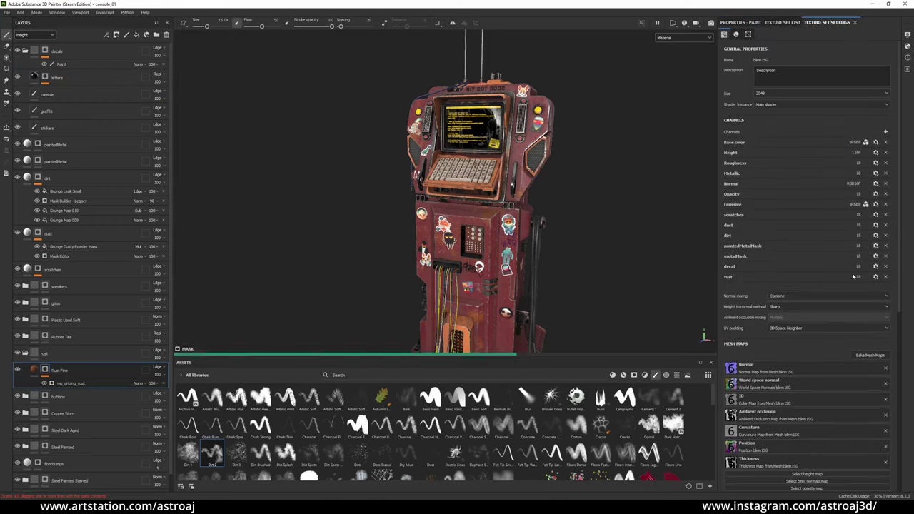
# Select Rust Fine, save the project and switch the viewport to the Iray render
pyautogui.click(60, 370)
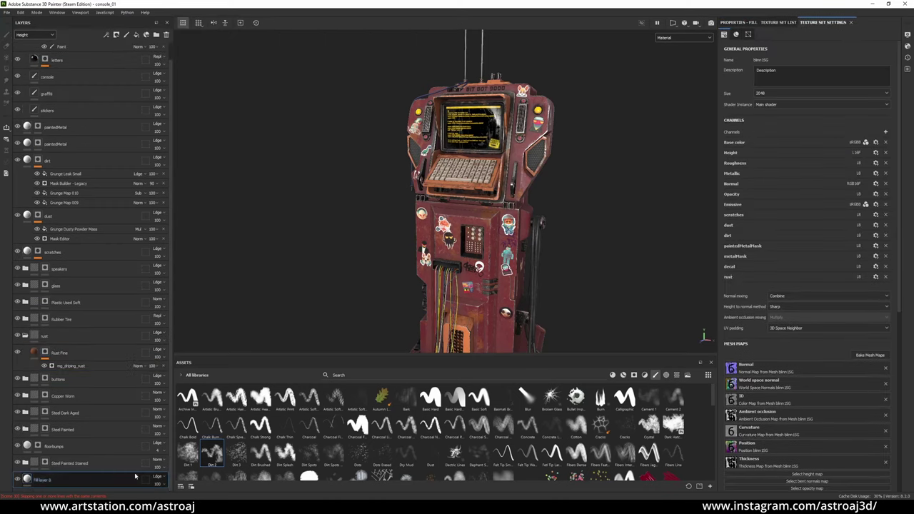
pyautogui.keyDown('alt'); pyautogui.moveTo(486, 207); pyautogui.dragTo(544, 210); pyautogui.keyUp('alt')
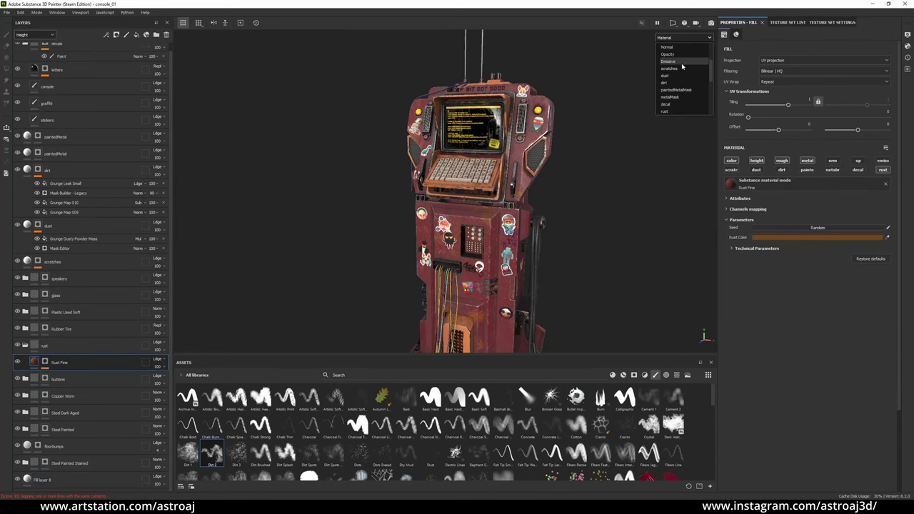
pyautogui.hotkey('ctrl', 's')
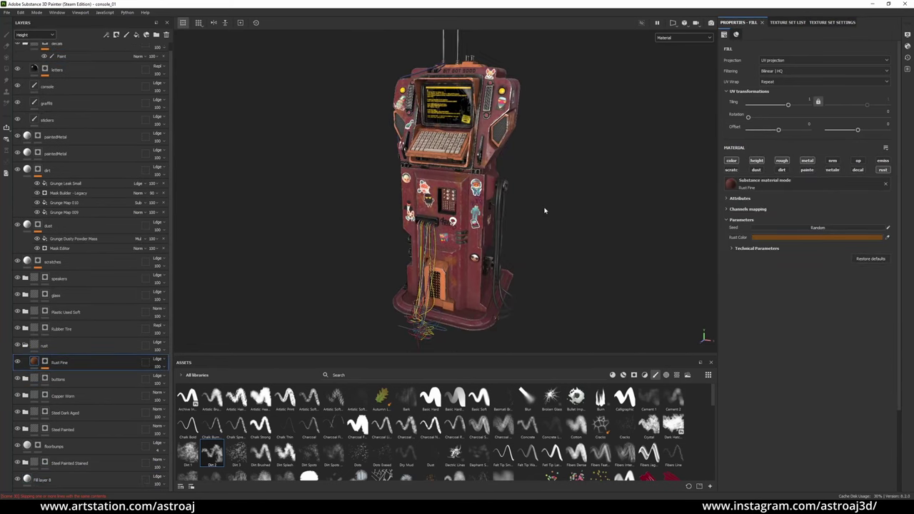
pyautogui.press('F10')
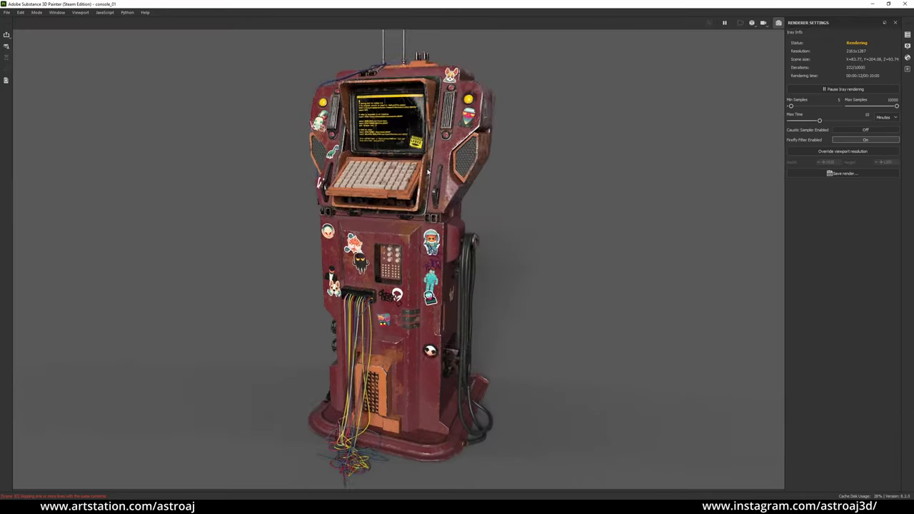